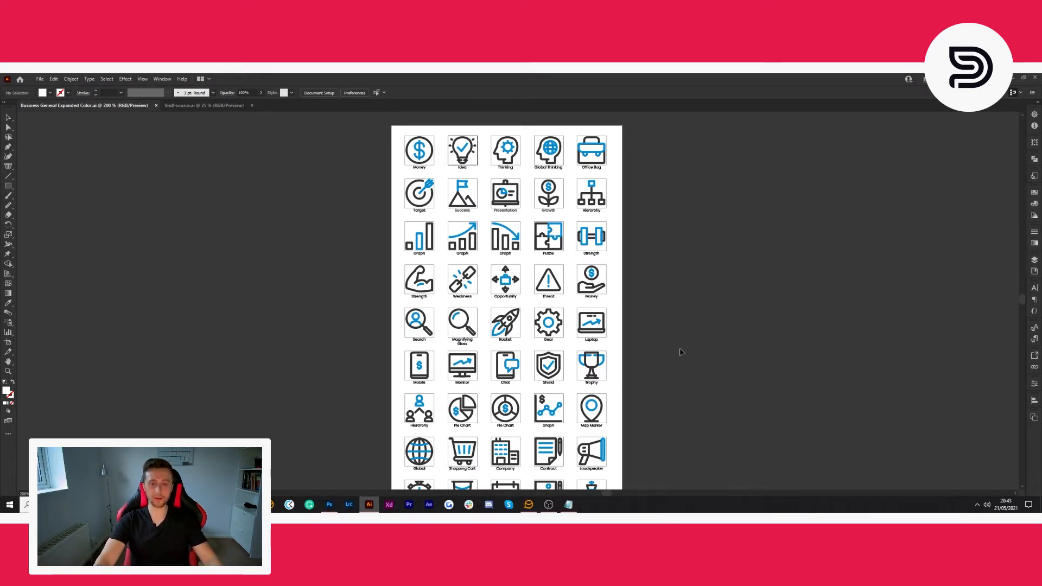
- Look over the sheet of labelled business icons in the Business General Expanded Color document
scroll(679, 350, right, 3)
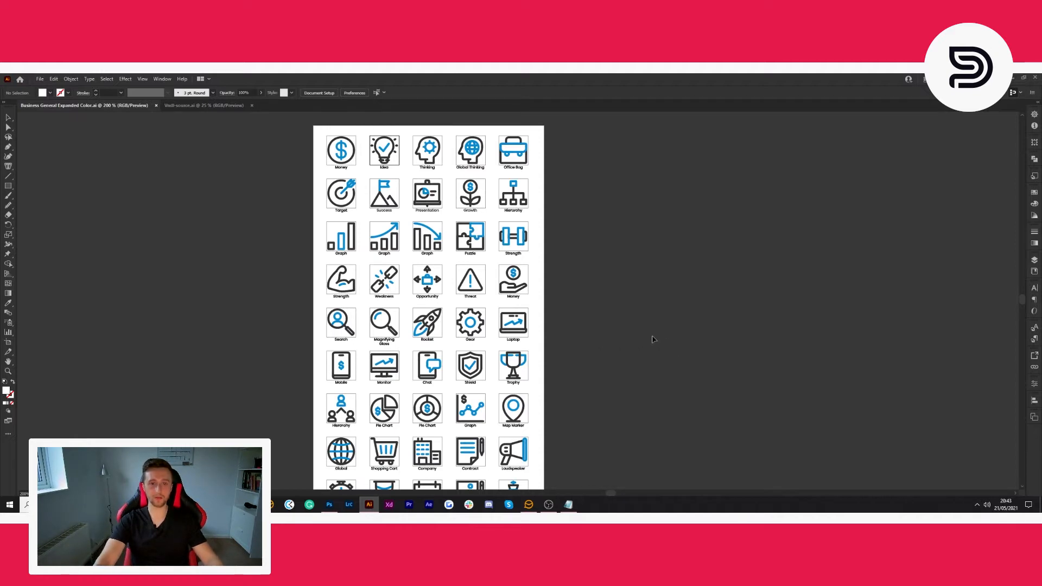
scroll(653, 339, left, 1)
scroll(653, 339, left, 3)
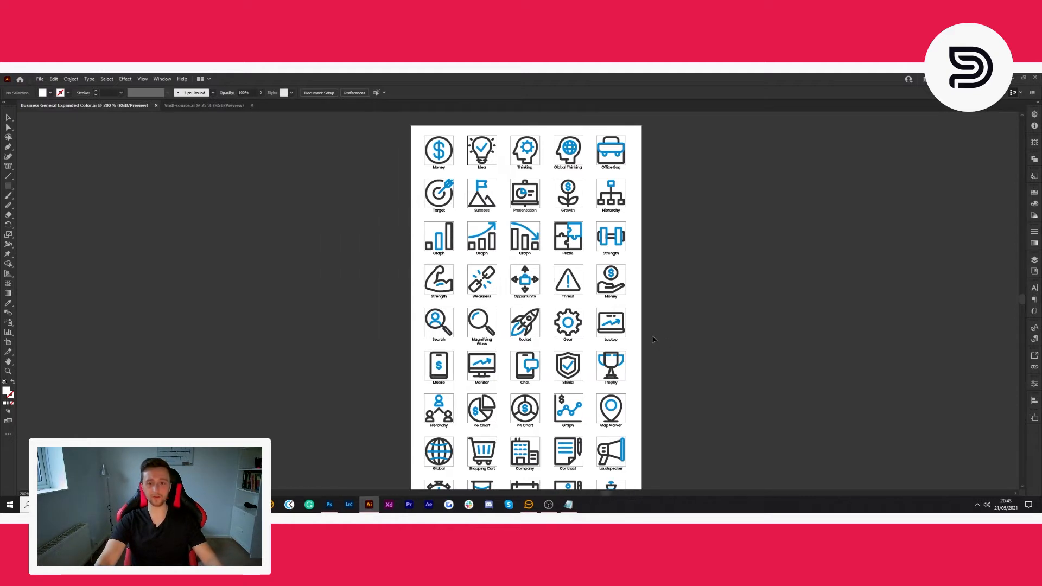
scroll(692, 330, down, 1)
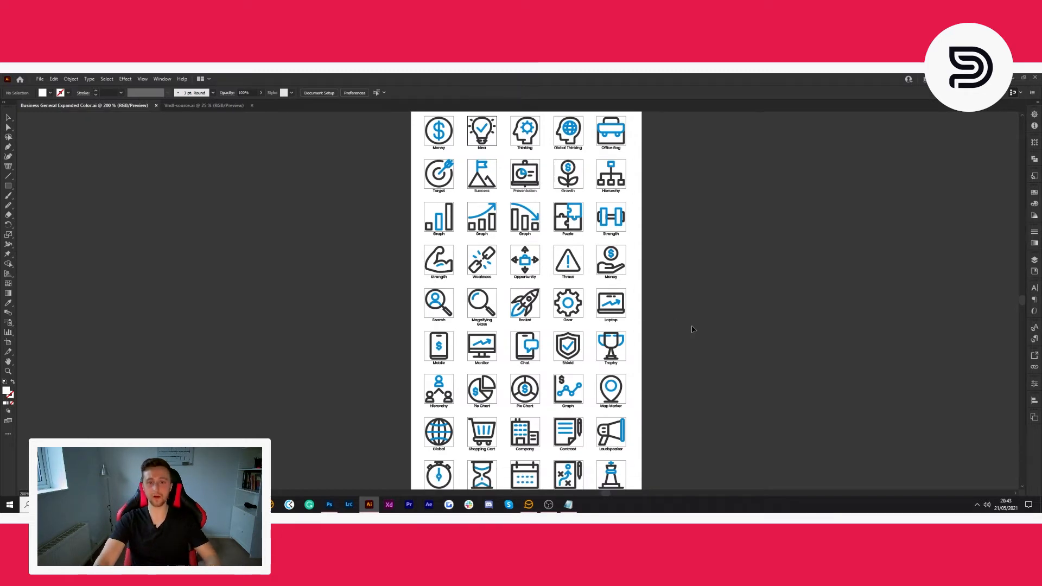
scroll(692, 330, right, 1)
scroll(692, 330, down, 2)
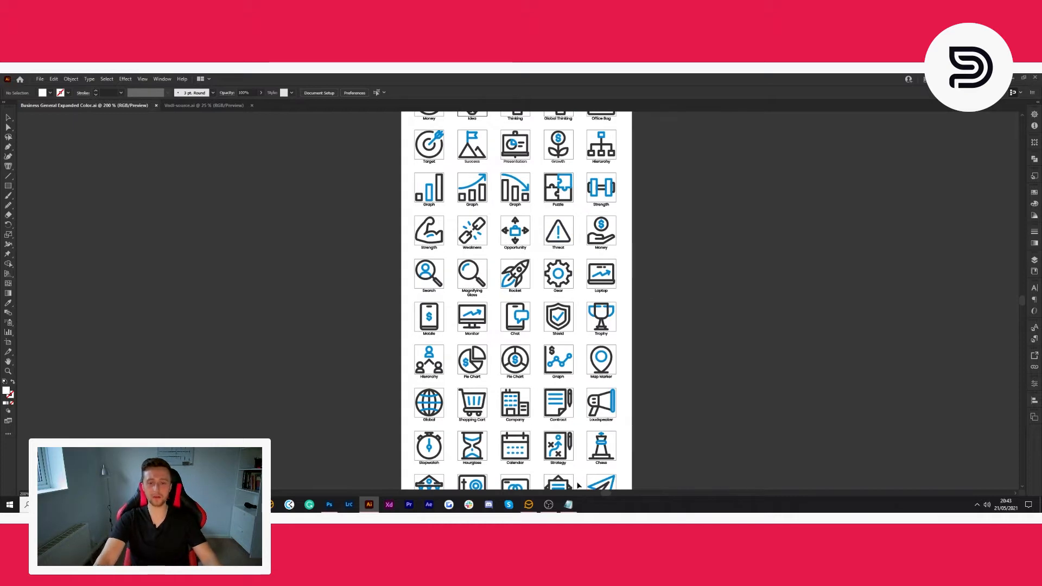
scroll(670, 280, up, 8)
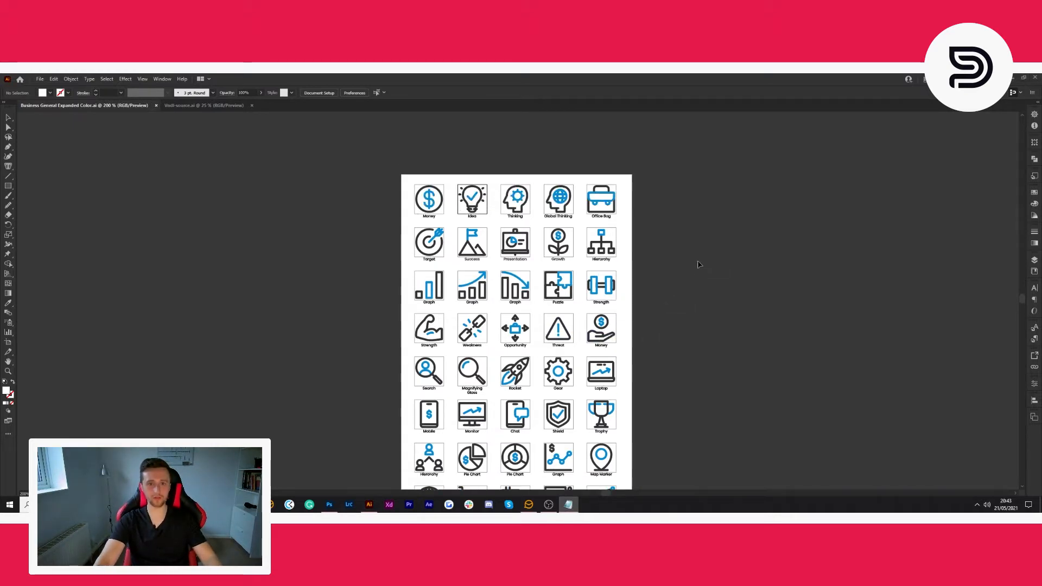
scroll(684, 265, right, 5)
scroll(668, 266, down, 4)
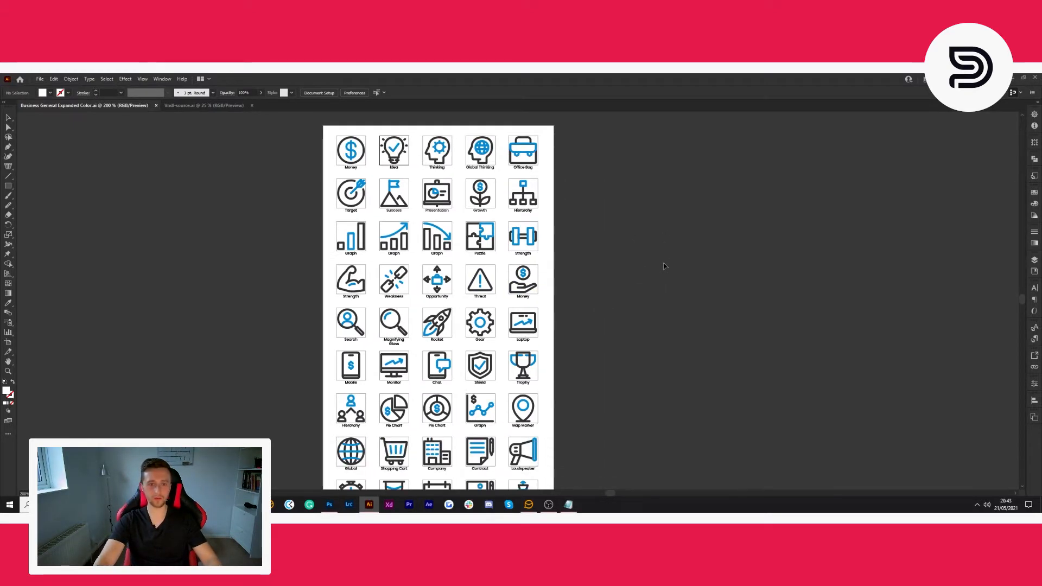
scroll(664, 266, left, 2)
scroll(663, 266, down, 4)
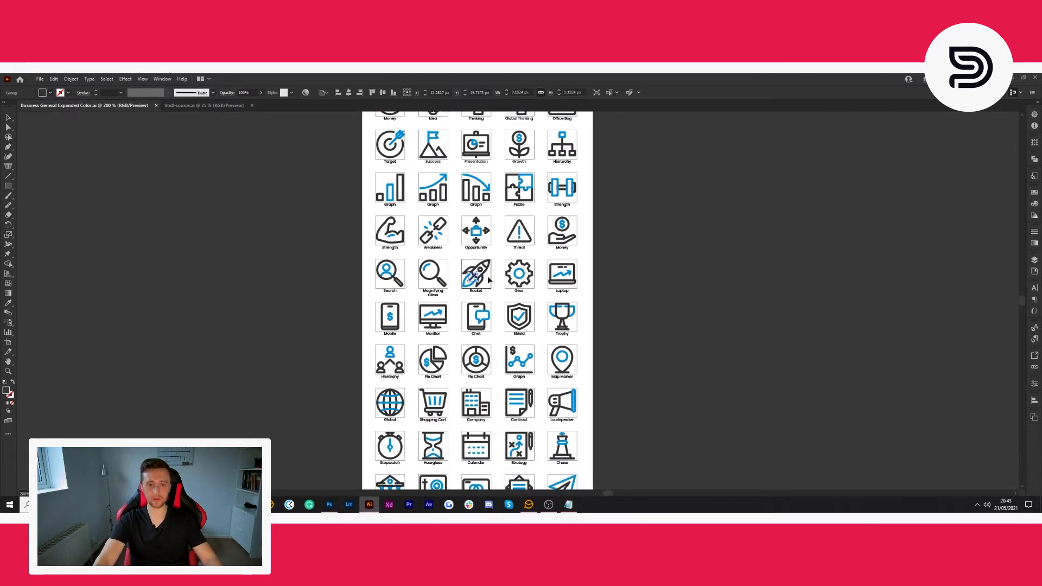
- Move the Rocket icon out of its frame onto the empty canvas beside the artboard
scroll(487, 276, up, 3)
drag(419, 224, 506, 315)
drag(459, 282, 945, 280)
scroll(944, 280, down, 2)
click(909, 231)
scroll(874, 338, right, 10)
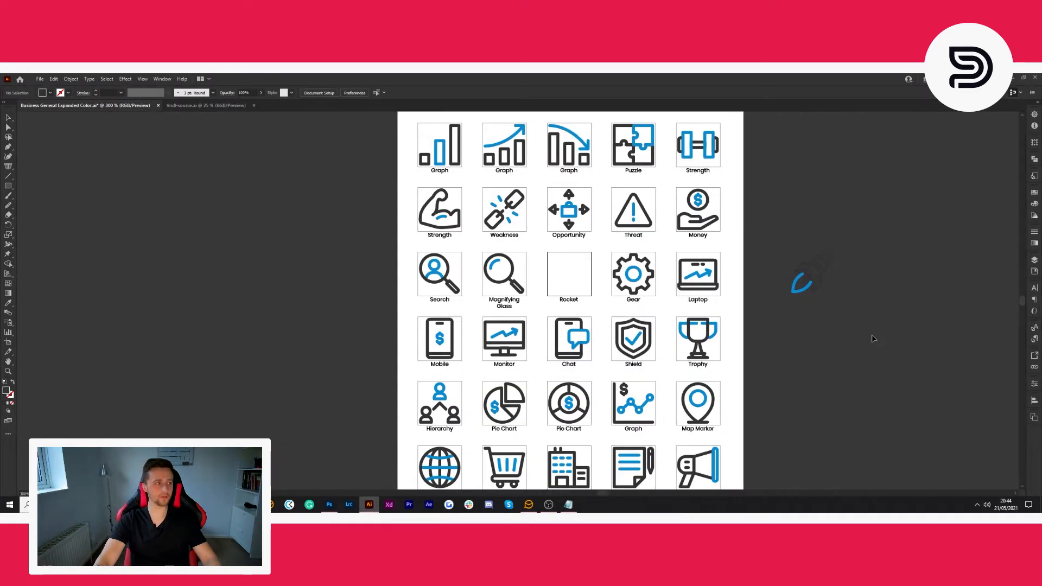
- Move the Target icon off the artboard, placing it on the canvas above the rocket
scroll(829, 338, down, 3)
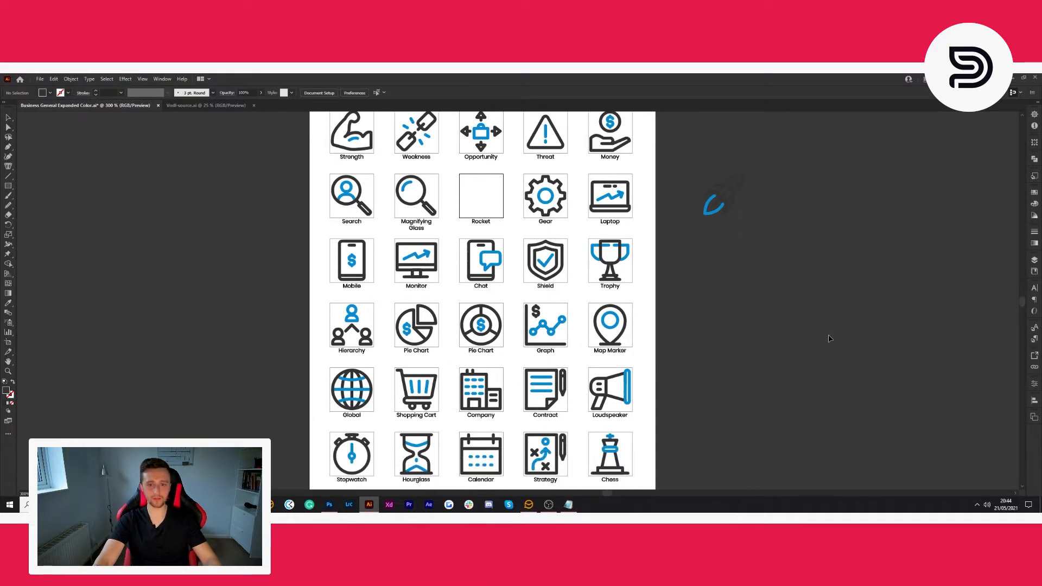
scroll(829, 338, up, 7)
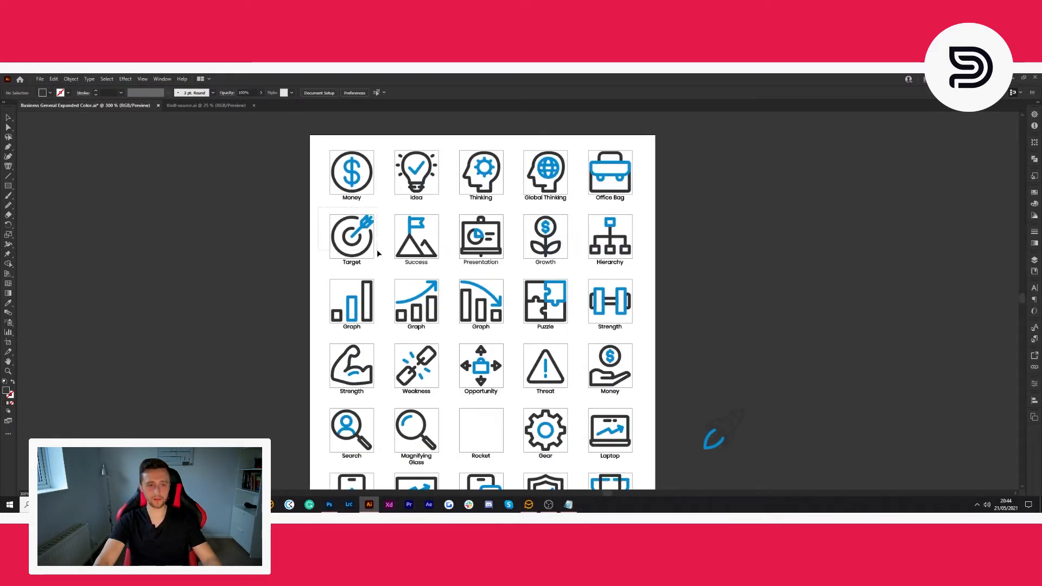
click(353, 244)
drag(355, 239, 717, 364)
click(845, 324)
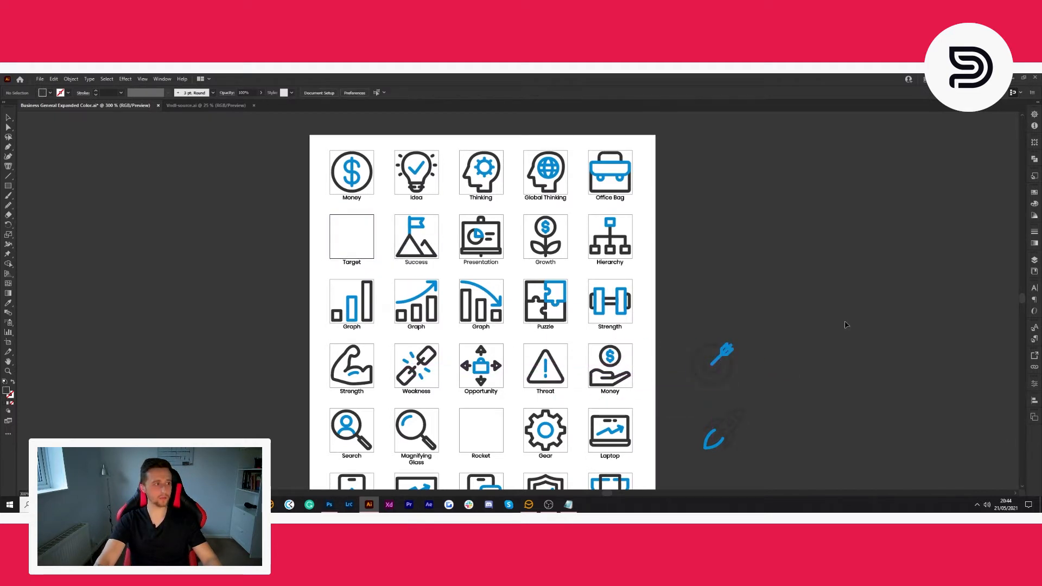
- Move the Shopping Cart icon off the artboard, placing it below and to the right of the rocket
scroll(846, 326, down, 5)
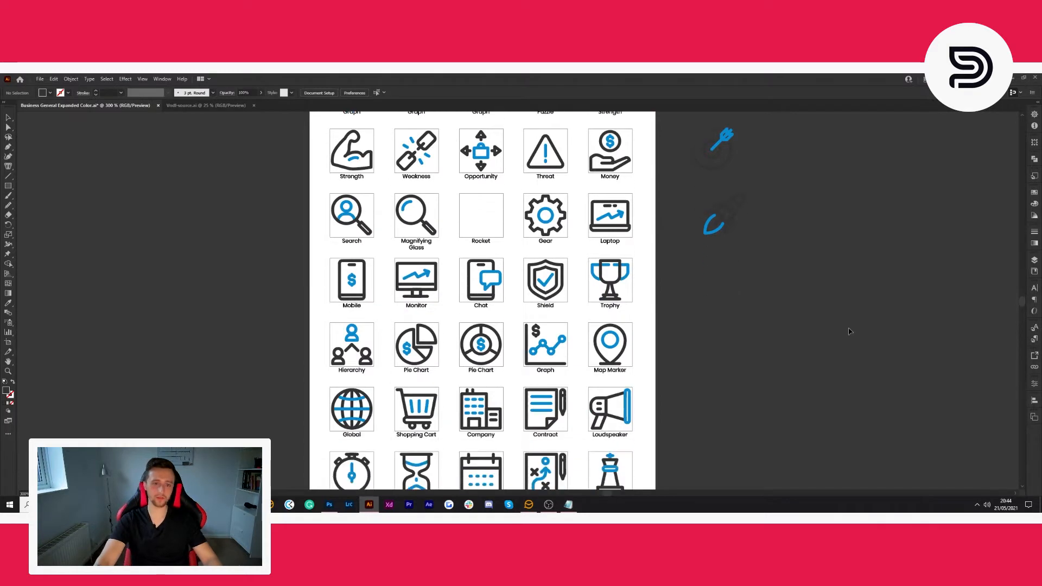
scroll(849, 331, down, 2)
scroll(595, 409, down, 1)
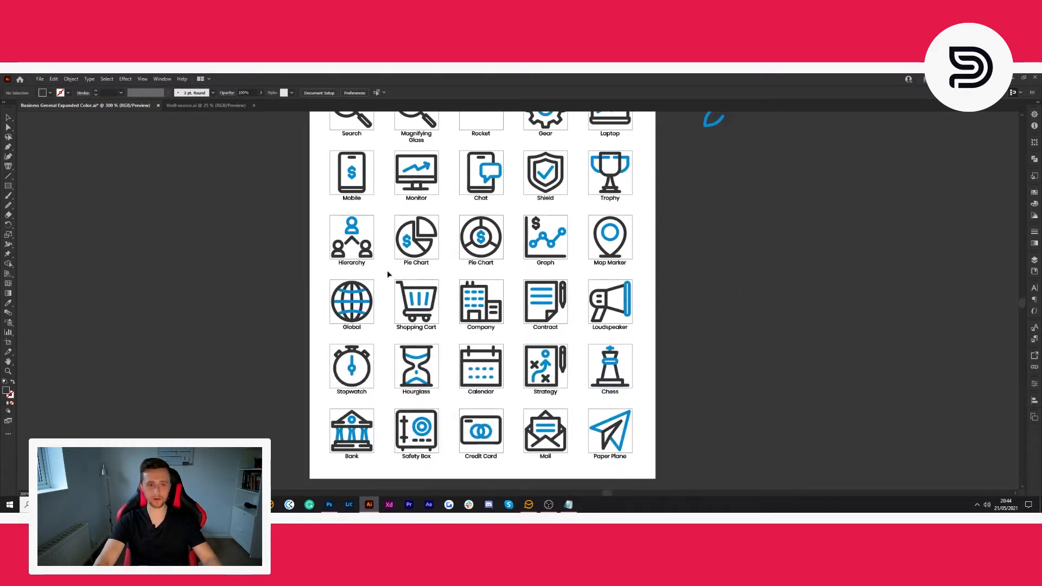
drag(444, 322, 790, 165)
click(863, 323)
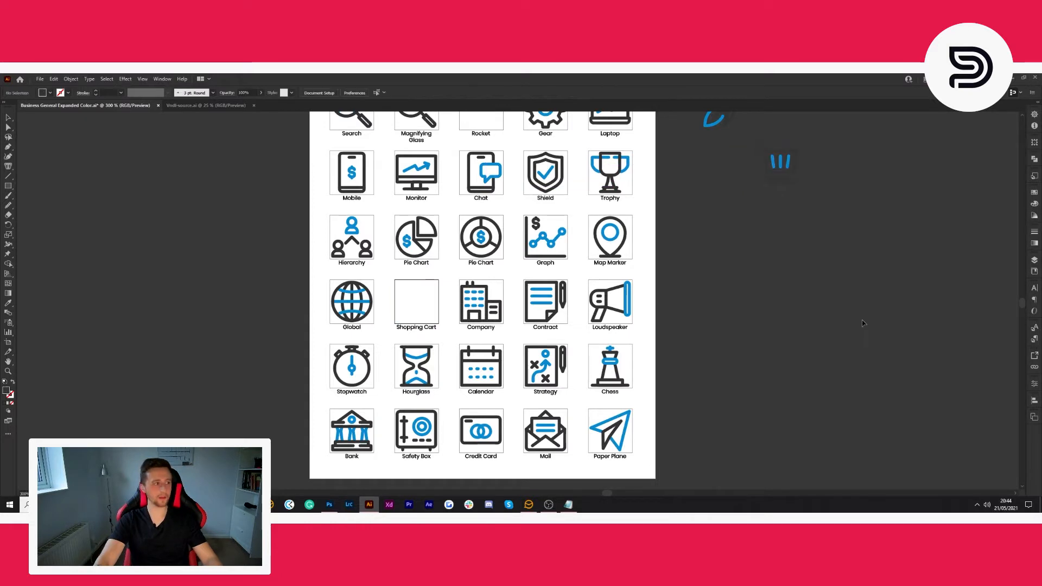
- Move the Mail icon off the artboard, placing it just below the shopping cart
scroll(863, 324, down, 1)
scroll(846, 334, up, 3)
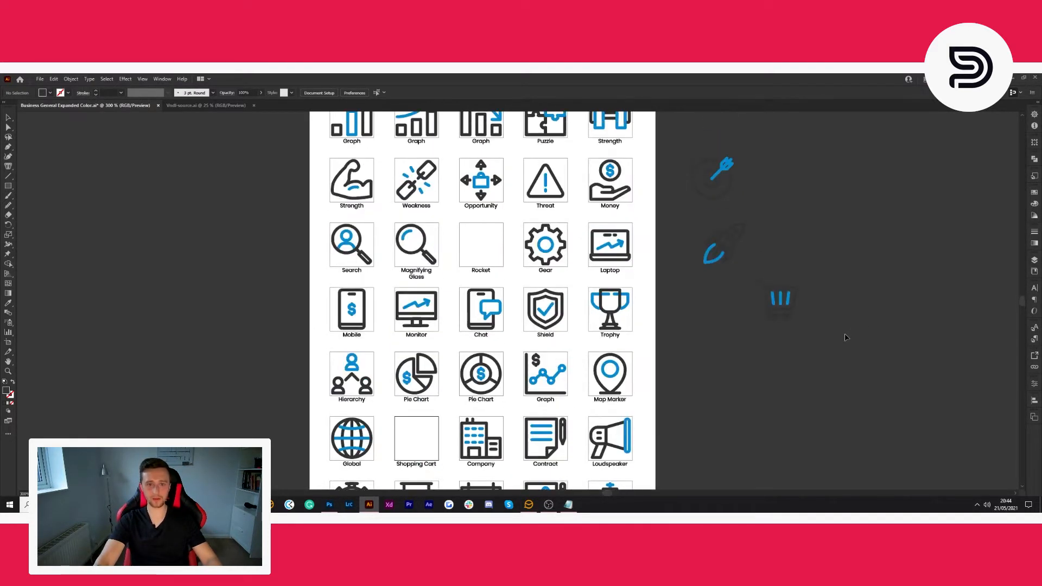
scroll(841, 339, up, 3)
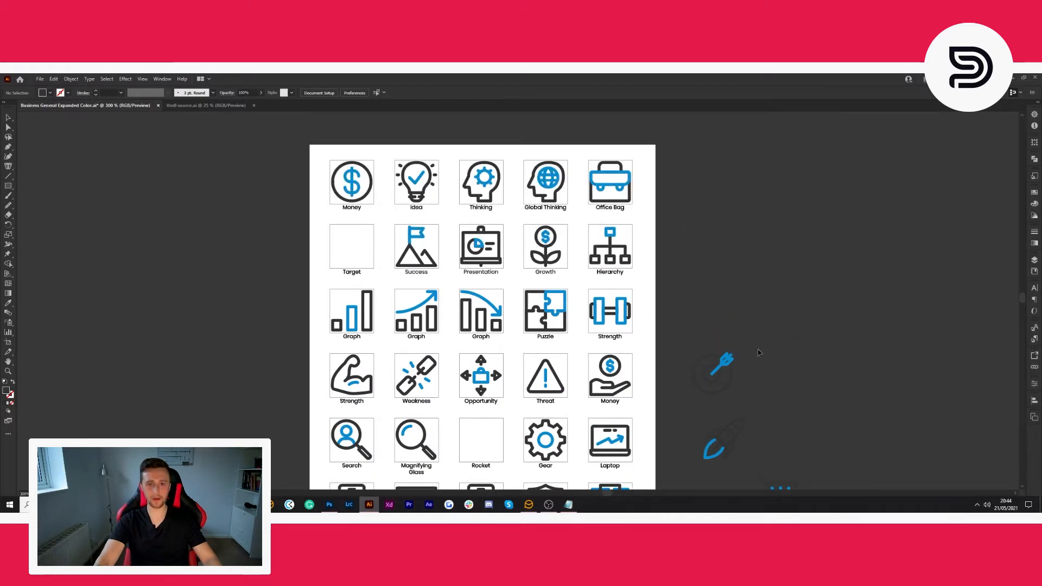
scroll(760, 349, down, 1)
scroll(760, 349, down, 3)
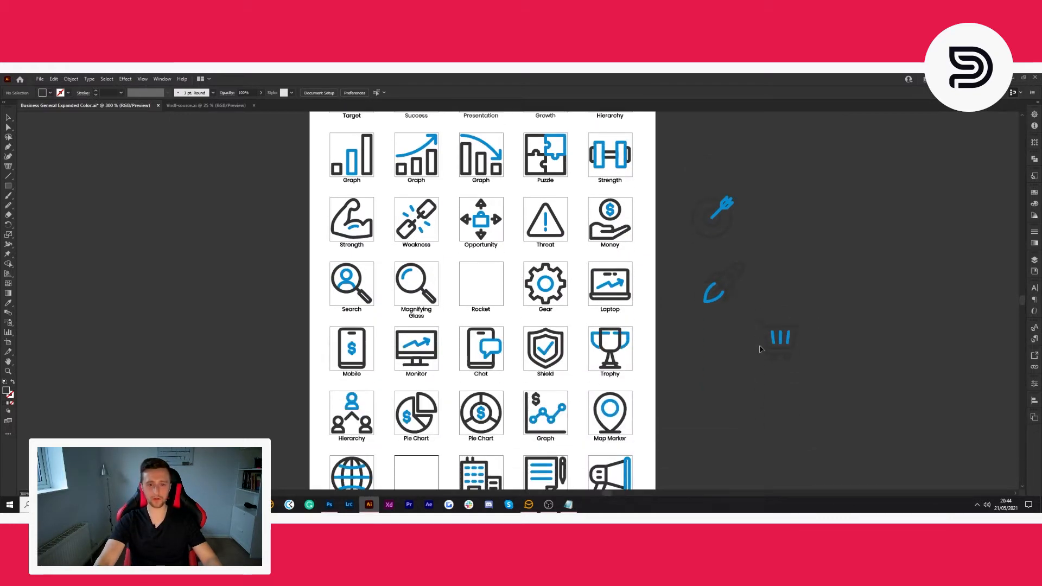
scroll(760, 349, down, 2)
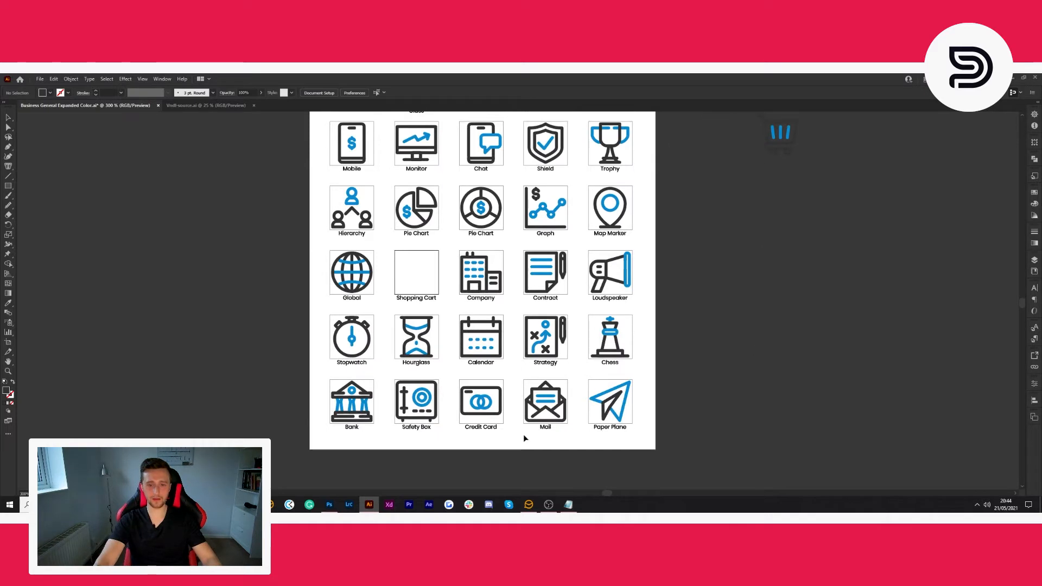
click(559, 412)
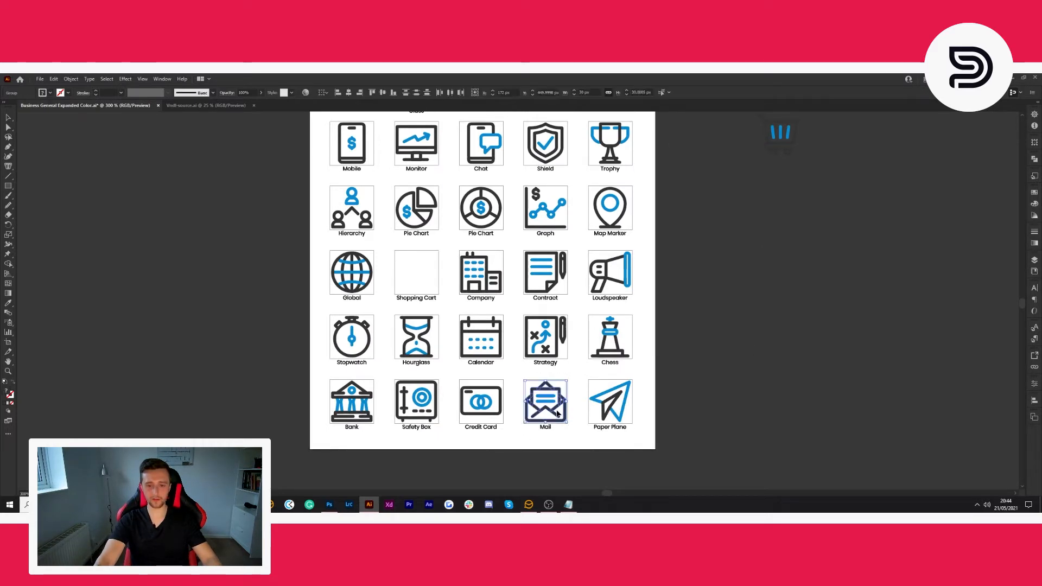
drag(559, 413, 780, 202)
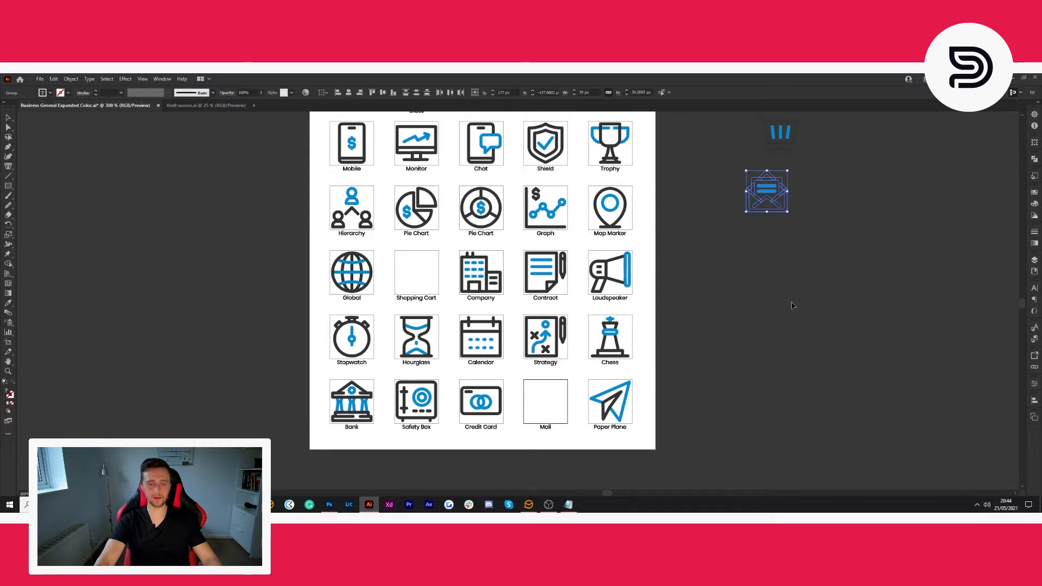
click(786, 320)
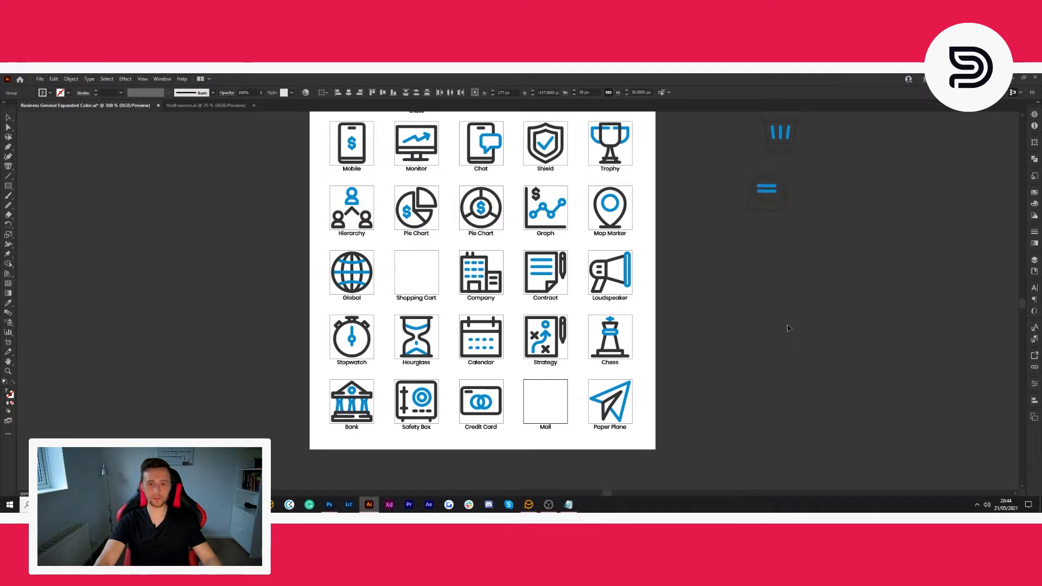
- Move the Success flag-and-mountains icon off the artboard, placing it above the target
scroll(789, 343, up, 1)
scroll(789, 342, up, 8)
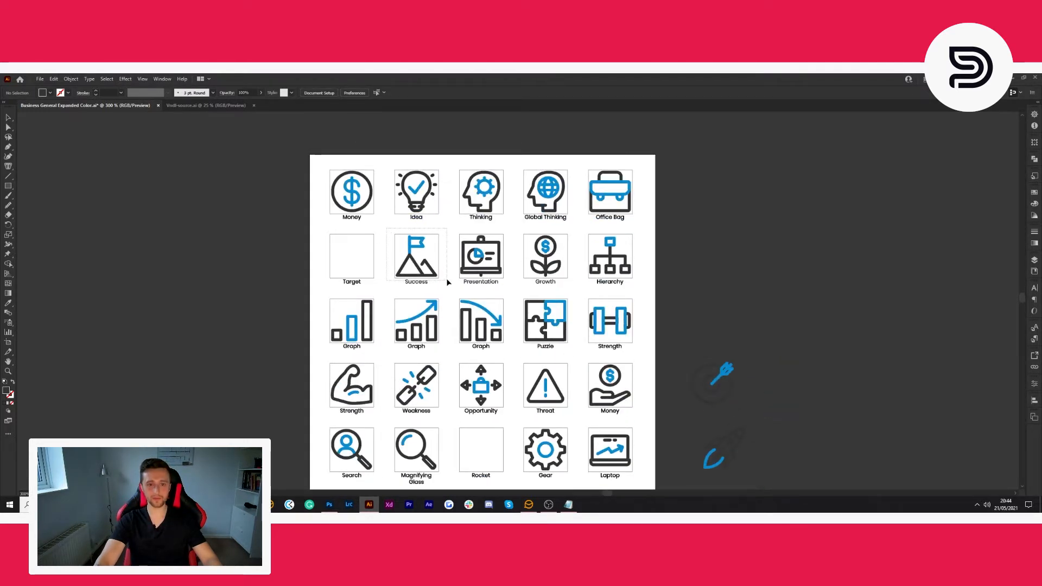
click(417, 274)
drag(418, 270, 726, 313)
click(743, 320)
- Move the Trophy icon off the artboard, placing it beside the rocket and above the shopping cart
scroll(743, 320, down, 1)
scroll(722, 336, down, 1)
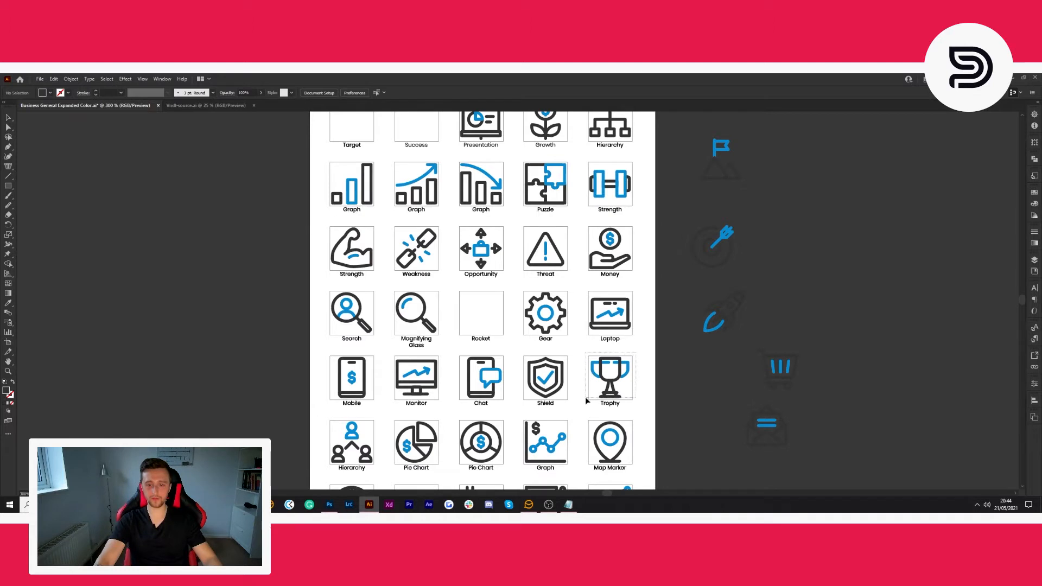
click(600, 382)
drag(604, 381, 781, 313)
click(897, 310)
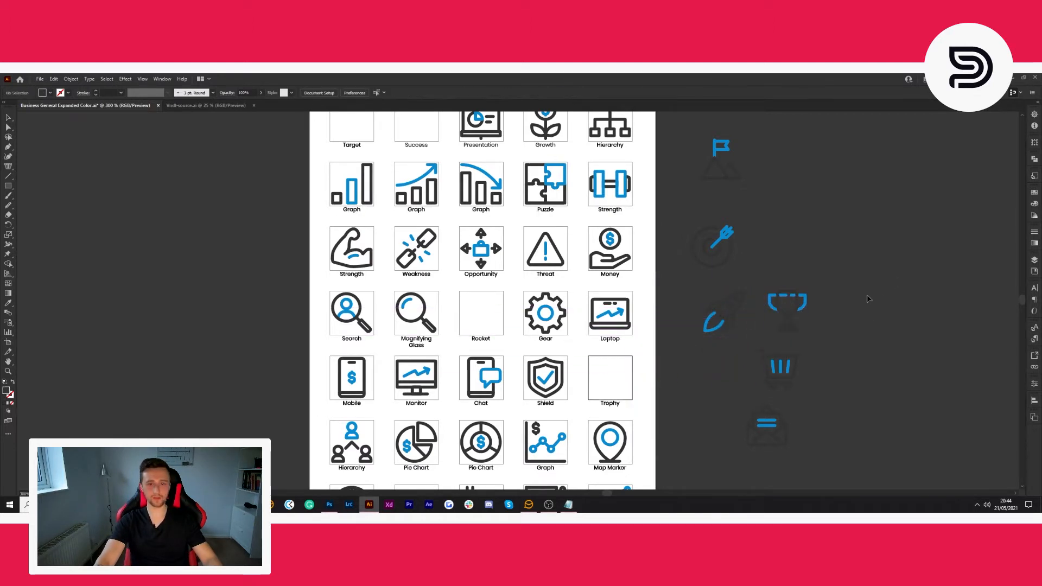
- Move the Idea light bulb icon off the artboard, placing it above the success icon
scroll(760, 304, down, 1)
scroll(520, 368, up, 3)
drag(385, 181, 730, 244)
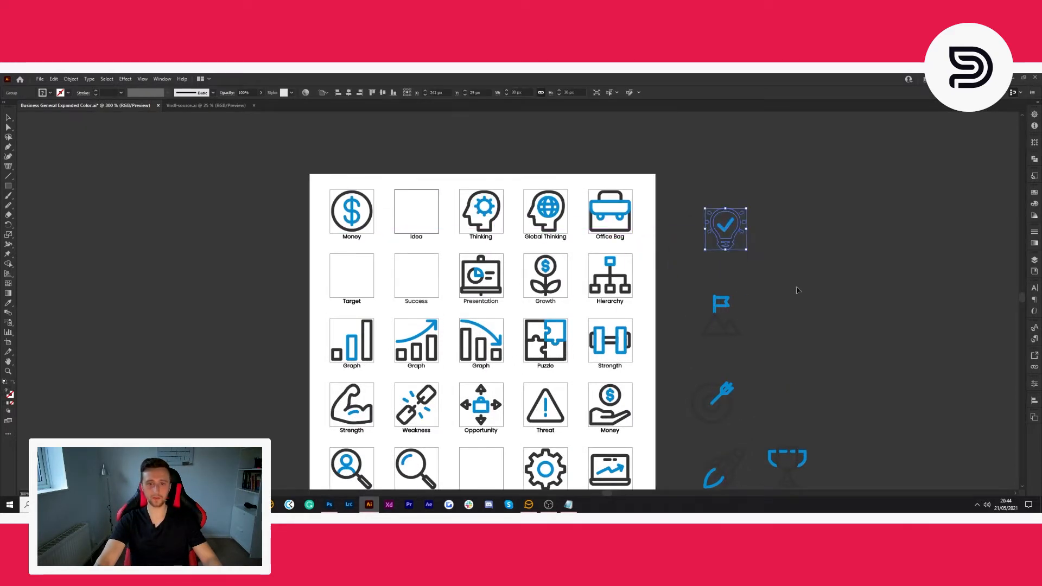
- Move the Search icon off the artboard, placing it to the right of the success icon
scroll(785, 285, down, 2)
click(308, 328)
drag(315, 314, 801, 201)
scroll(801, 201, up, 1)
click(826, 211)
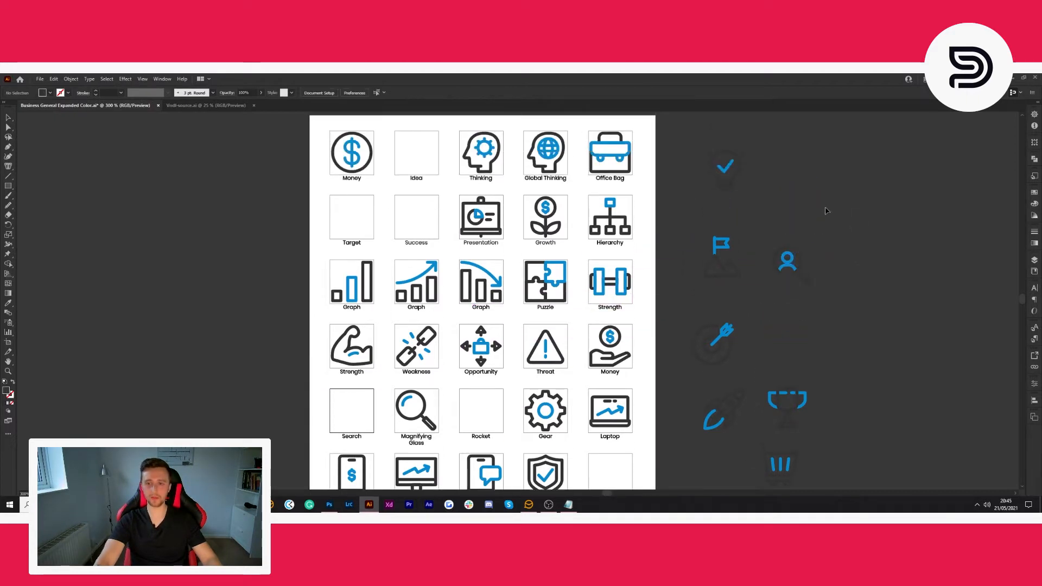
- Copy the blue person figure from the Hierarchy icon and place the copy beside the light bulb on the canvas
scroll(825, 211, right, 2)
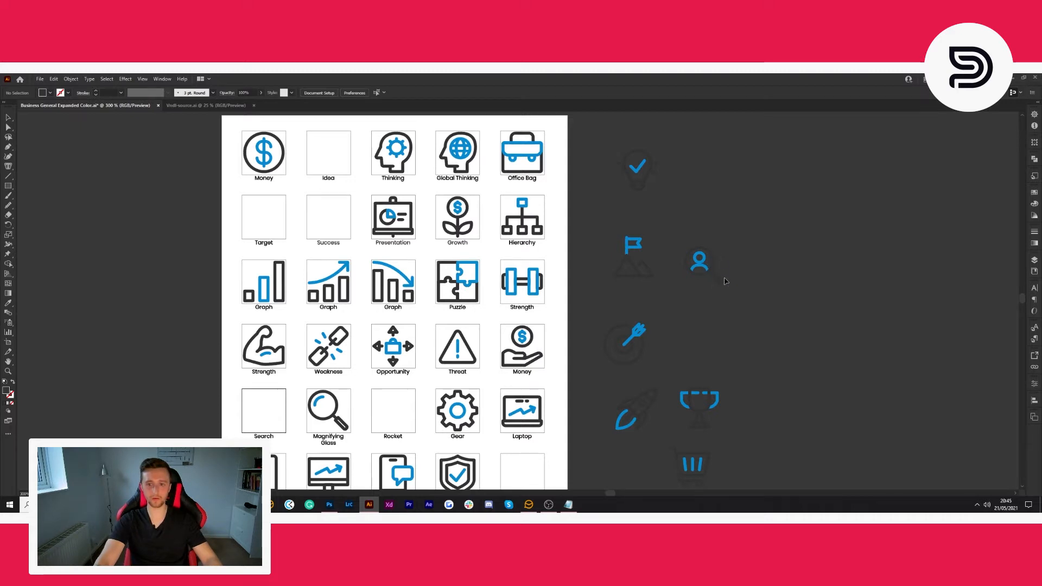
scroll(719, 277, down, 1)
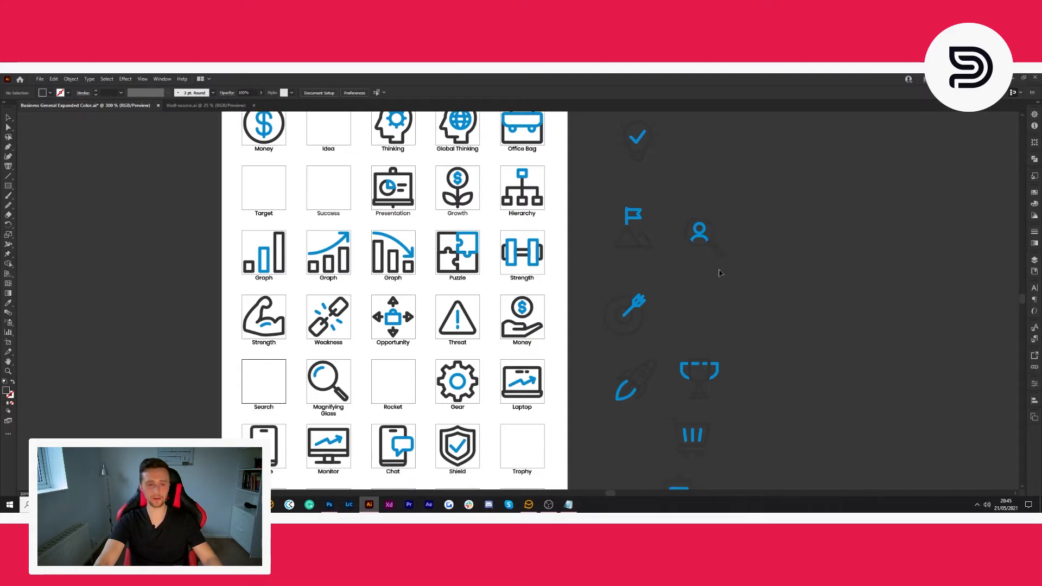
scroll(714, 254, down, 5)
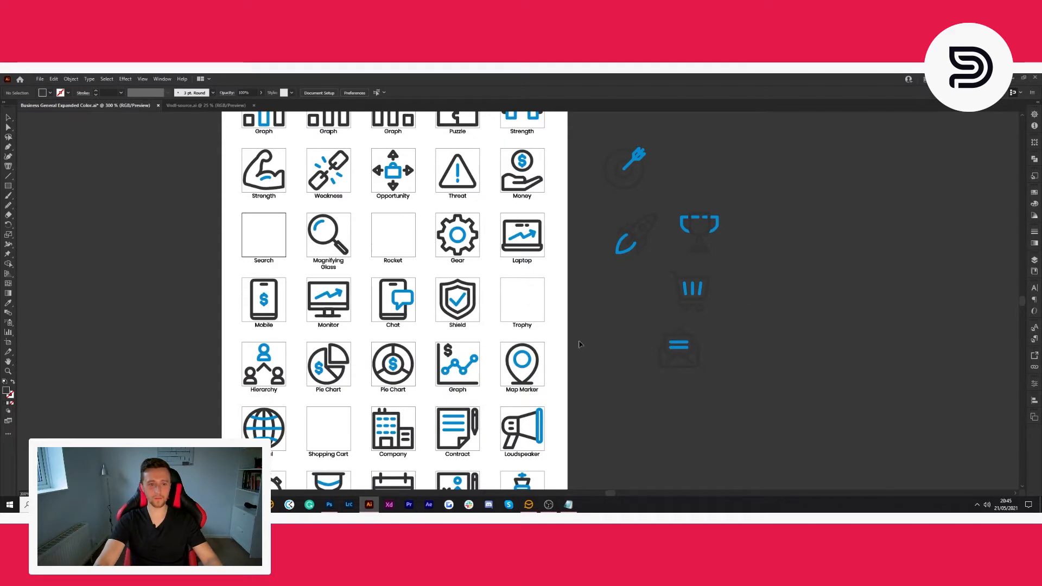
click(266, 356)
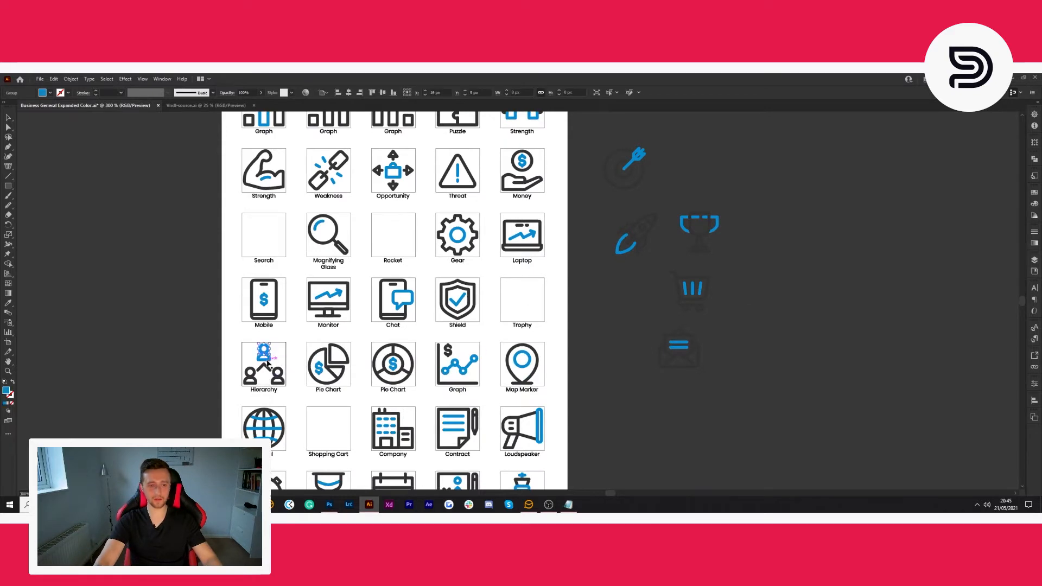
drag(269, 354, 714, 141)
scroll(717, 297, up, 6)
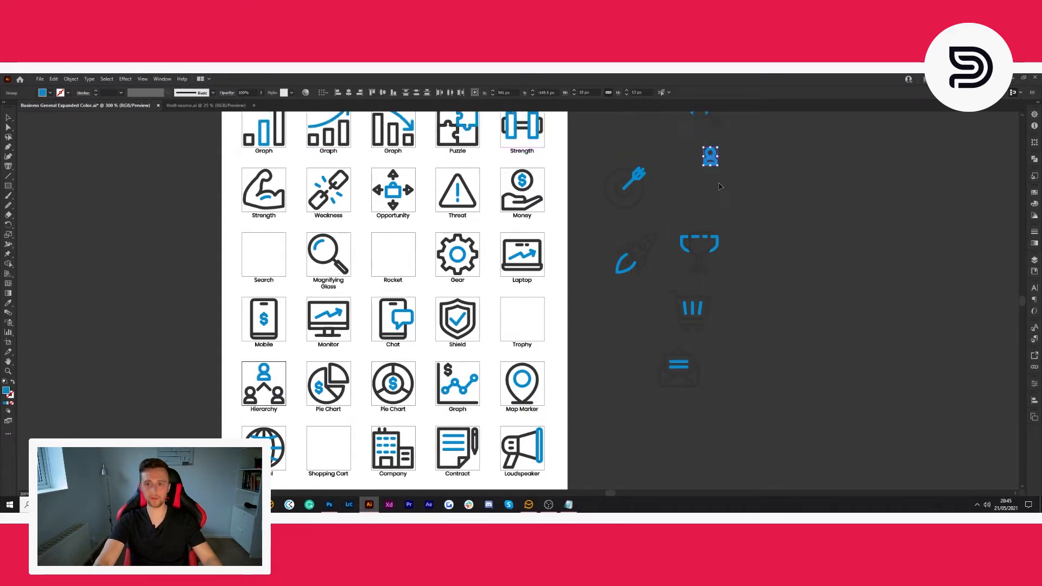
drag(711, 313, 684, 175)
click(717, 201)
click(644, 174)
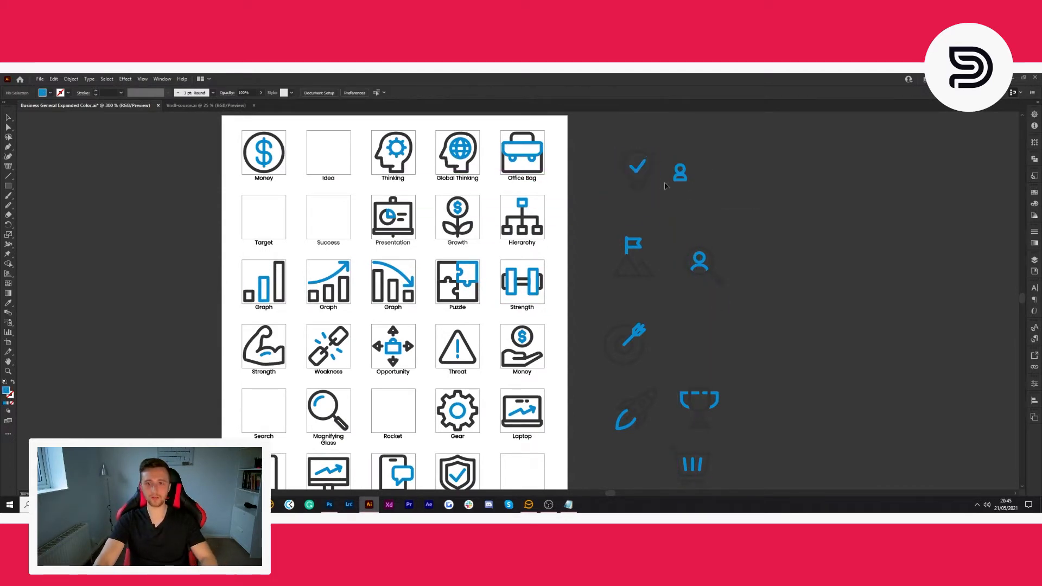
- Switch to the Vndl-source.ai document and look over its logo variations
click(210, 106)
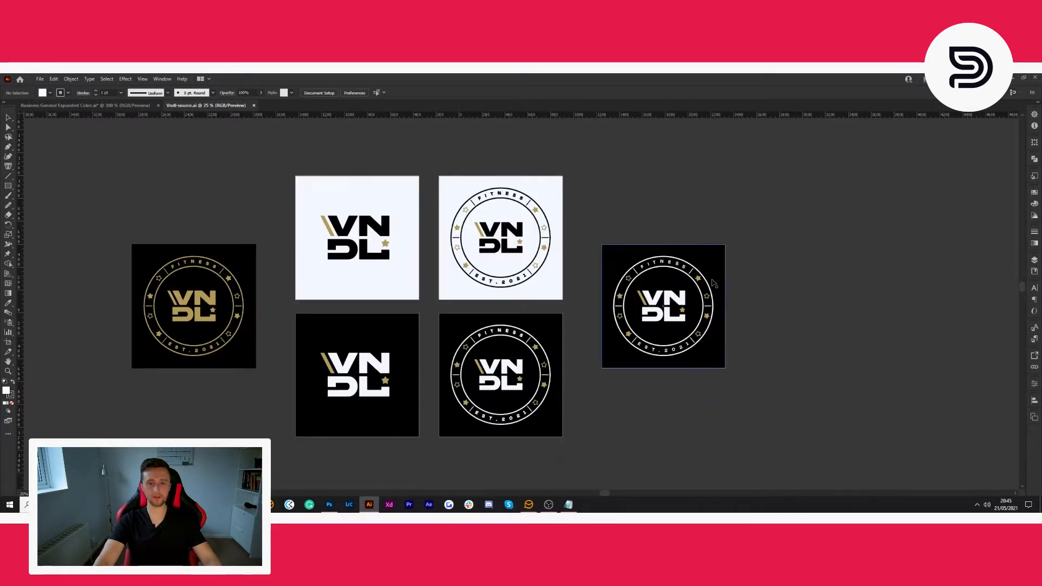
scroll(715, 278, left, 2)
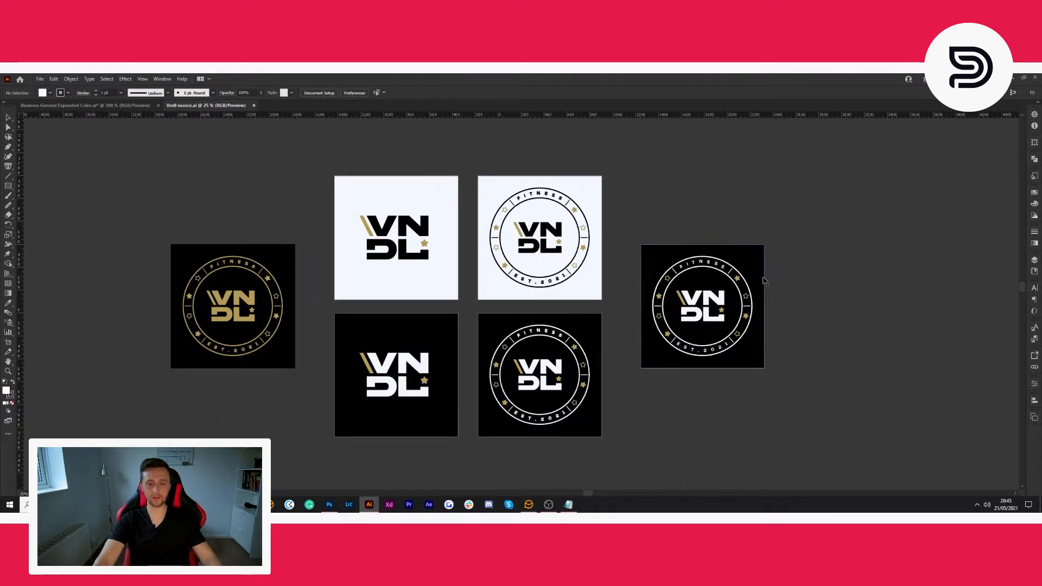
scroll(765, 281, left, 5)
scroll(624, 291, down, 1)
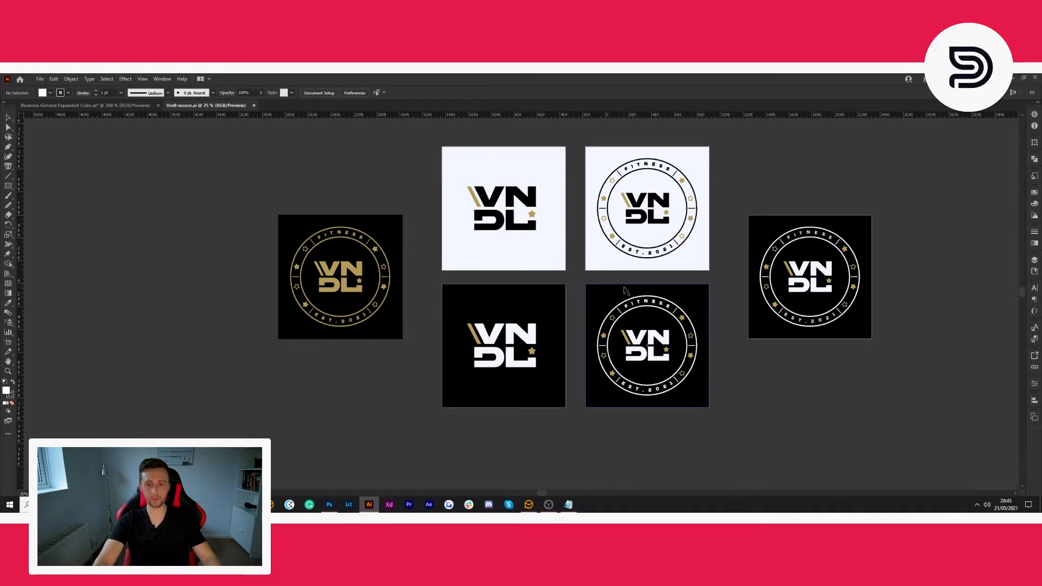
- In Vndl-source.ai, copy the gold FITNESS EST. 2021 ring without the VNDL lettering and place the copy off its artboard
click(351, 233)
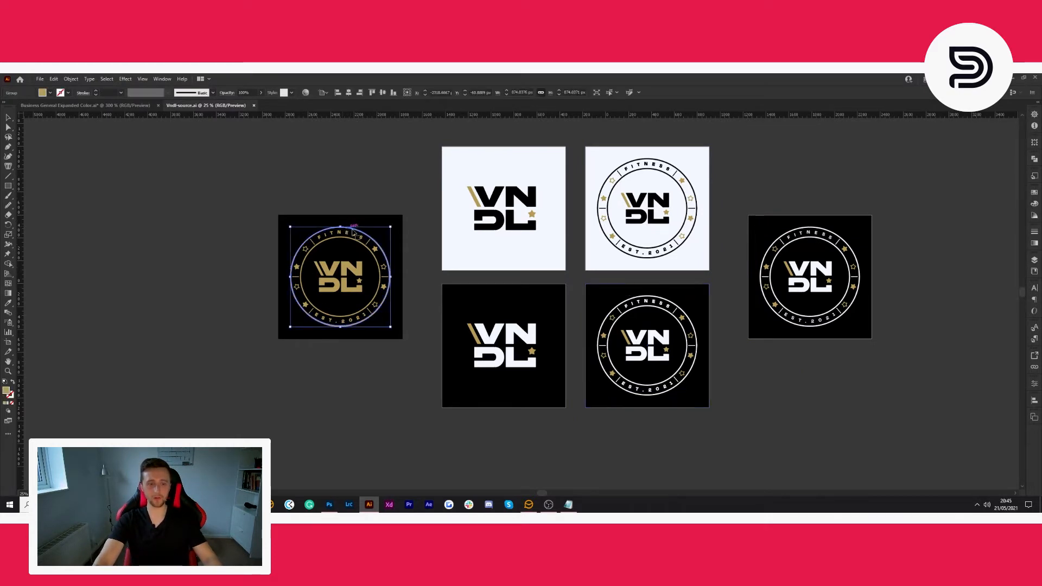
drag(263, 201, 408, 342)
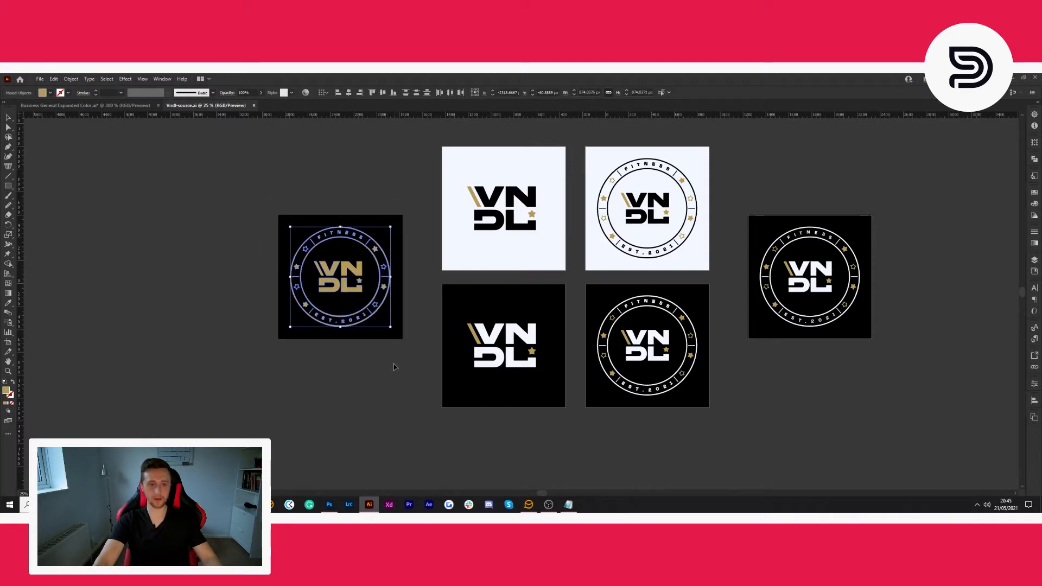
scroll(388, 341, up, 1)
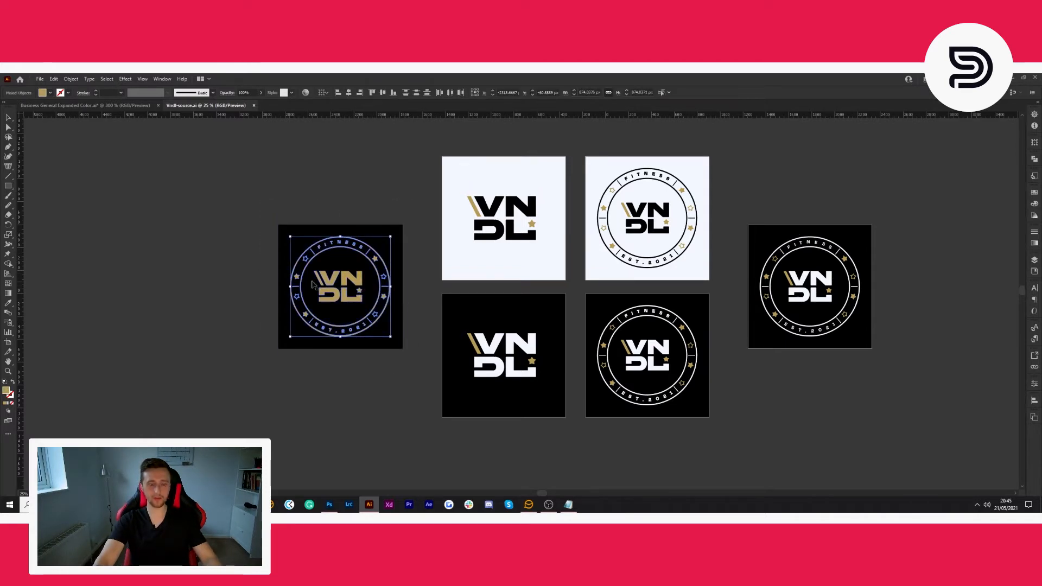
scroll(313, 284, up, 3)
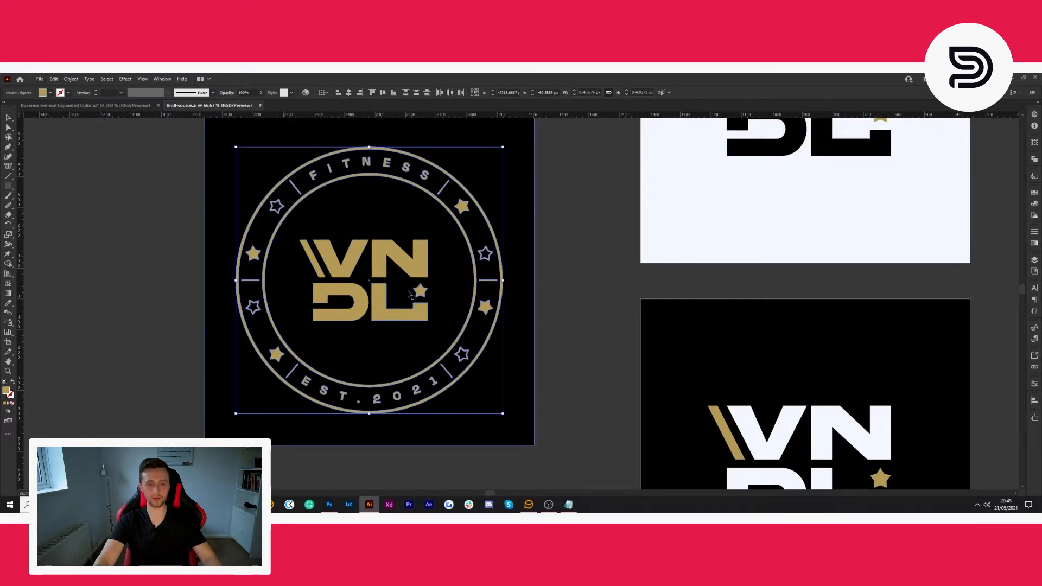
scroll(473, 280, down, 2)
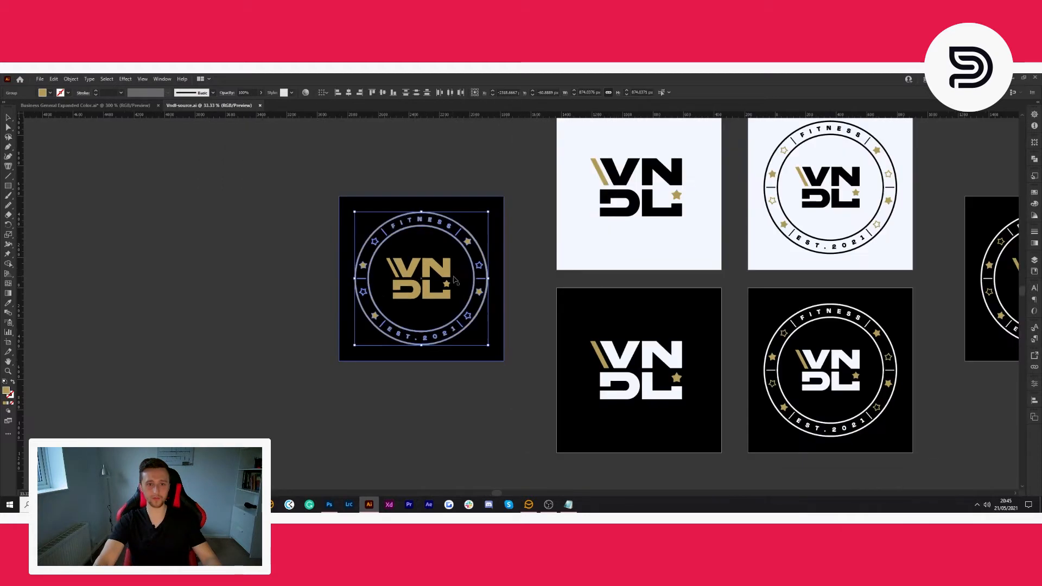
drag(450, 241, 140, 225)
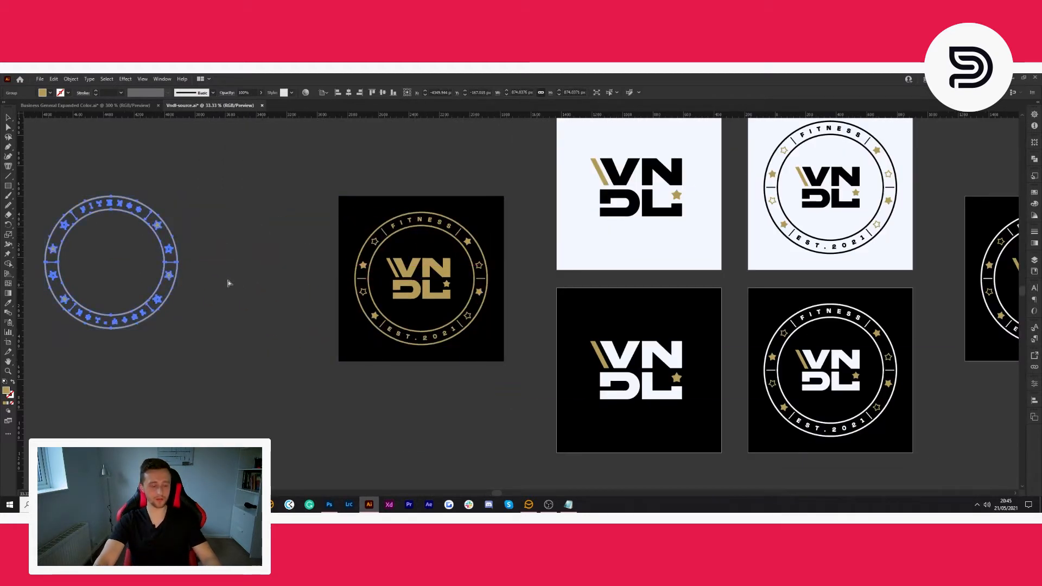
- Move the copied gold ring into the Business General Expanded Color document and place it beside the collected icons, clear of the icon sheet
drag(159, 225, 857, 256)
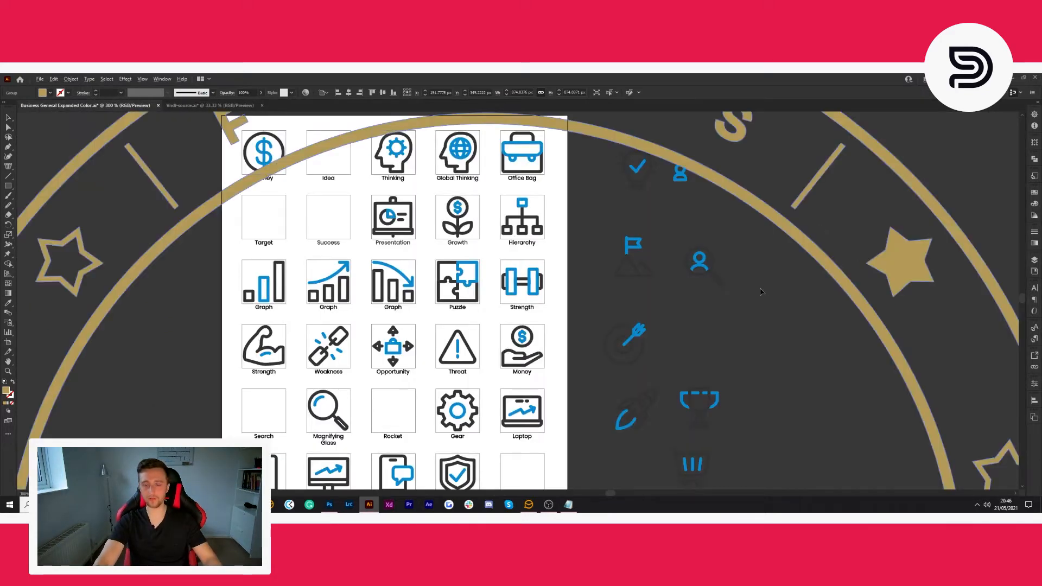
scroll(763, 292, down, 7)
drag(785, 313, 967, 250)
scroll(751, 314, up, 6)
scroll(966, 249, up, 3)
click(815, 203)
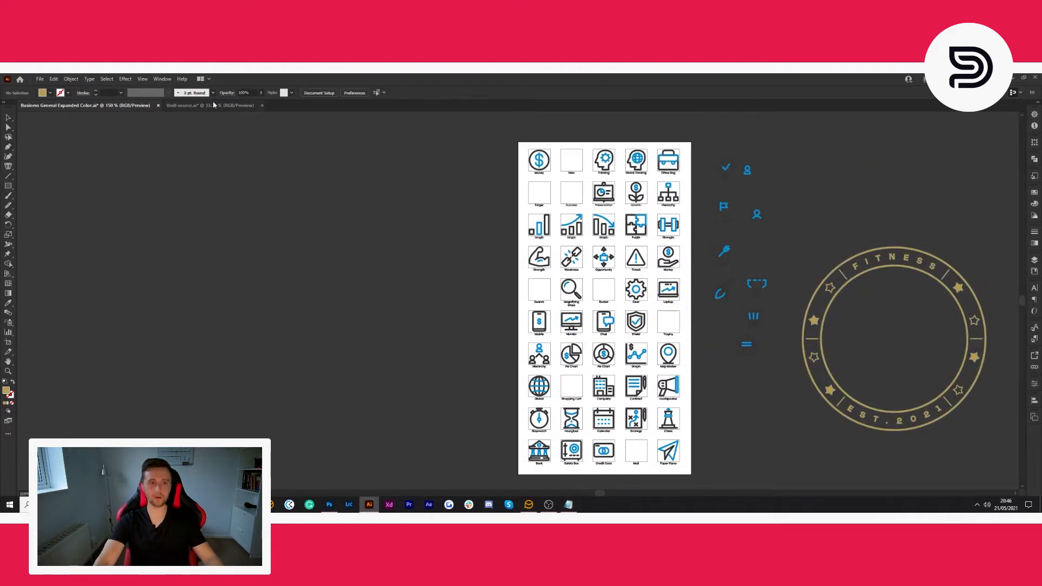
- Copy an off-white logo background from Vndl-source.ai into the Business General Expanded Color document and place it above the gold ring
click(215, 105)
click(691, 263)
drag(638, 249, 884, 200)
scroll(872, 227, down, 2)
drag(719, 243, 837, 196)
scroll(873, 182, up, 4)
drag(866, 158, 891, 226)
scroll(949, 293, up, 2)
scroll(933, 295, right, 3)
click(758, 292)
scroll(769, 227, up, 2)
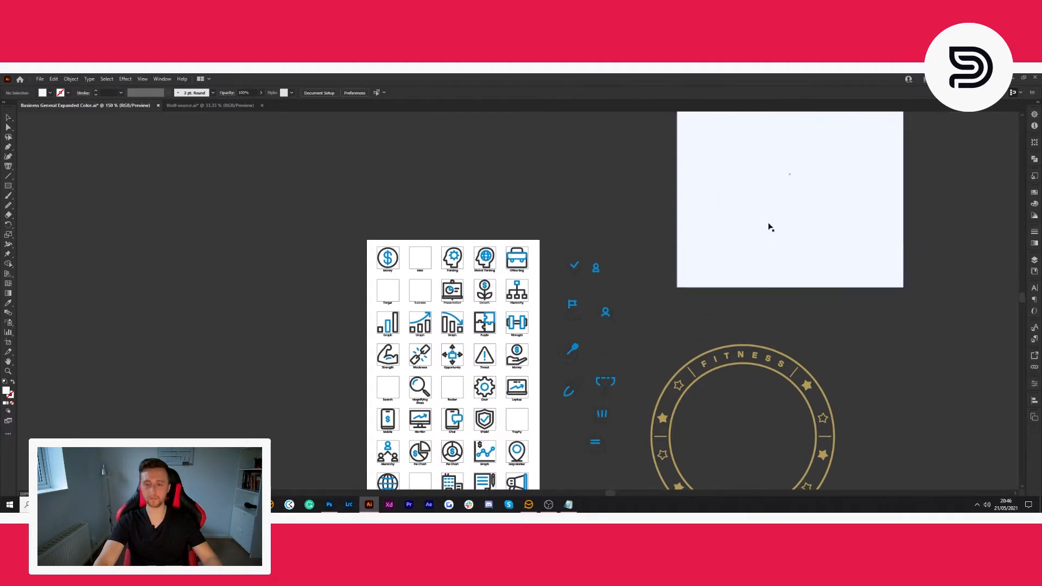
- Delete the blue check mark inside the light bulb and move the blue person figure into its place
scroll(610, 283, up, 2)
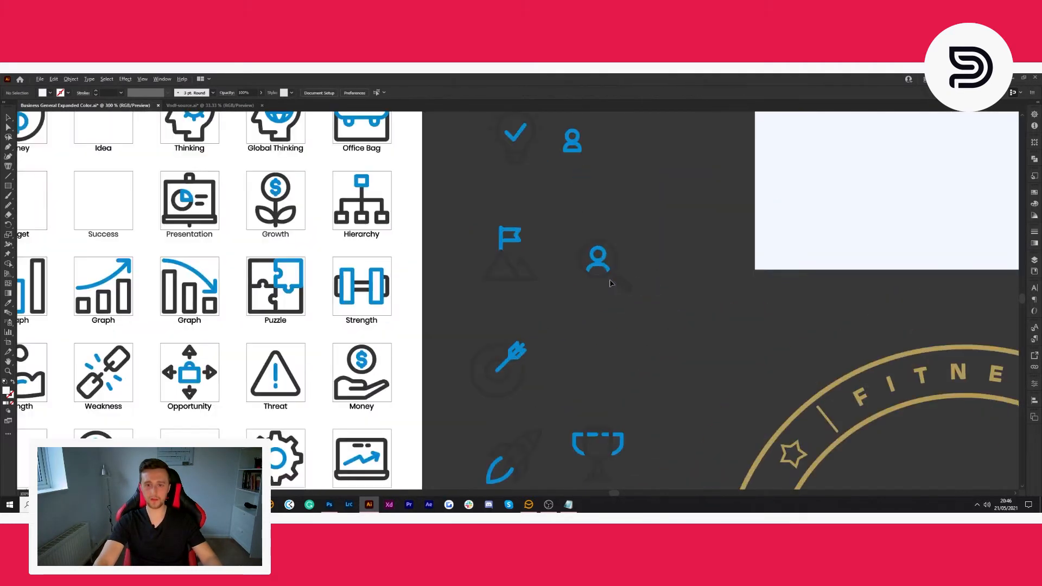
scroll(603, 286, up, 4)
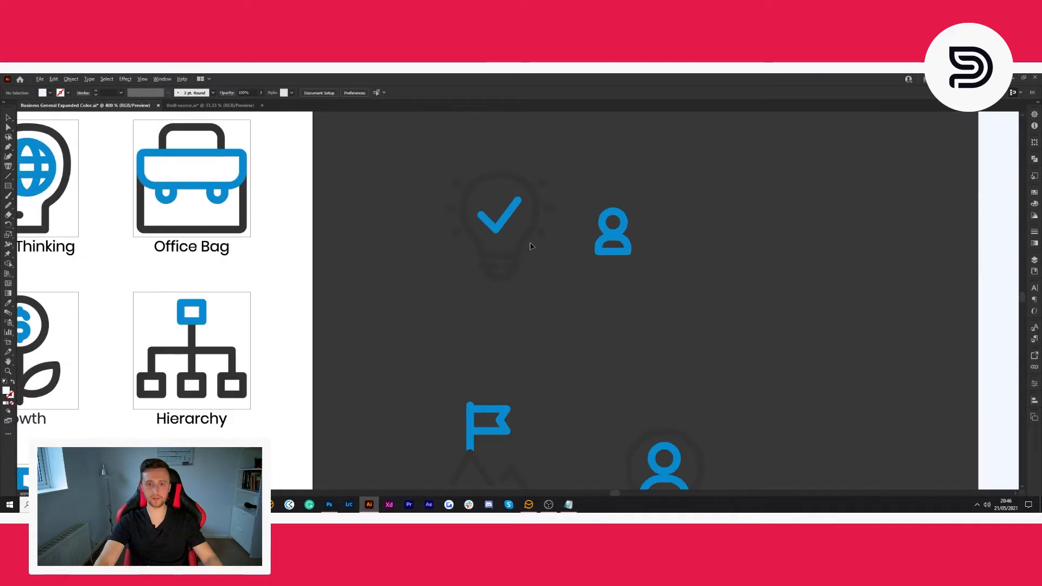
click(497, 219)
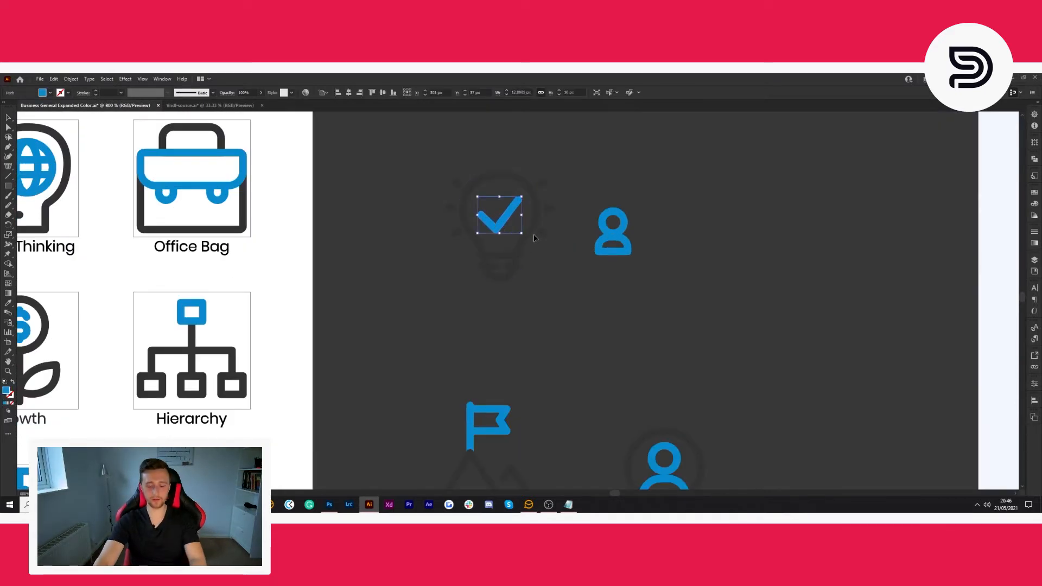
key(Delete)
click(609, 248)
click(593, 276)
drag(618, 233, 509, 215)
click(601, 283)
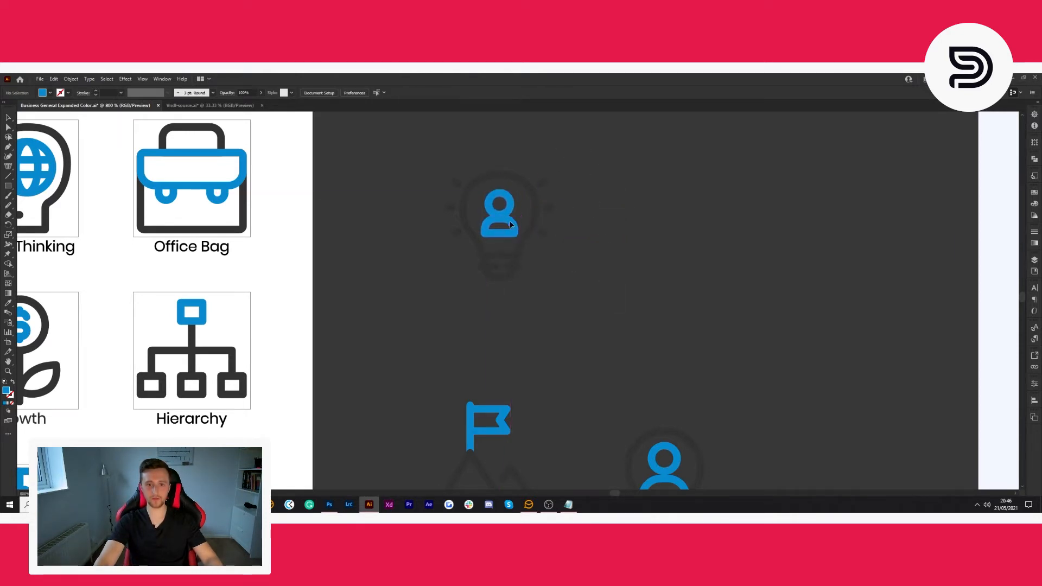
- Move the person figure out of the light bulb and group all of the bulb's shapes
drag(509, 224, 677, 218)
click(577, 148)
drag(430, 292, 429, 295)
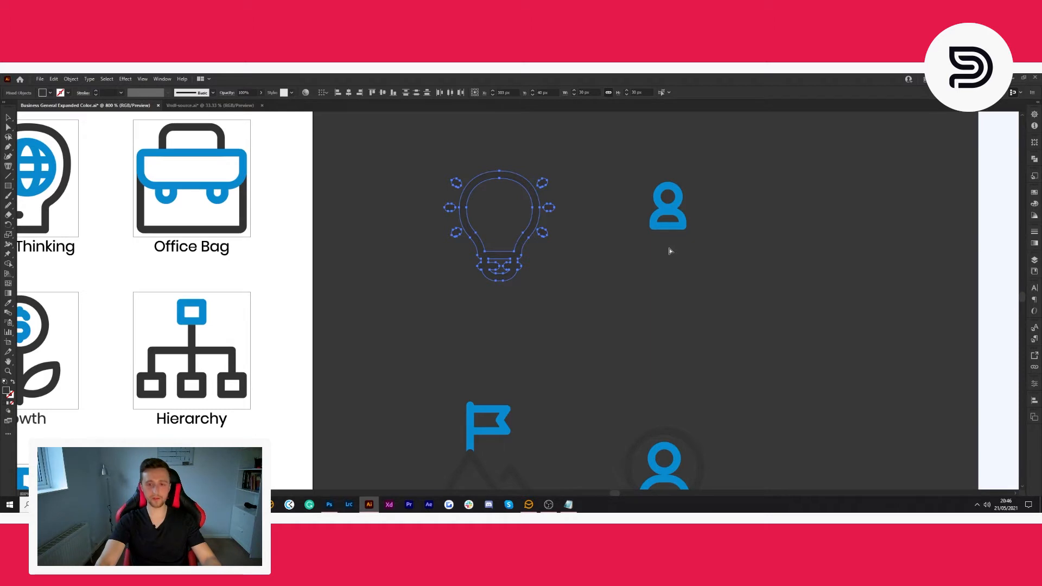
click(562, 175)
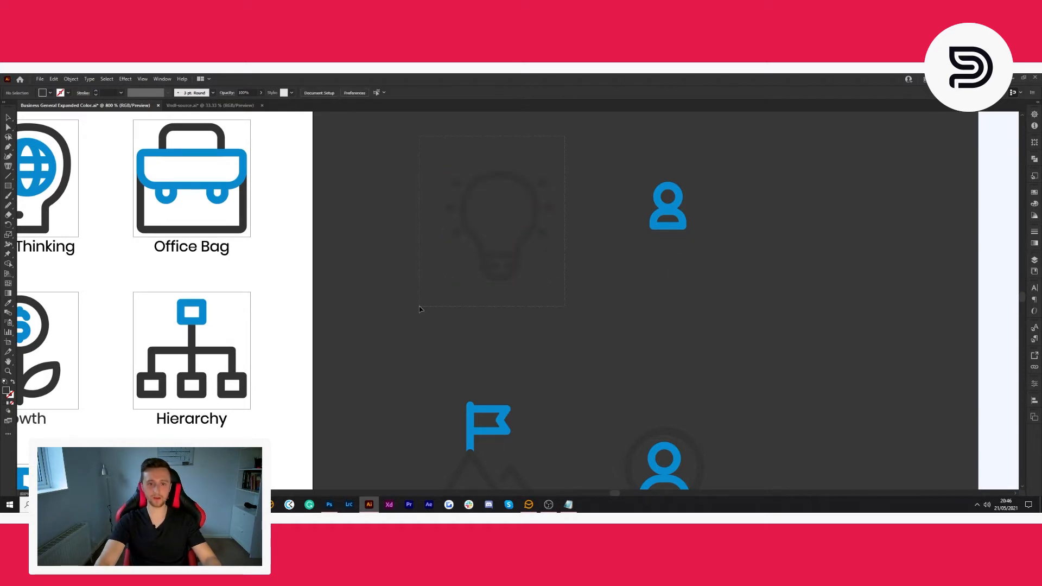
drag(420, 306, 421, 307)
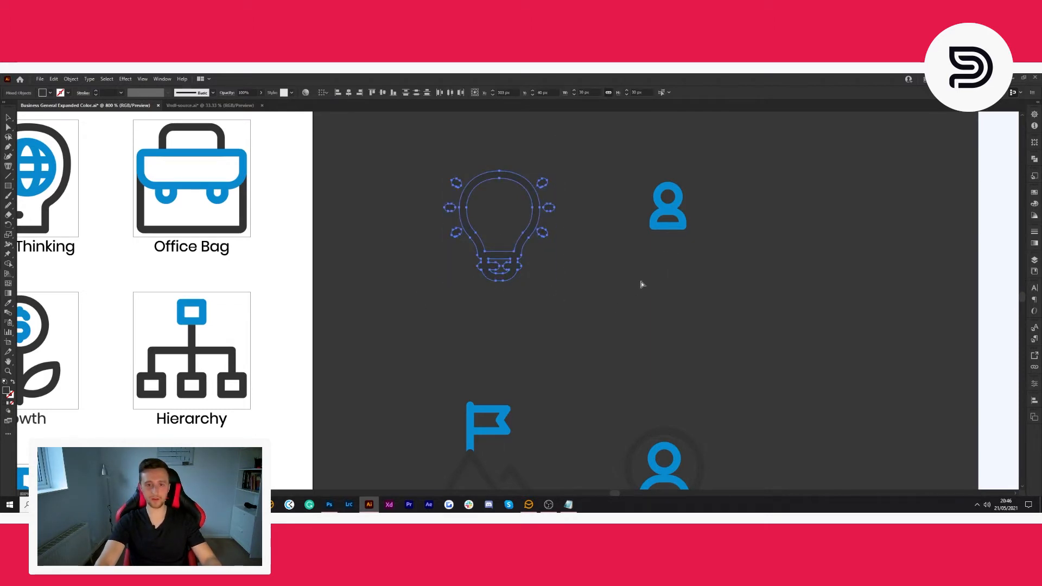
key(ctrl+g)
- Place the person figure back inside the grouped light bulb and centre the two horizontally on each other
click(707, 254)
drag(669, 212, 504, 218)
click(673, 258)
drag(608, 300, 427, 156)
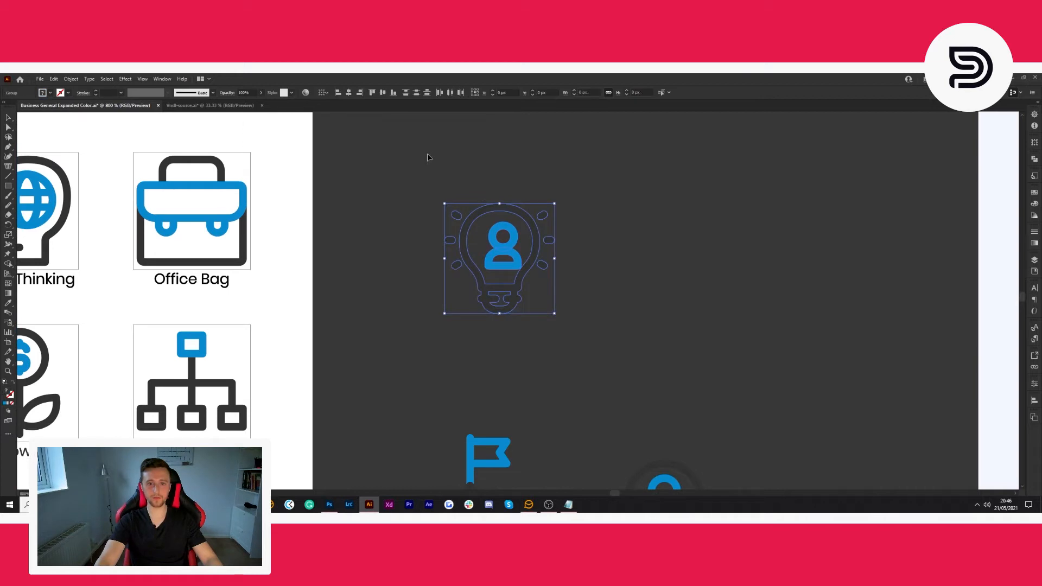
click(349, 93)
click(501, 280)
- Shift the person figure slightly upward inside the light bulb
scroll(500, 280, up, 4)
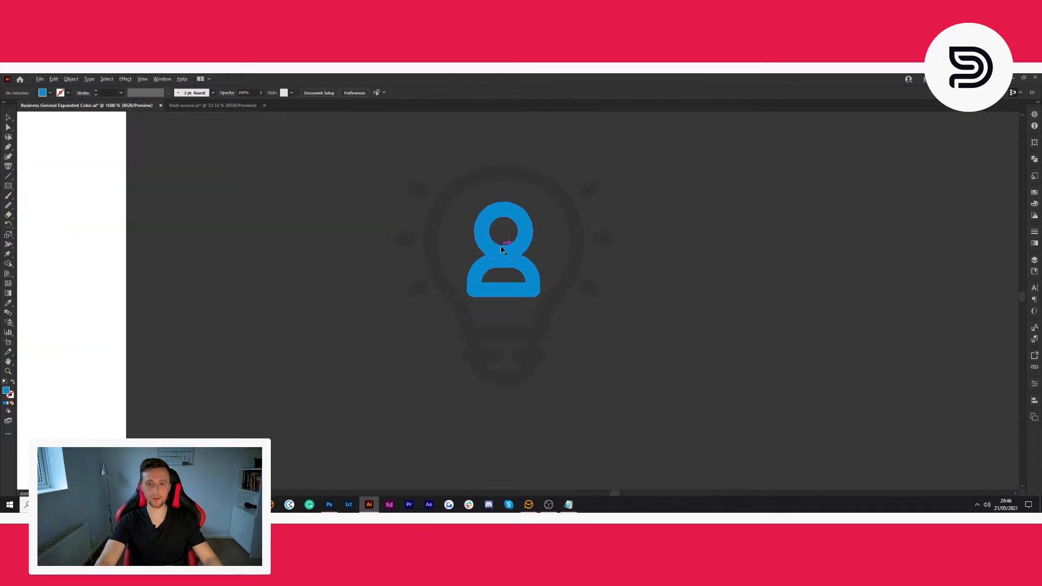
scroll(507, 247, down, 1)
click(520, 249)
scroll(521, 249, up, 1)
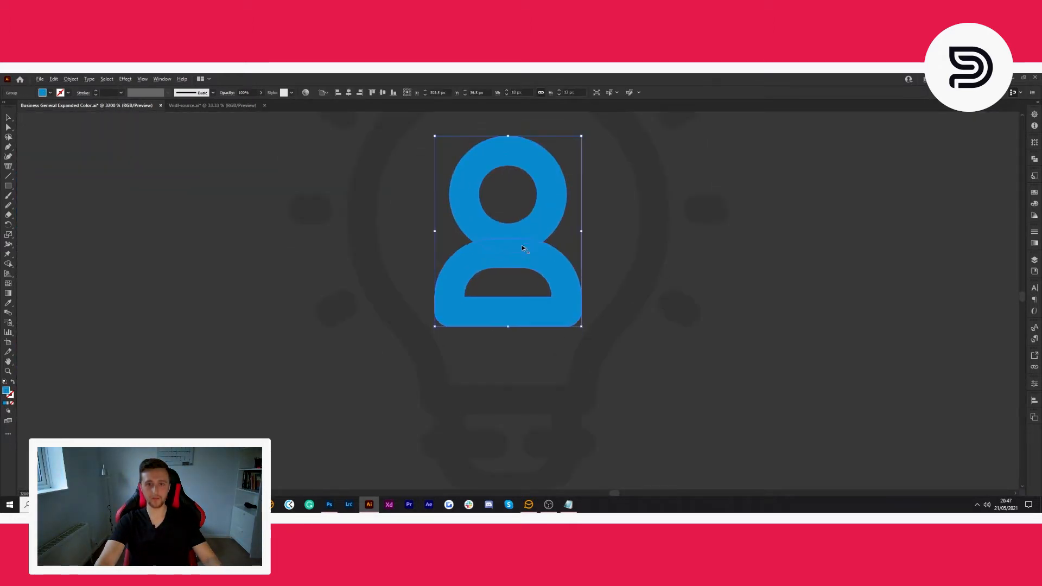
drag(542, 218, 541, 209)
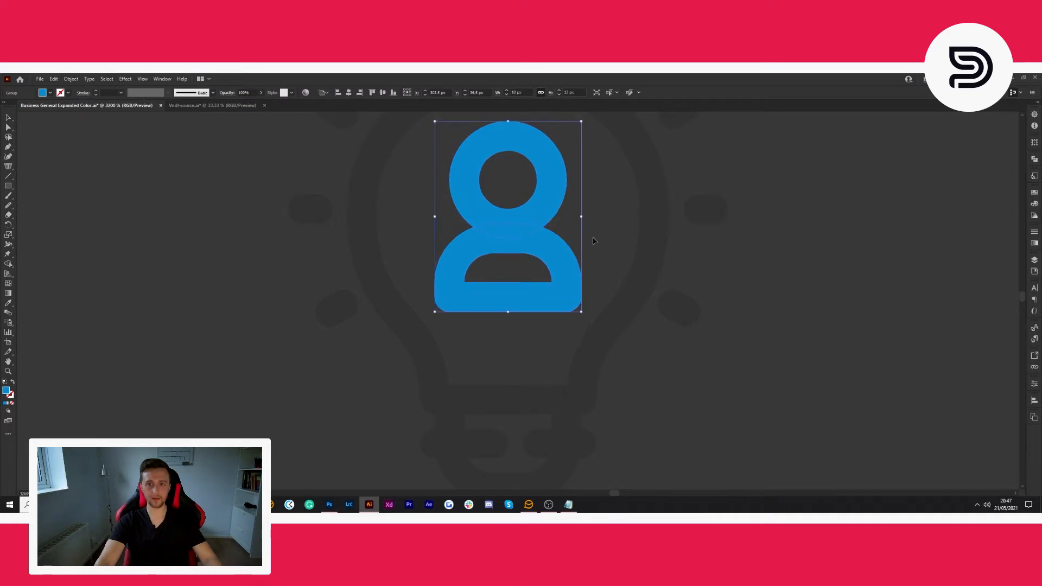
click(735, 291)
scroll(735, 290, down, 2)
scroll(713, 283, down, 2)
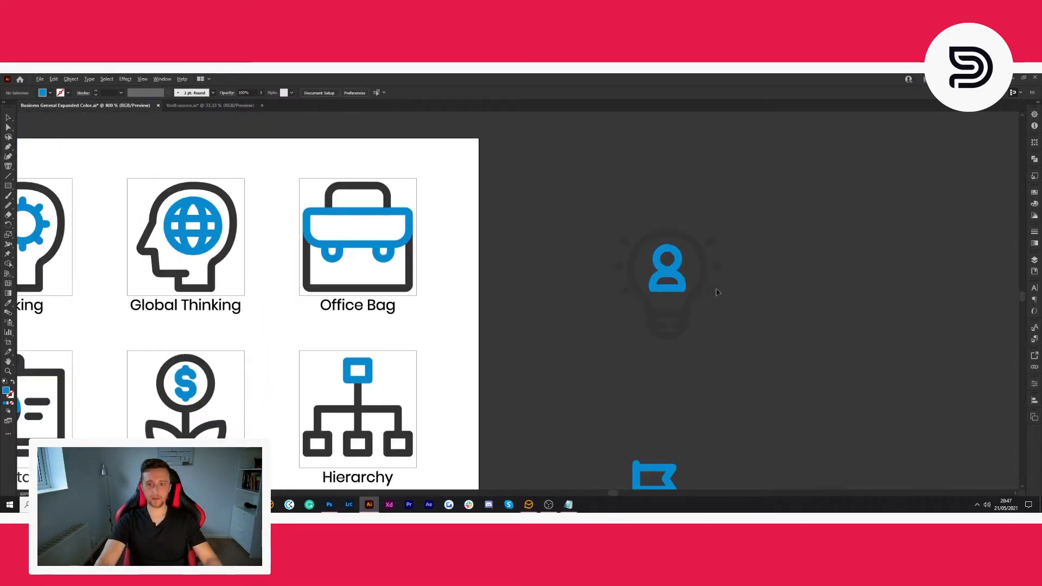
- Use the Eyedropper to recolour the bulb's person figure with the ring's gold and the light bulb with the background's off-white
scroll(722, 308, right, 5)
scroll(672, 316, down, 5)
scroll(640, 316, right, 12)
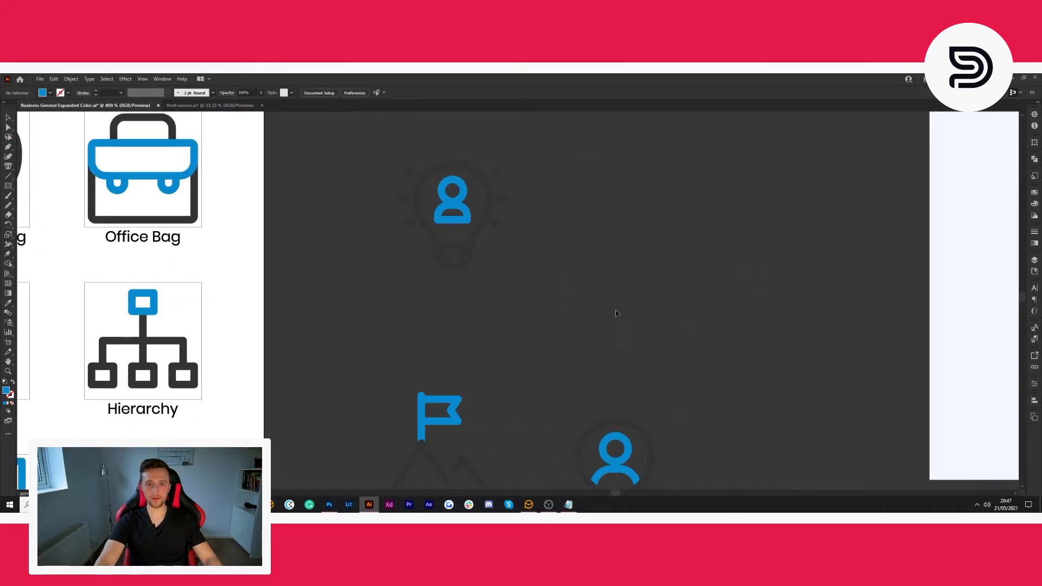
scroll(556, 295, up, 4)
click(417, 253)
scroll(522, 295, down, 2)
scroll(428, 332, right, 5)
scroll(428, 333, down, 4)
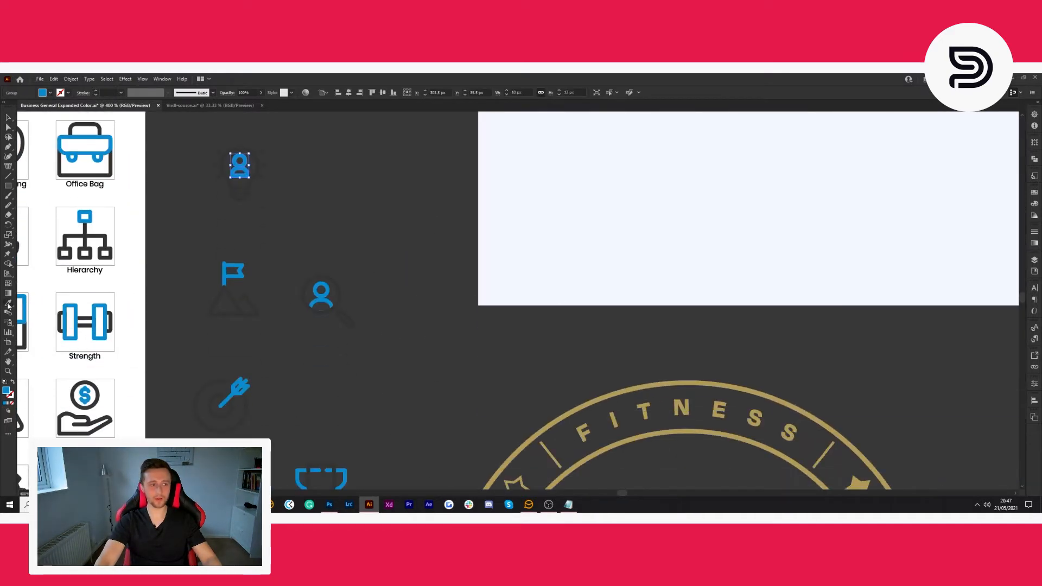
click(615, 389)
key(v)
click(9, 125)
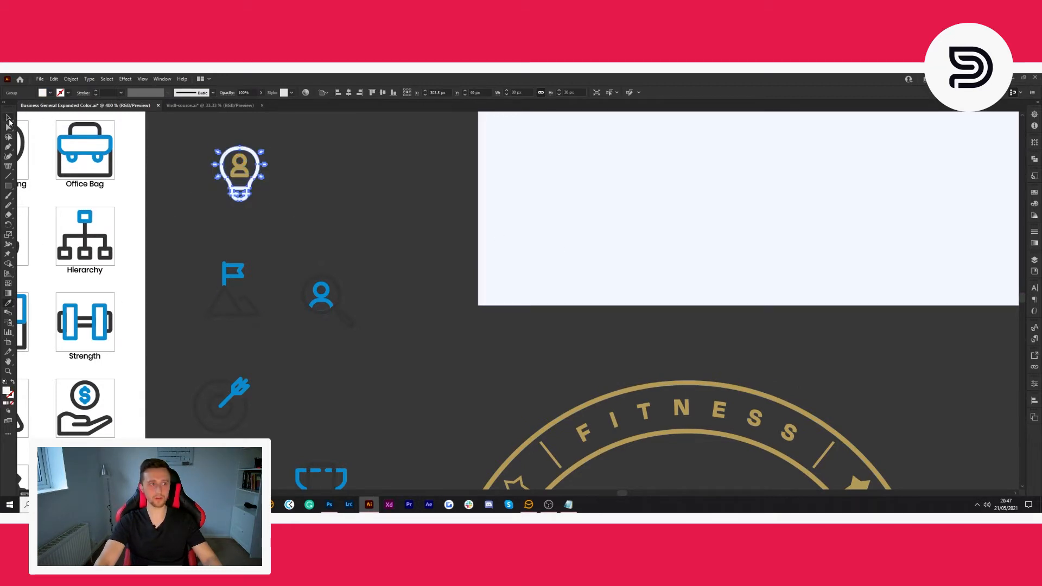
click(387, 225)
- Remove the handle from the magnifying glass icon, keeping only the circle around the blue person figure
scroll(391, 259, left, 3)
scroll(391, 260, down, 1)
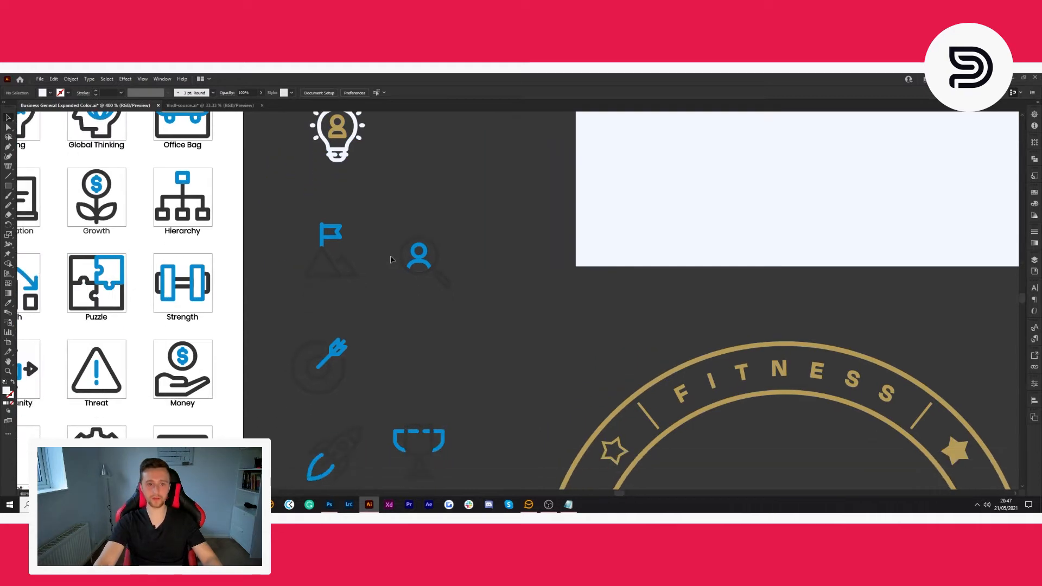
scroll(391, 259, down, 1)
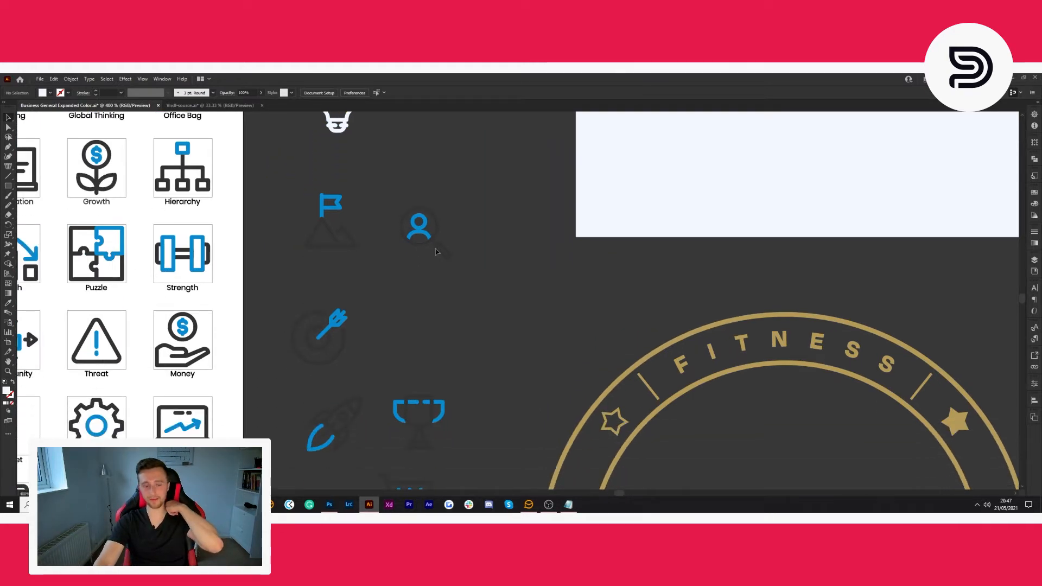
scroll(434, 260, up, 1)
scroll(465, 285, up, 1)
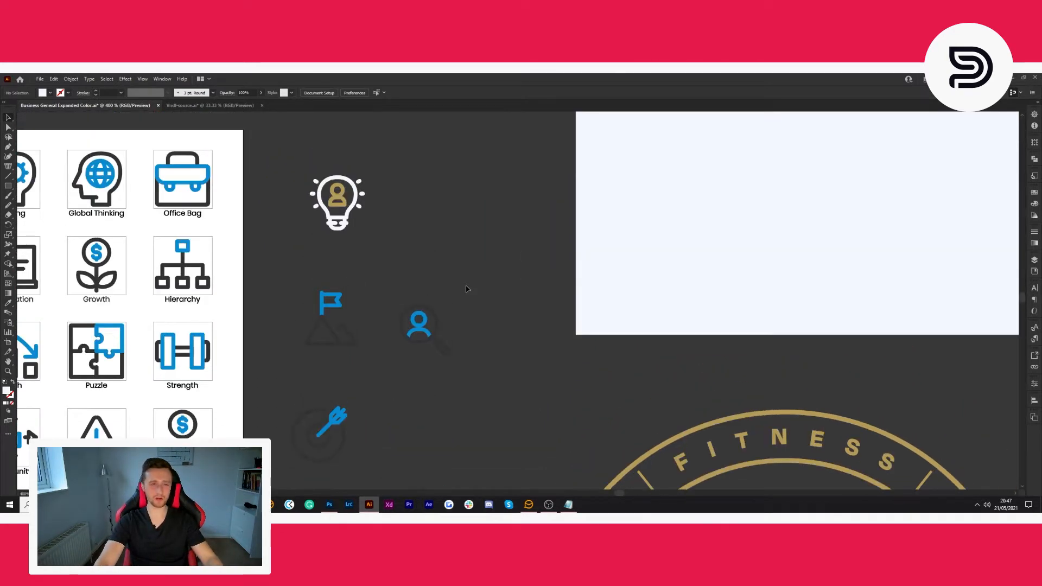
scroll(455, 342, up, 3)
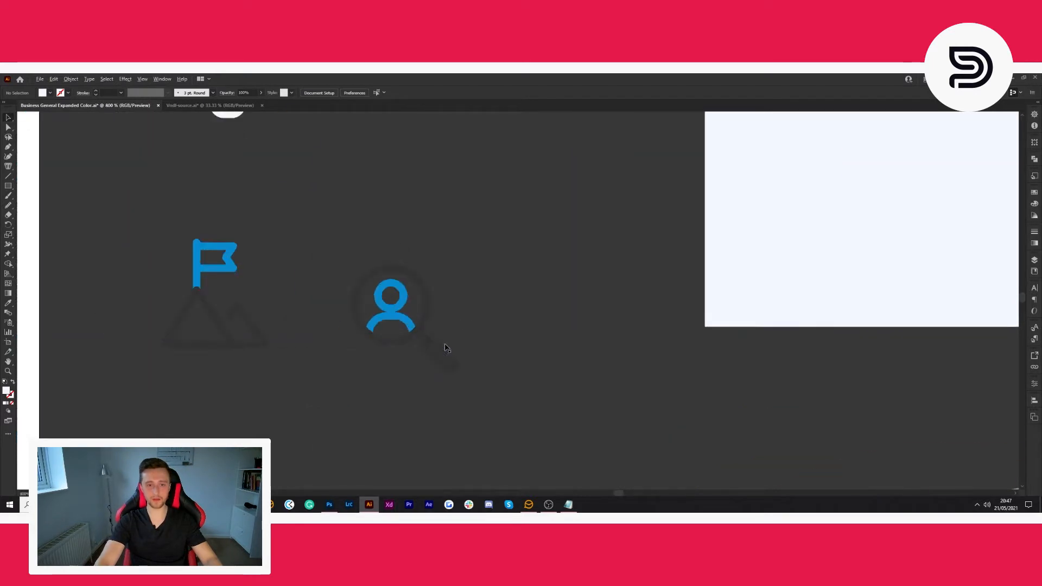
click(454, 350)
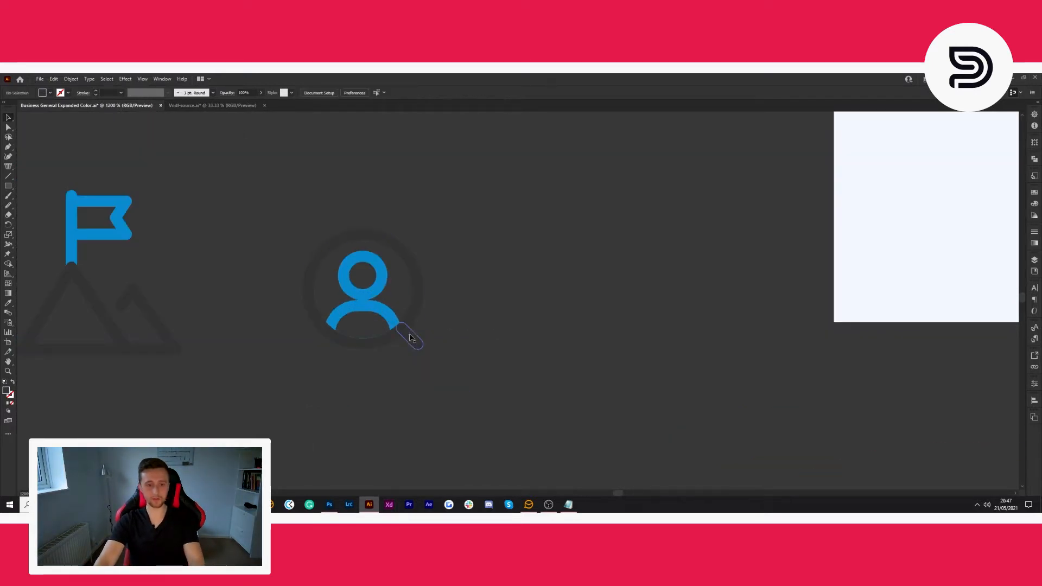
click(381, 307)
click(381, 287)
- Recolour the person figure inside the circle with the gold sampled from the light bulb's person figure
shift+click(380, 311)
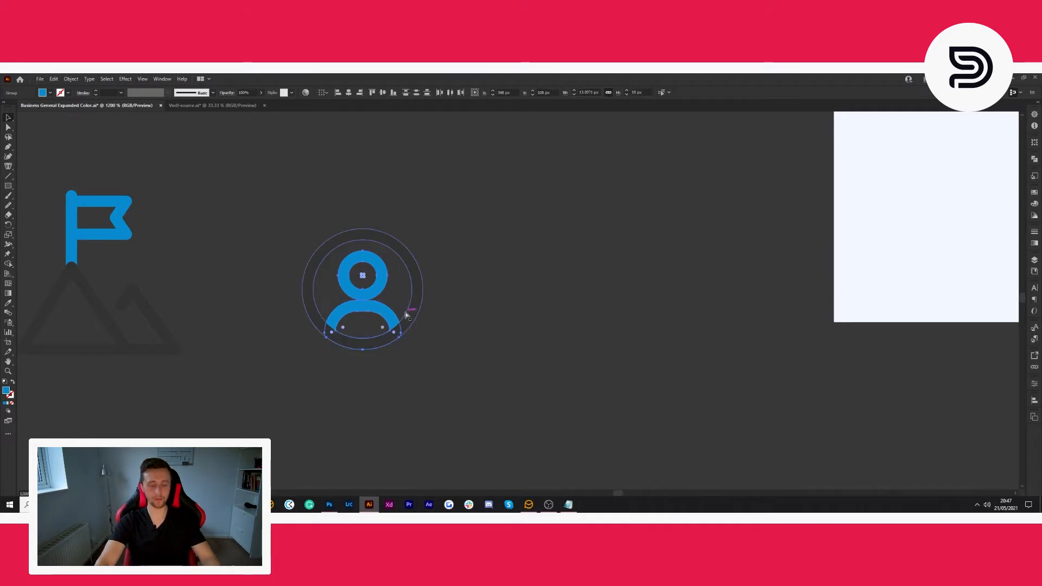
scroll(476, 329, down, 3)
scroll(462, 324, up, 1)
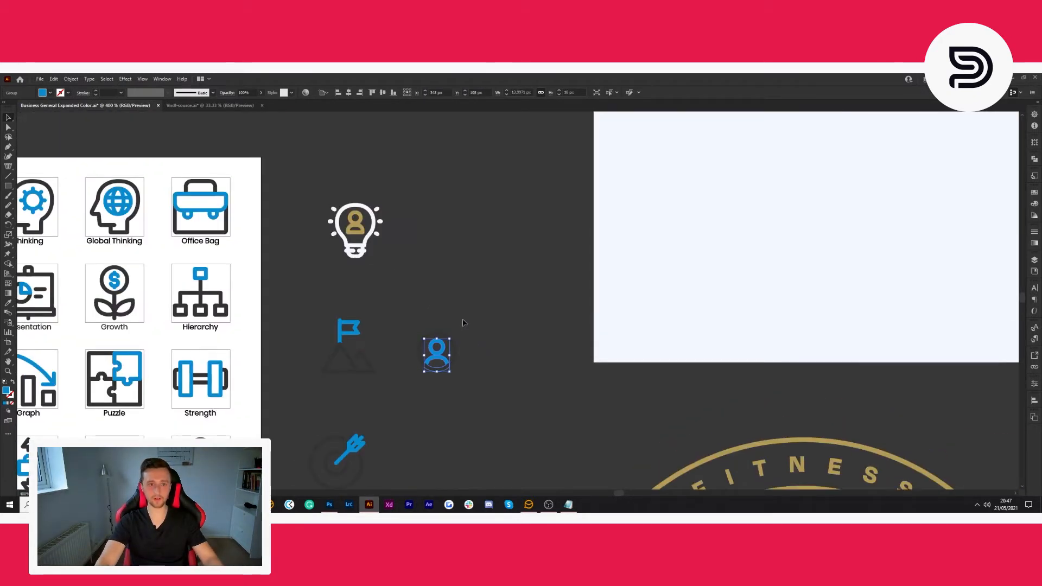
scroll(459, 324, up, 1)
click(7, 304)
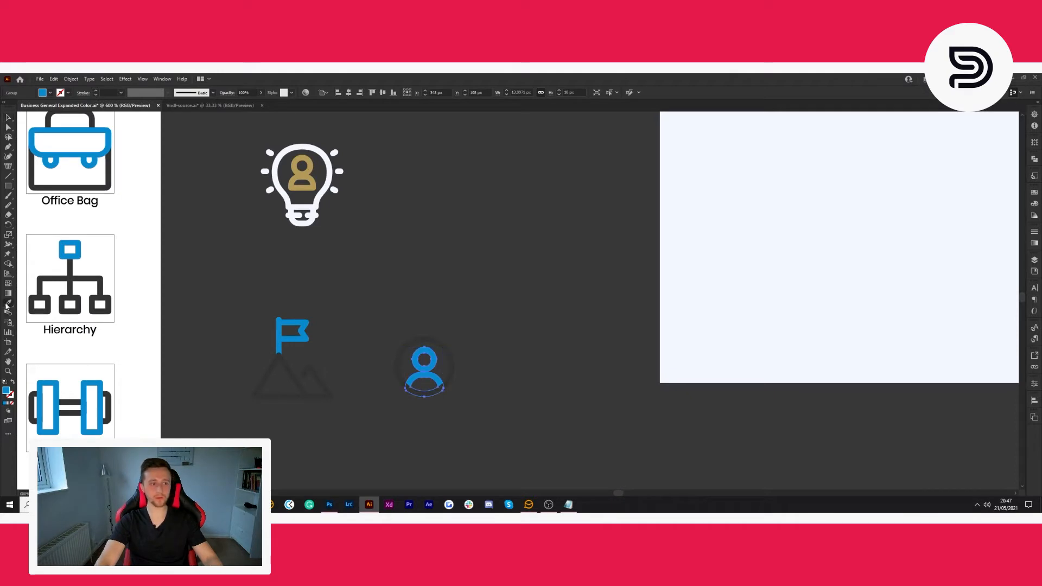
click(314, 173)
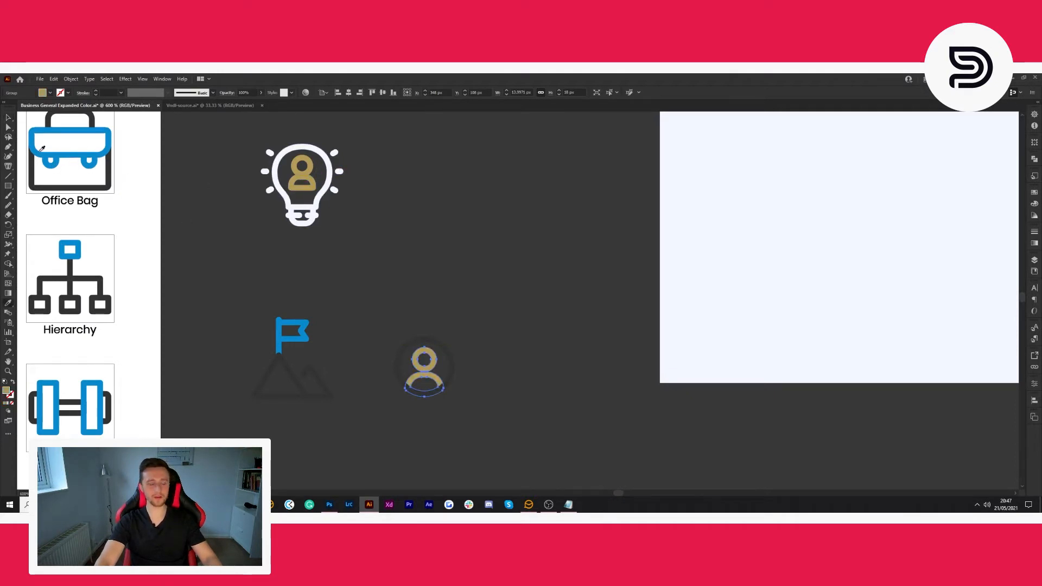
click(7, 117)
click(484, 280)
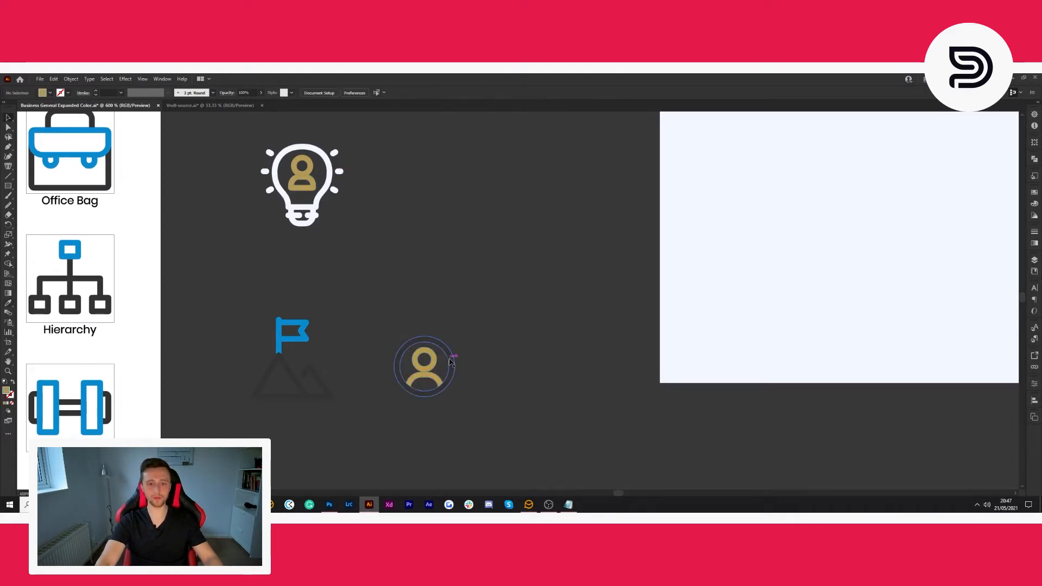
- Recolour the circle around the gold person figure with the artboard background's off-white using the Eyedropper
click(452, 358)
scroll(482, 324, down, 2)
scroll(410, 353, right, 3)
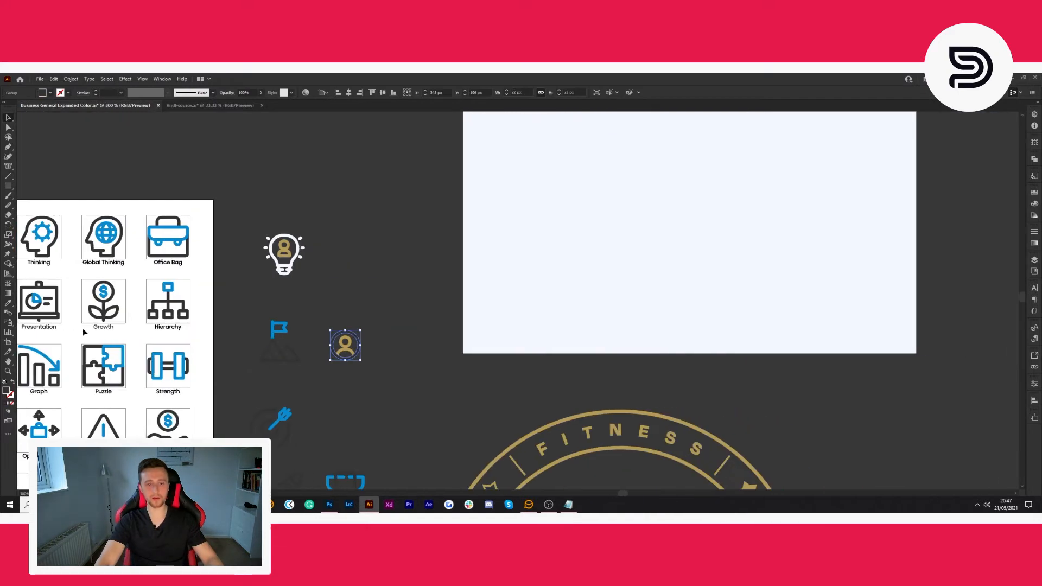
click(8, 304)
click(472, 275)
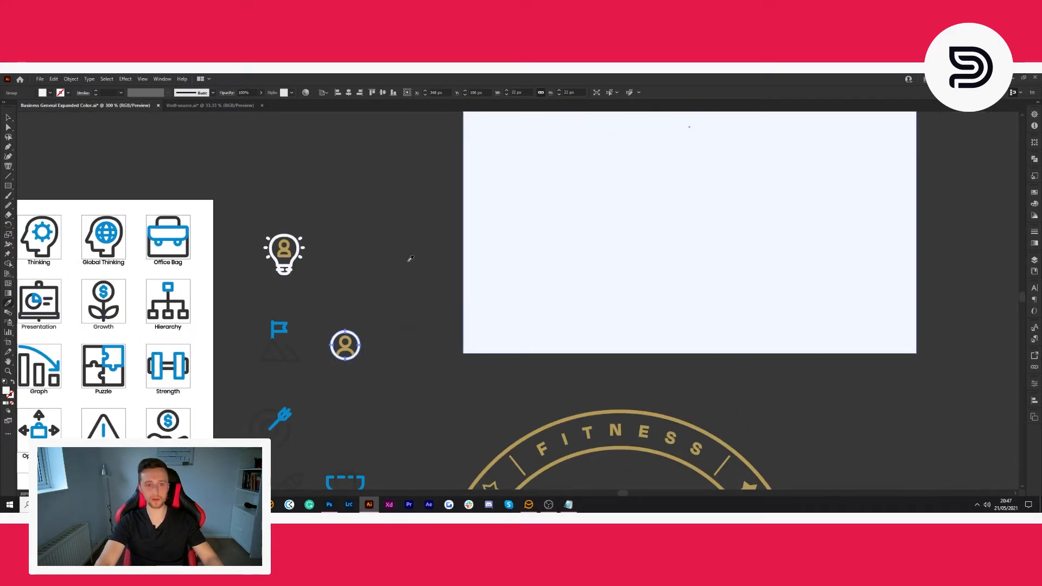
- Move the circled person icon up beside the light bulb icon
click(420, 306)
drag(379, 314, 348, 260)
click(372, 300)
scroll(356, 298, left, 4)
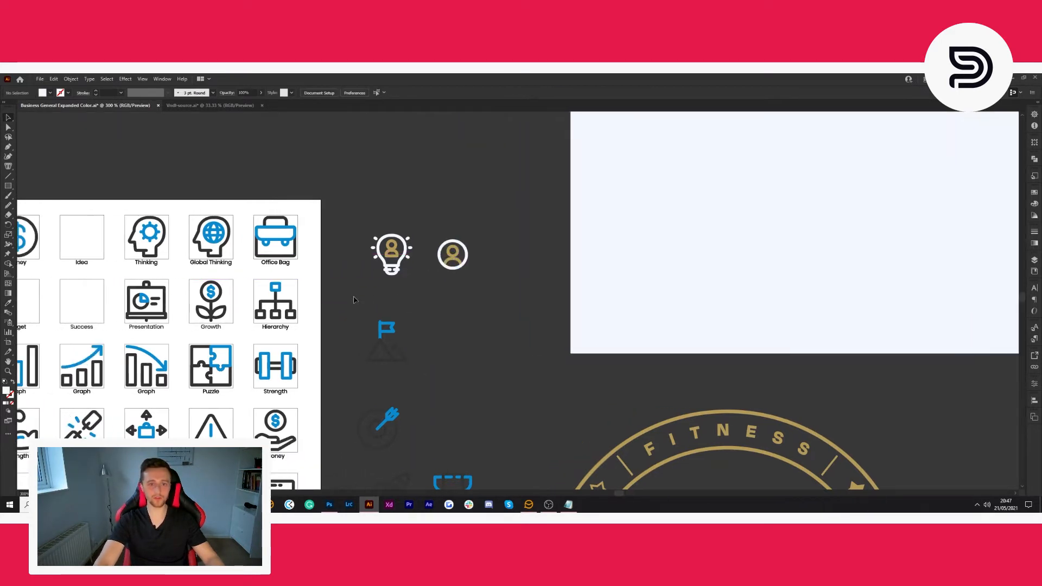
- Look over the remaining blue and dark icons beside the icon sheet and the gold ring
scroll(371, 294, left, 1)
scroll(601, 345, down, 3)
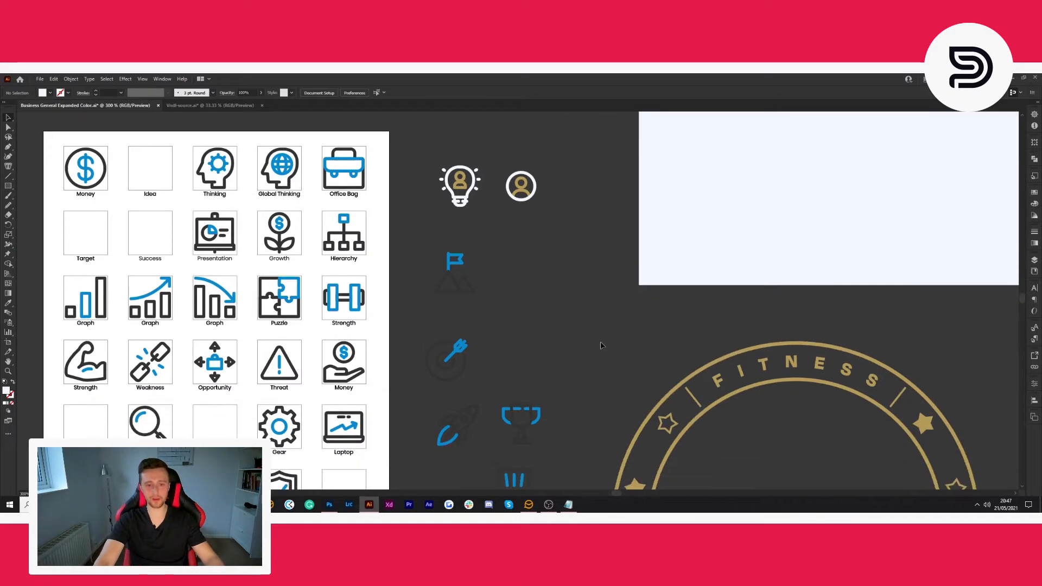
scroll(601, 345, right, 3)
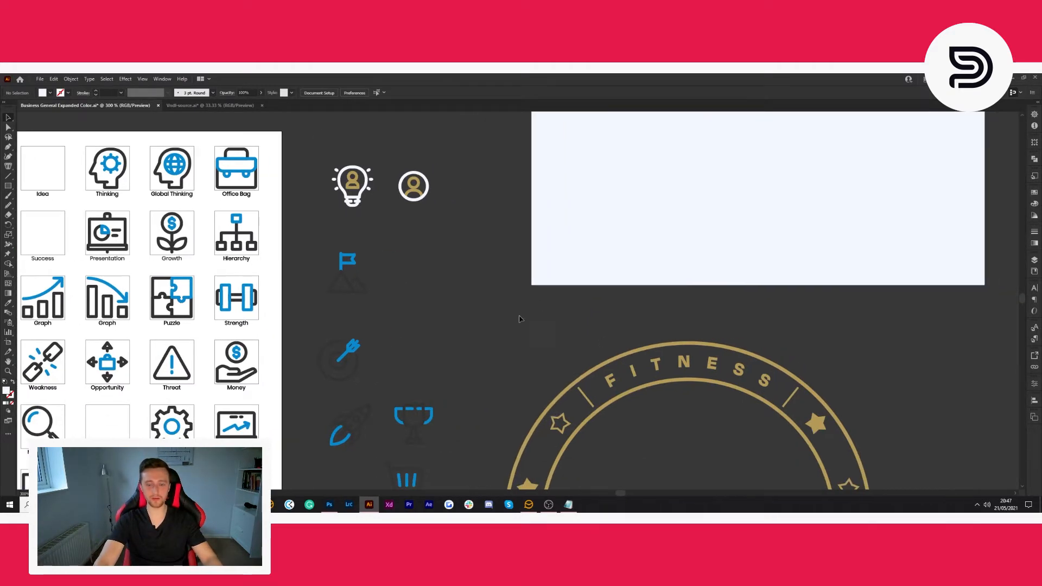
scroll(516, 319, down, 2)
scroll(519, 318, right, 2)
scroll(510, 318, down, 1)
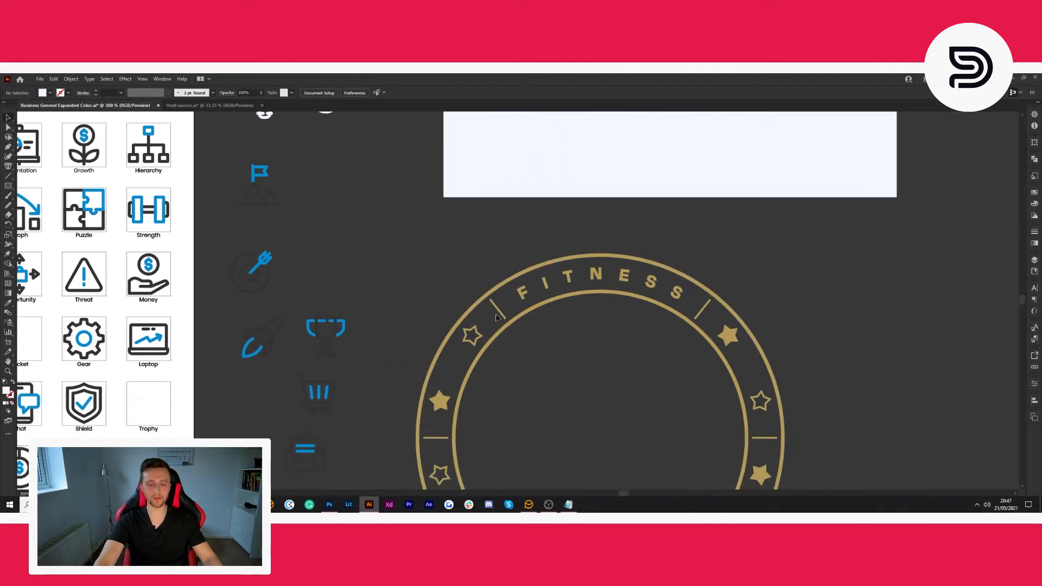
scroll(499, 318, left, 3)
scroll(496, 317, left, 2)
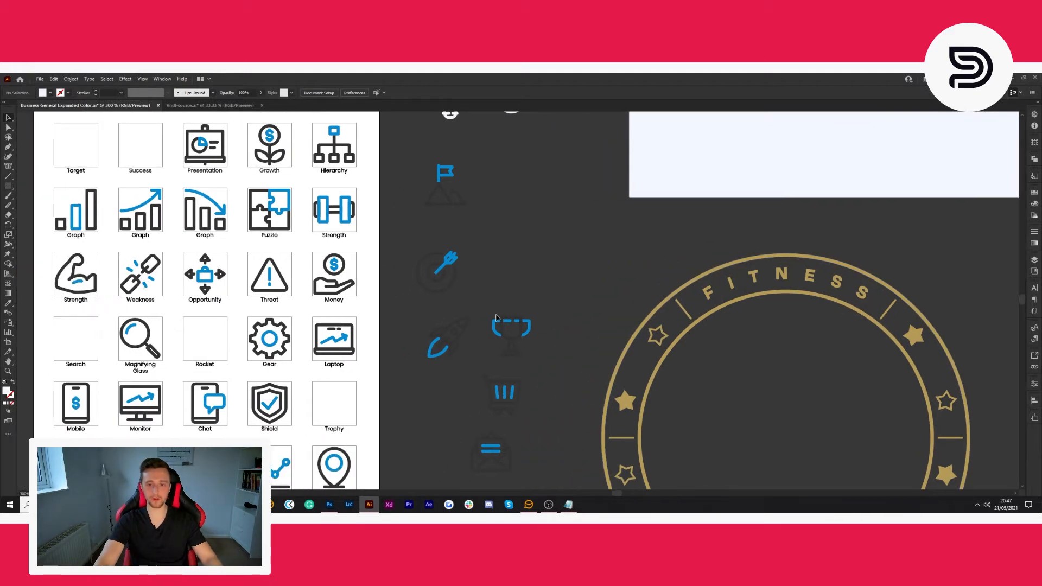
scroll(488, 315, up, 2)
scroll(418, 279, up, 4)
- Recolour the blue flag on the mountain icon with the gold sampled from the circled person figure
click(423, 266)
click(466, 256)
scroll(427, 254, up, 2)
drag(414, 227, 355, 304)
scroll(467, 262, down, 3)
scroll(461, 271, right, 2)
scroll(380, 287, up, 1)
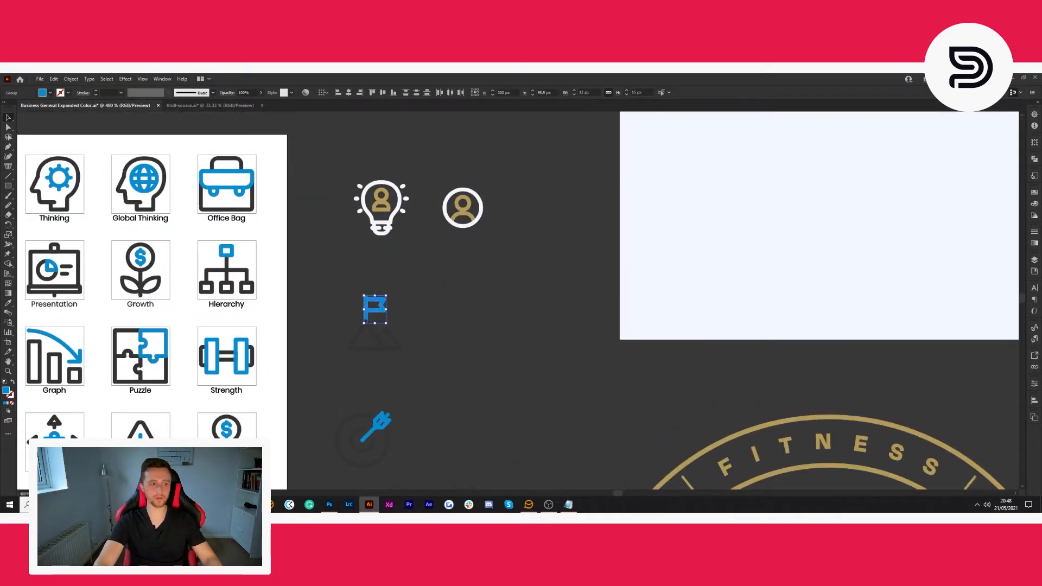
click(10, 304)
click(465, 210)
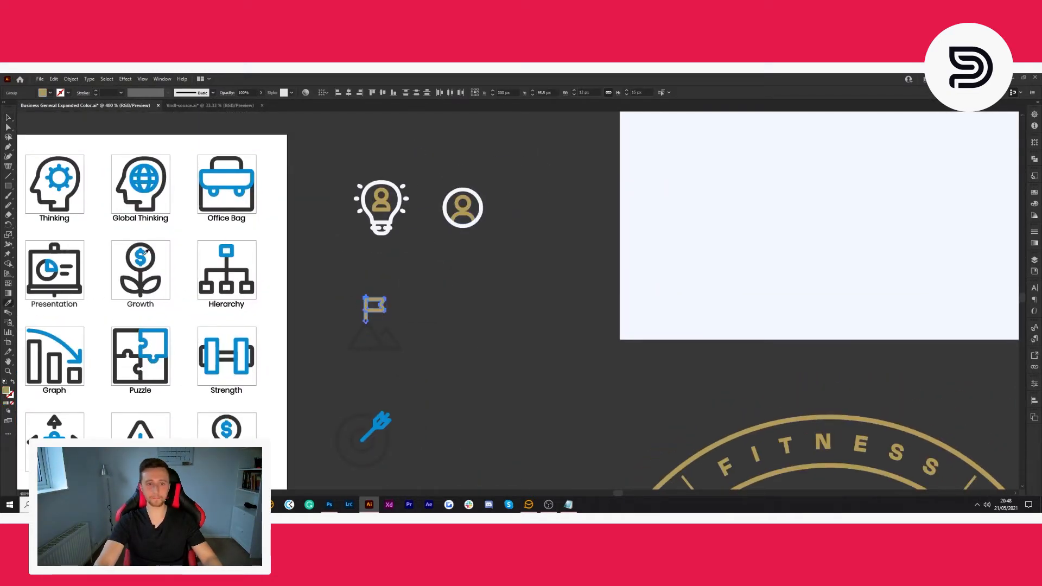
- Recolour the dark mountain outline beneath the flag with the background's off-white using the Eyedropper
key(v)
click(401, 343)
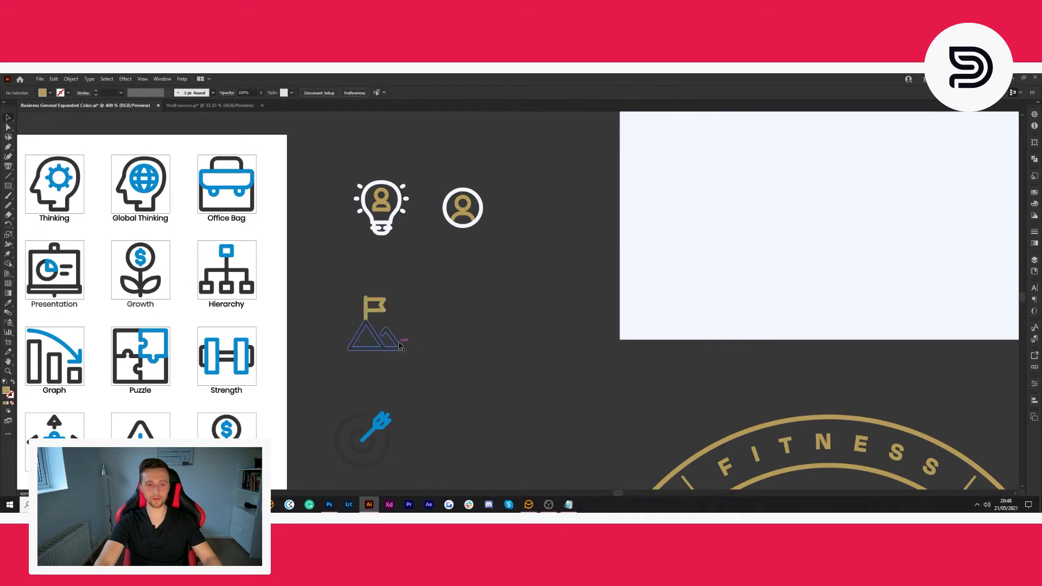
key(i)
click(93, 150)
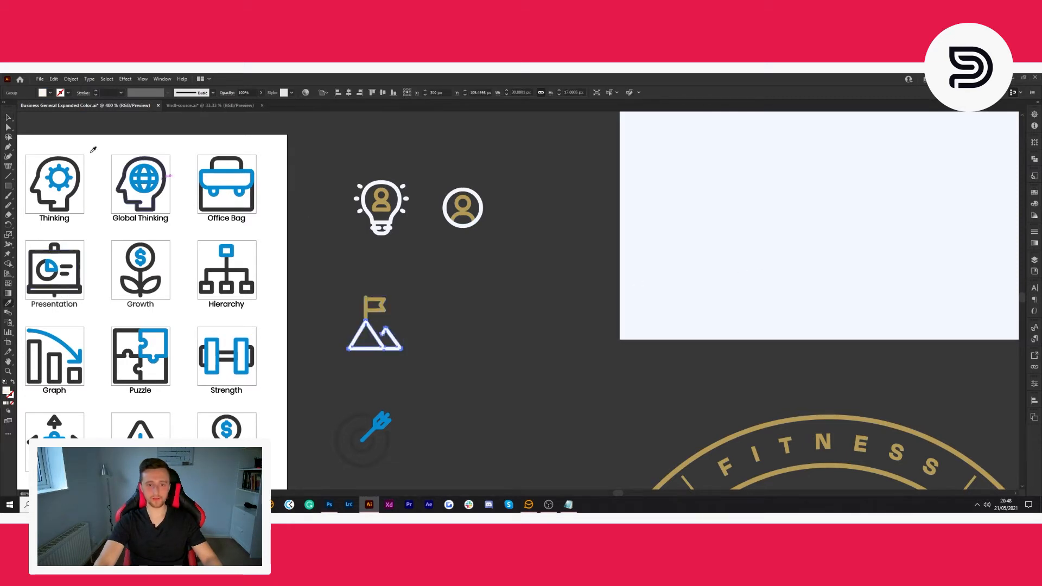
click(10, 116)
click(429, 364)
- Recolour the blue target arrow, trophy handles, rocket flame, cart bars and envelope lines together with the gold of the ring
scroll(428, 363, down, 7)
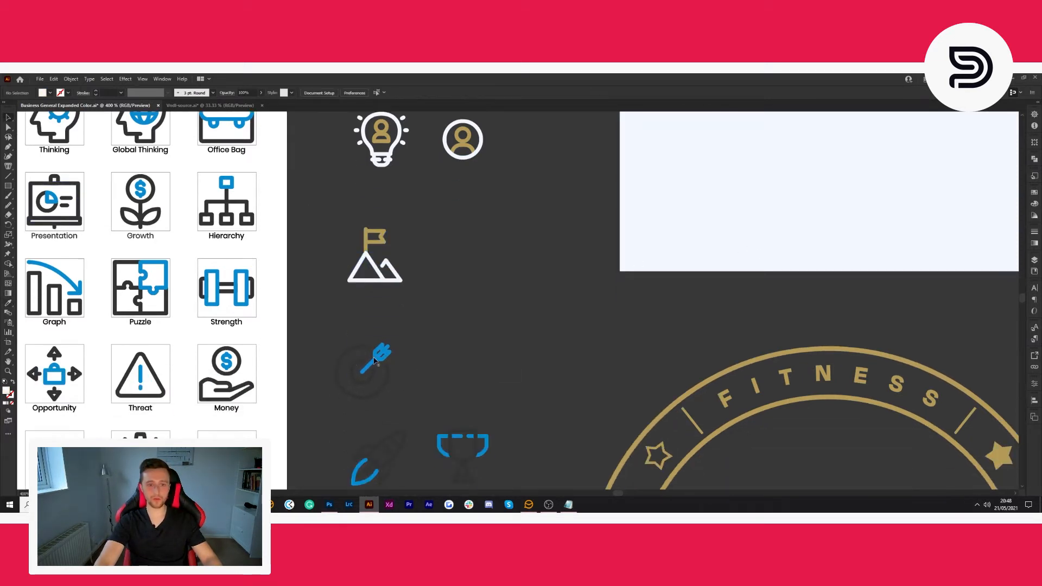
click(375, 358)
scroll(451, 366, down, 5)
scroll(452, 365, down, 1)
scroll(452, 366, up, 1)
scroll(445, 353, down, 2)
shift+click(430, 324)
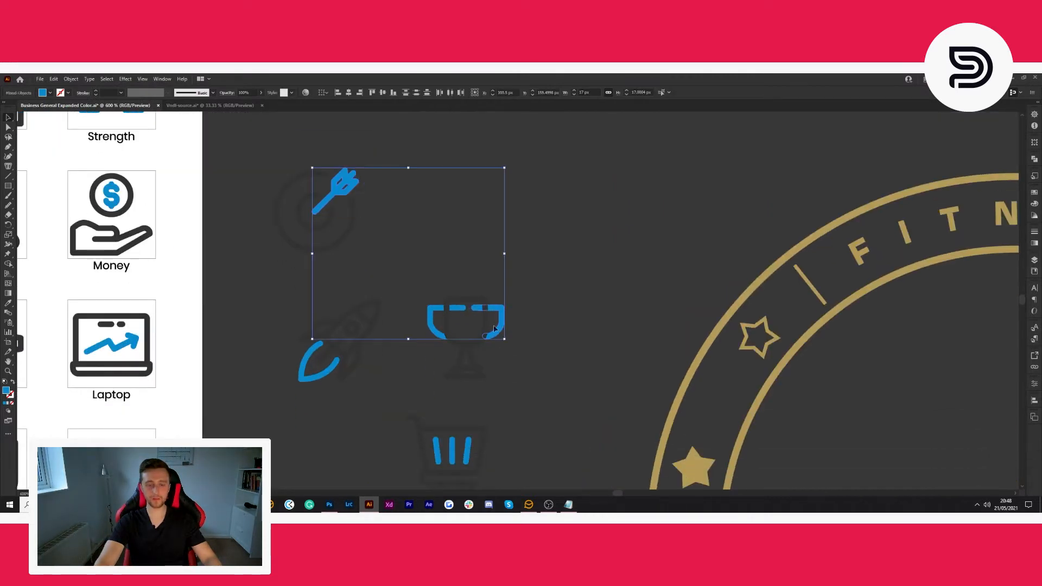
scroll(384, 354, down, 1)
shift+click(315, 325)
scroll(453, 318, down, 2)
shift+click(452, 305)
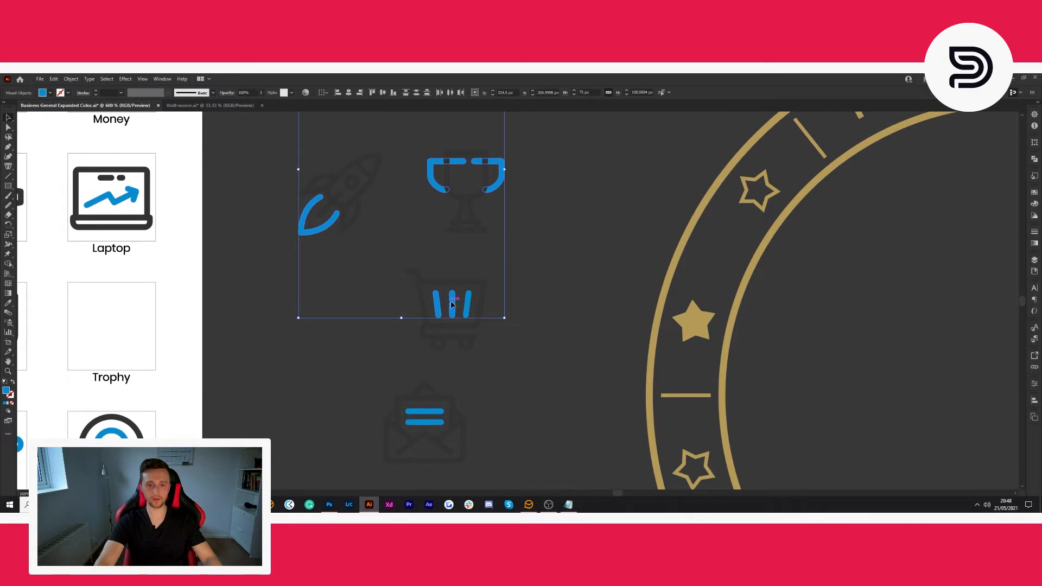
shift+click(428, 413)
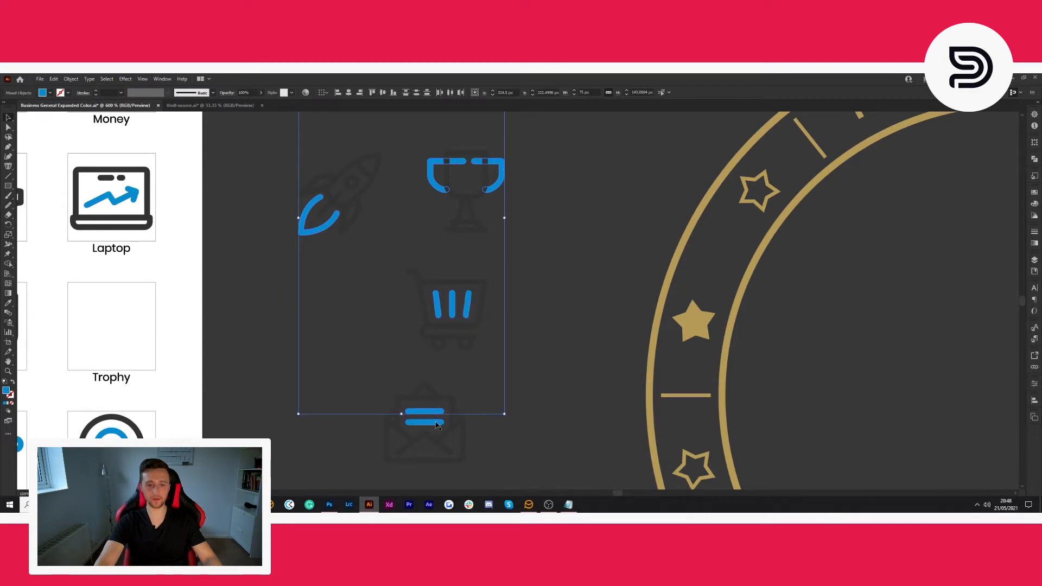
scroll(516, 410, up, 3)
scroll(497, 292, up, 1)
click(9, 303)
click(649, 297)
scroll(649, 297, down, 2)
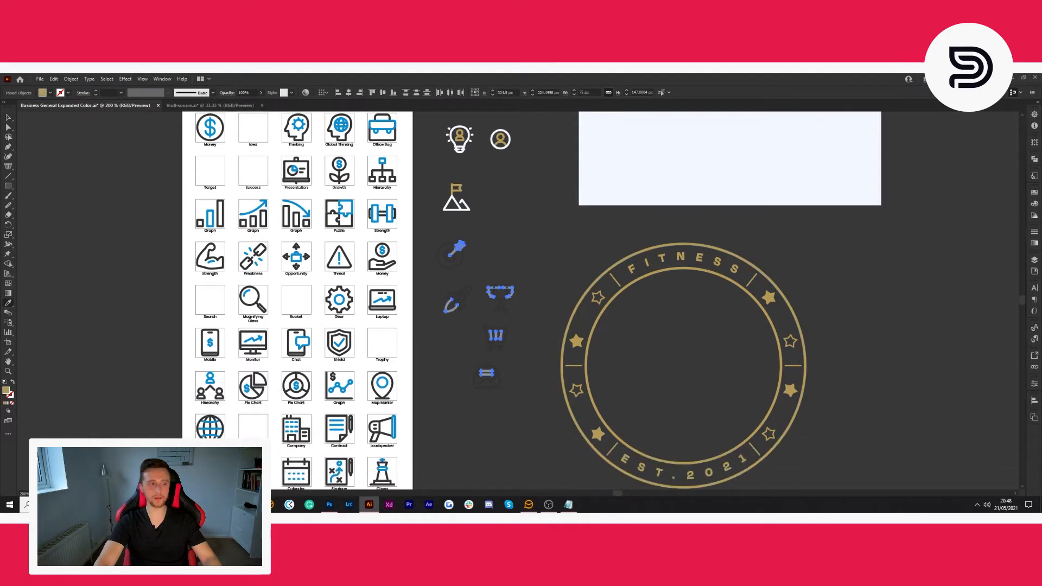
click(9, 118)
click(552, 249)
- Inspect the gold-accented icons and their remaining dark outlines
scroll(546, 286, up, 3)
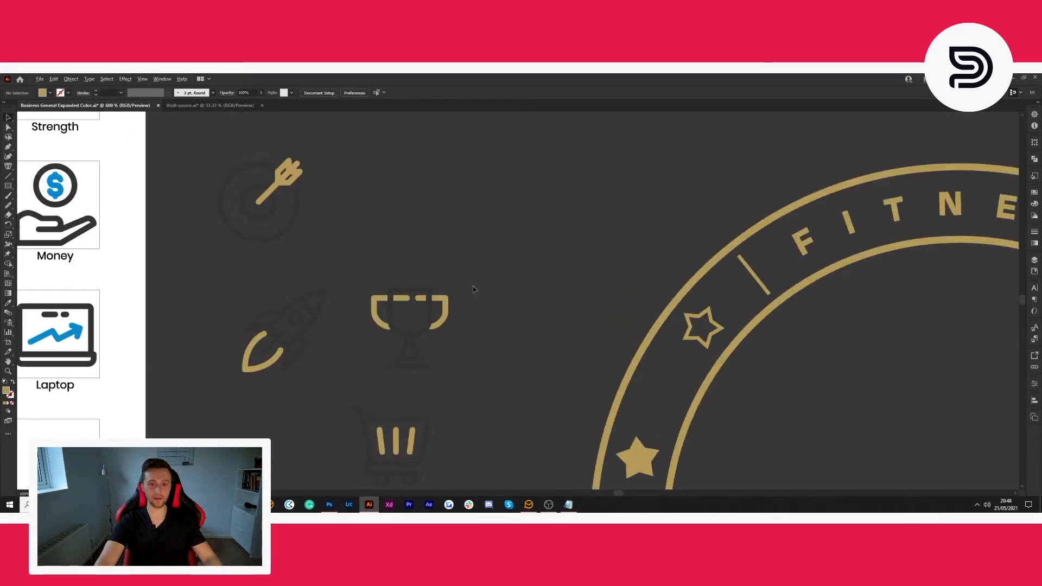
scroll(474, 288, down, 3)
scroll(473, 289, left, 7)
scroll(473, 289, left, 2)
scroll(537, 251, up, 1)
scroll(532, 255, down, 2)
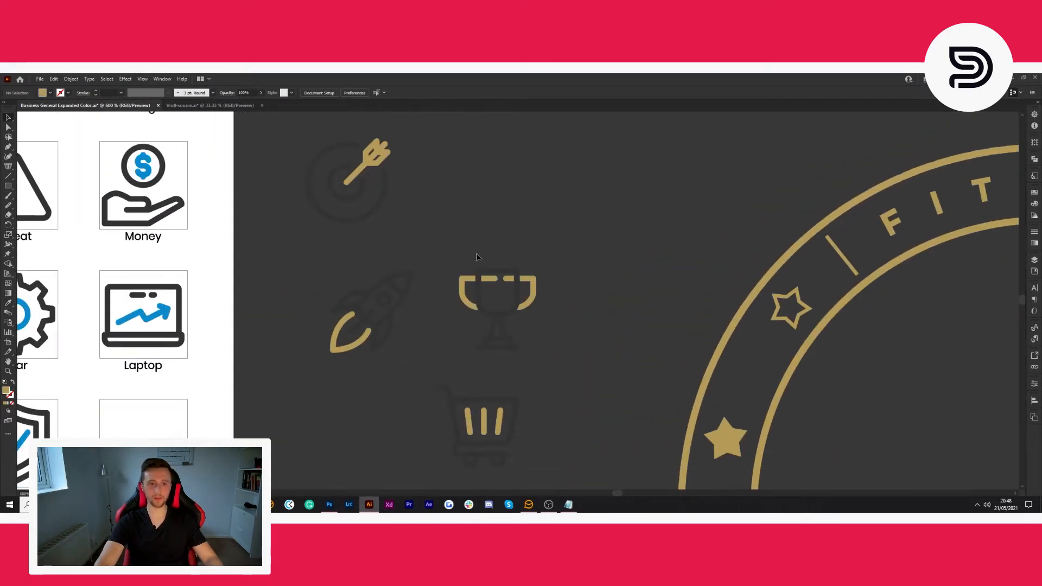
scroll(506, 246, up, 2)
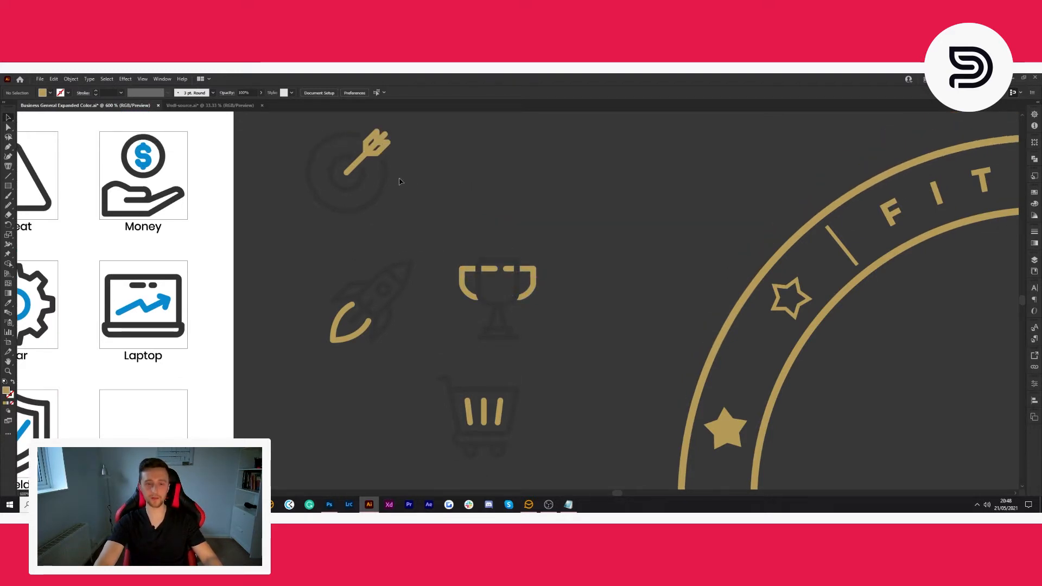
scroll(488, 217, down, 6)
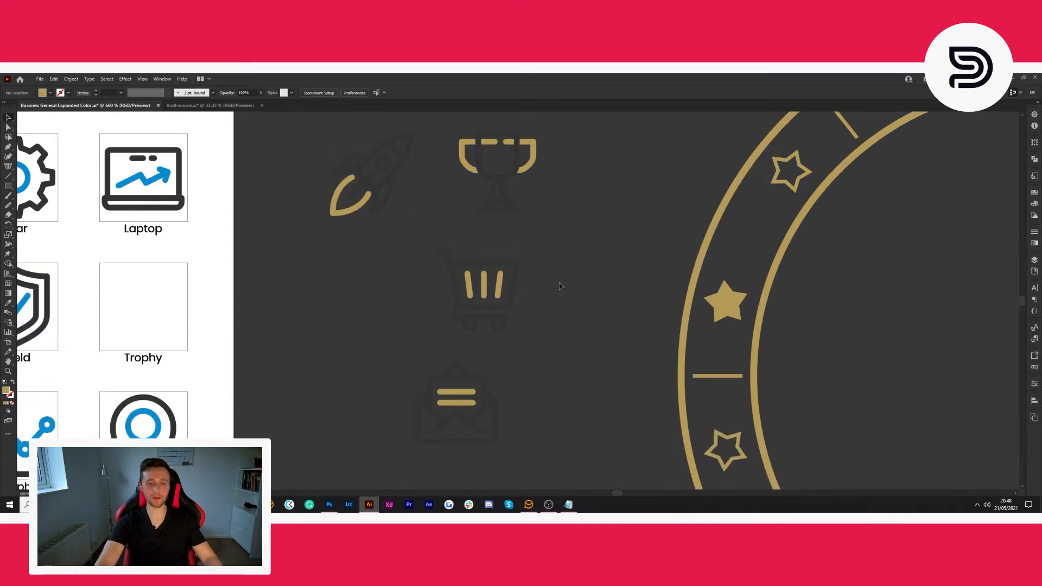
scroll(561, 286, down, 4)
- Recolour the dark outlines of the cart, envelope, trophy, rocket and target icons together with the background's off-white
click(516, 219)
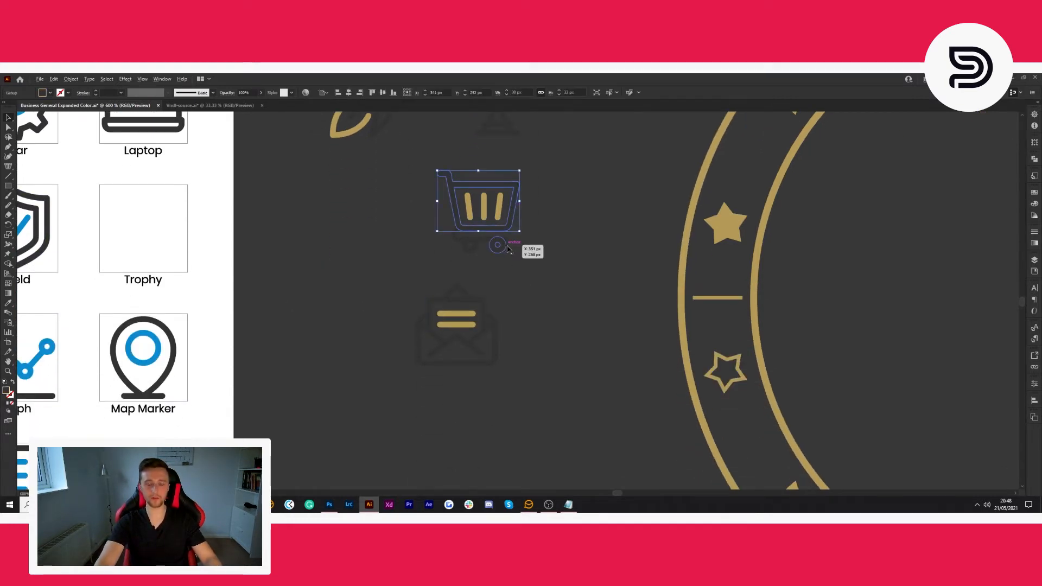
scroll(509, 249, up, 4)
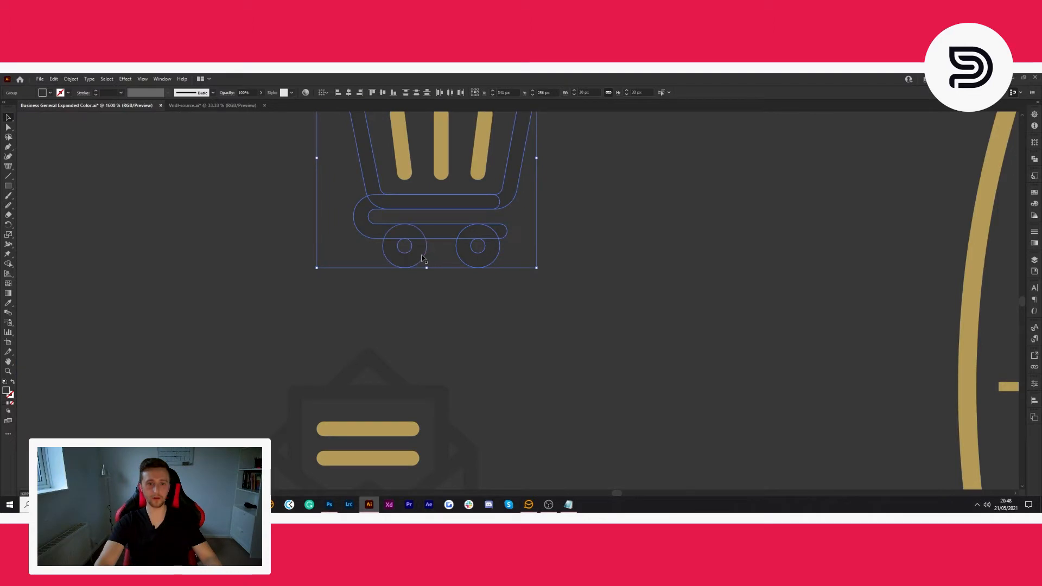
scroll(505, 297, down, 3)
scroll(481, 344, up, 2)
scroll(481, 343, down, 3)
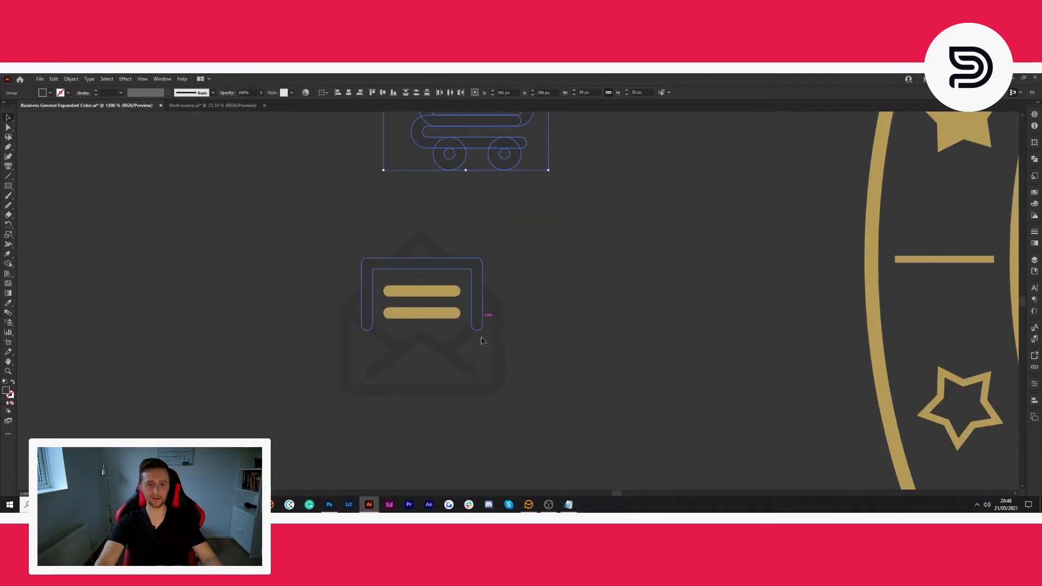
shift+click(481, 267)
shift+click(475, 299)
shift+click(442, 254)
shift+click(354, 314)
shift+click(349, 334)
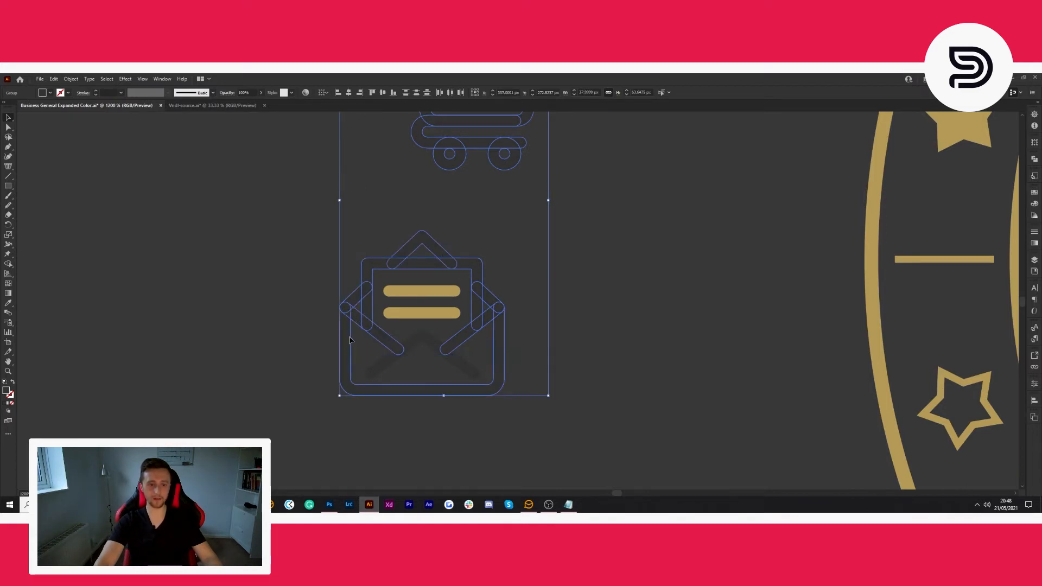
scroll(608, 315, up, 1)
scroll(608, 315, up, 5)
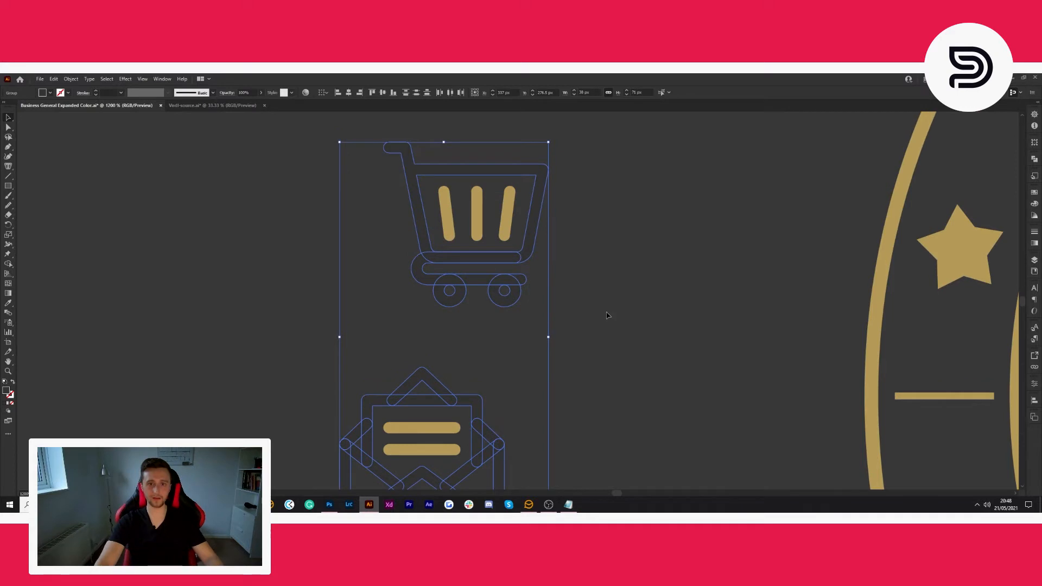
scroll(505, 390, up, 3)
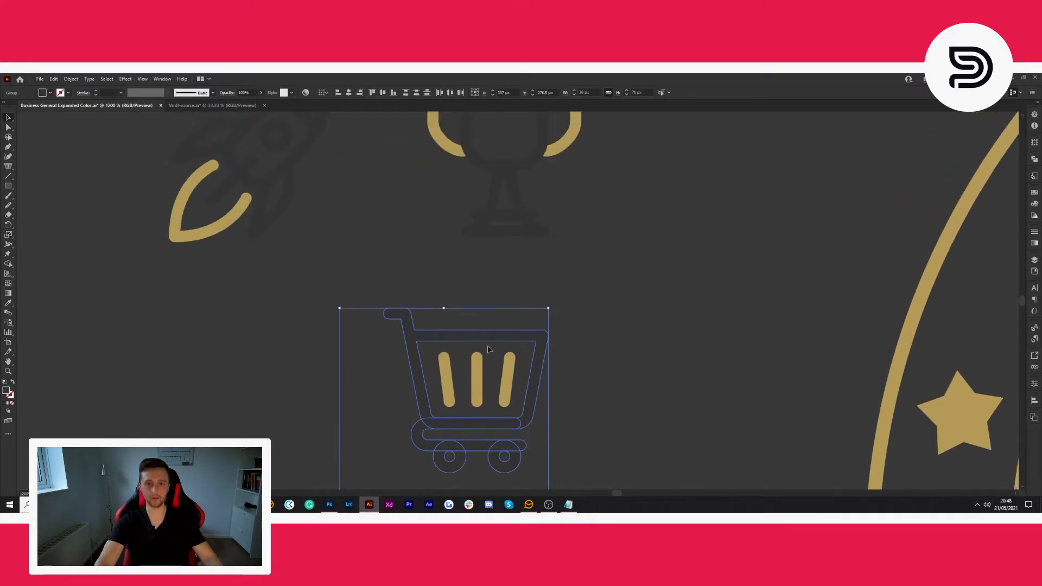
shift+click(502, 290)
shift+click(466, 195)
scroll(287, 235, up, 1)
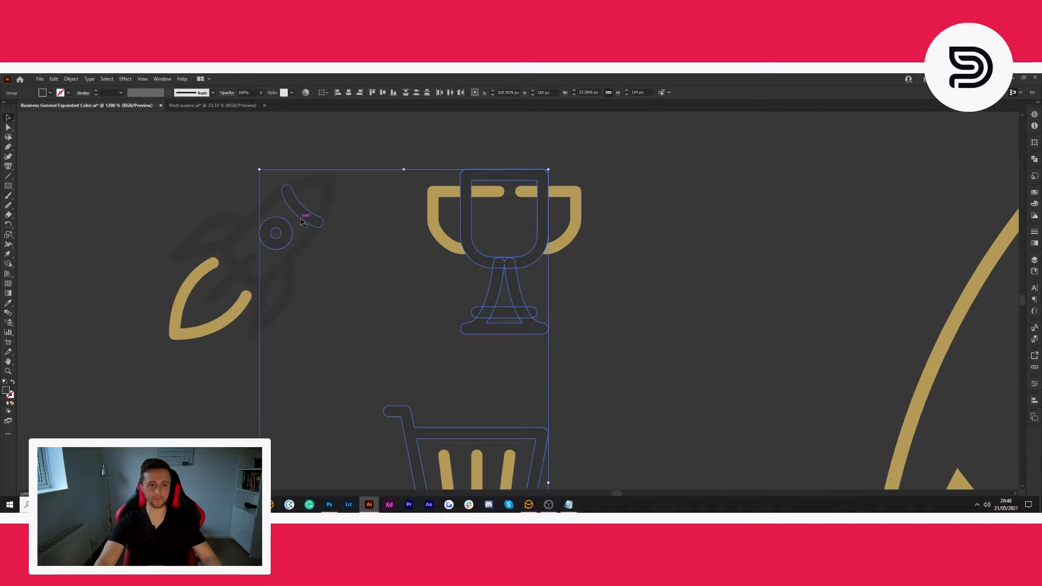
shift+click(282, 296)
shift+click(231, 279)
shift+click(240, 217)
scroll(386, 297, up, 4)
scroll(386, 297, up, 11)
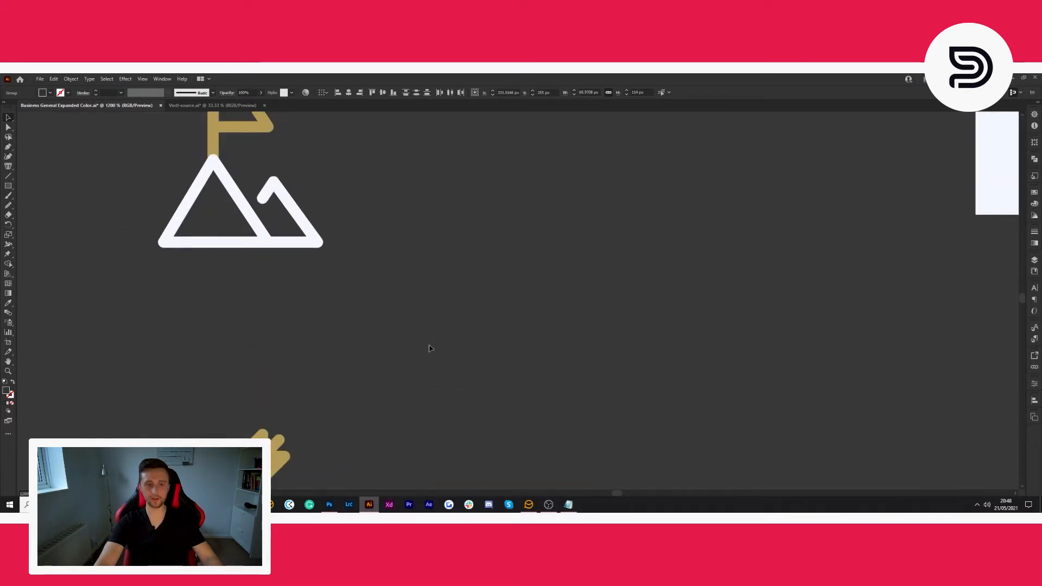
scroll(435, 342, down, 3)
shift+click(202, 367)
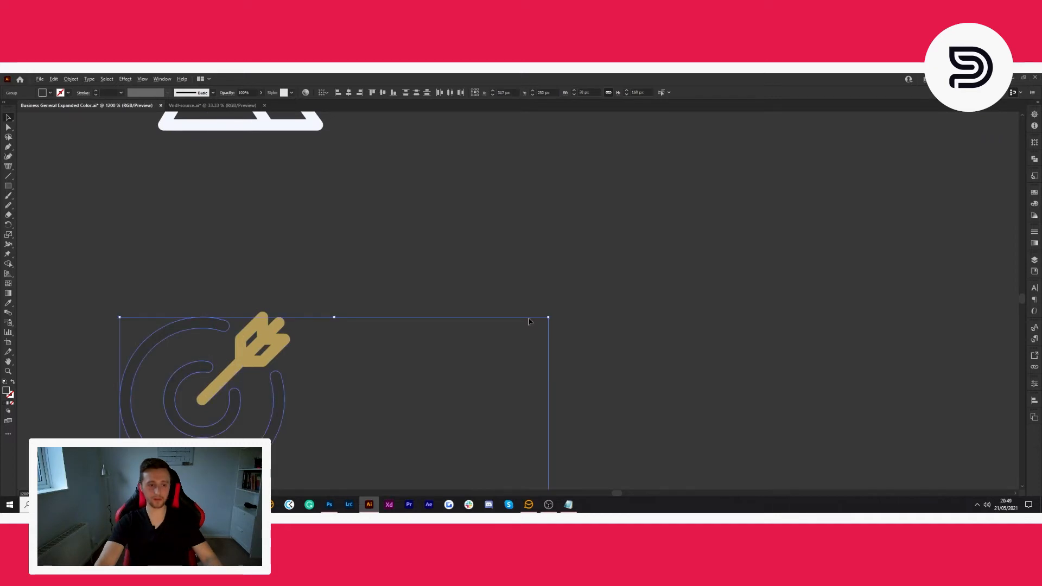
scroll(533, 320, down, 6)
scroll(240, 346, right, 2)
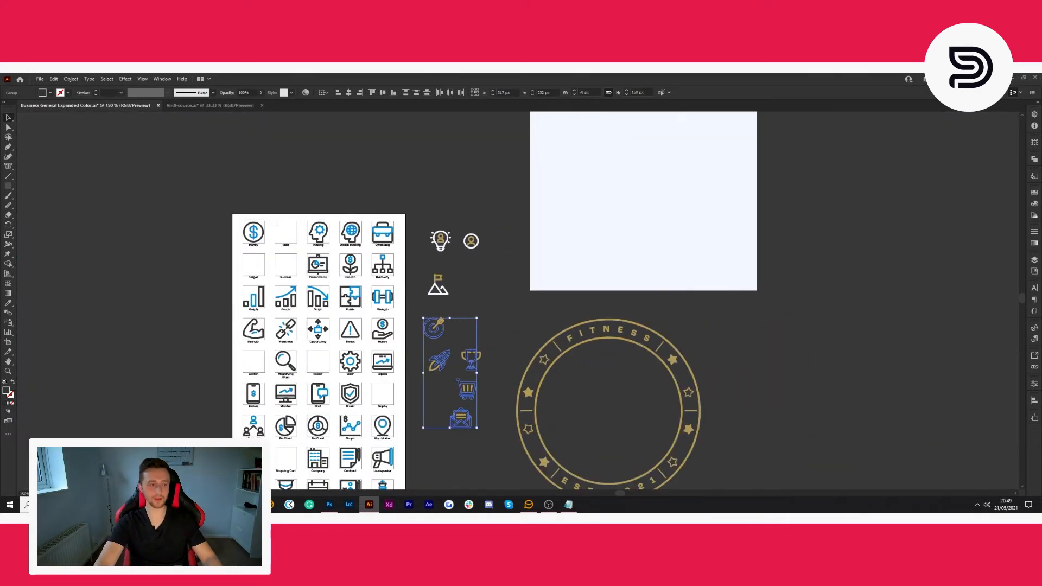
click(8, 304)
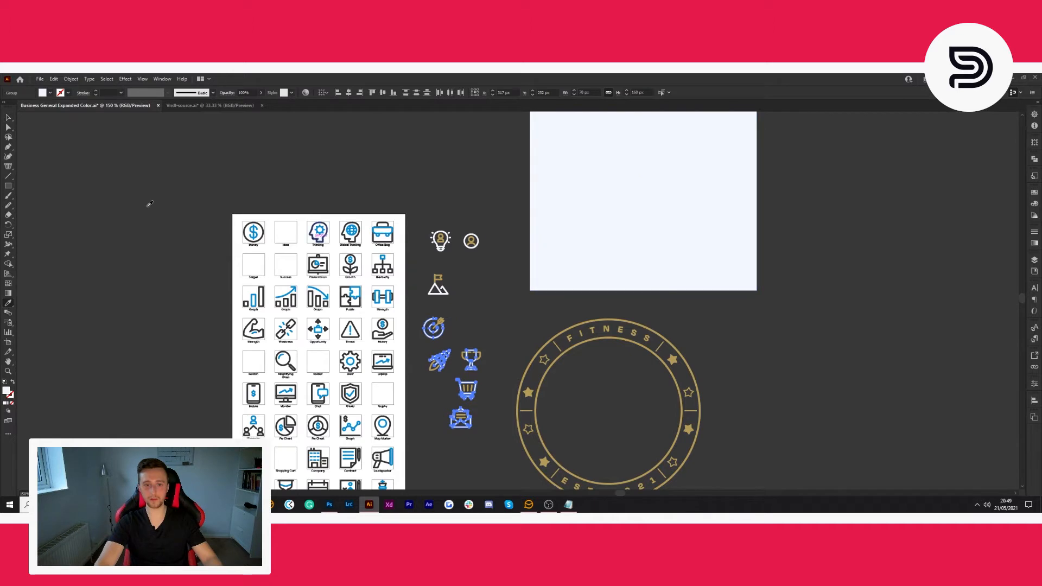
click(11, 121)
click(494, 288)
- Group the parts of the light bulb icon and of the circled person icon, each as its own group
scroll(493, 287, up, 2)
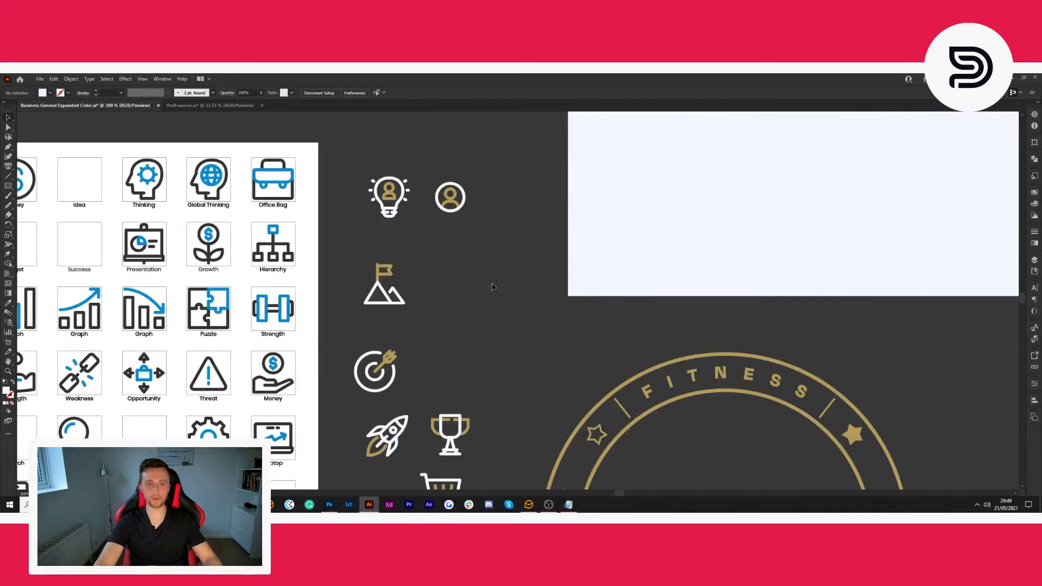
drag(408, 232, 414, 234)
key(ctrl+g)
click(482, 223)
drag(434, 179, 433, 172)
key(ctrl+g)
- Group the mountain with its flag and the target with its arrow as two separate icon groups
click(434, 270)
drag(438, 322, 439, 323)
key(ctrl+g)
click(429, 310)
scroll(413, 287, down, 2)
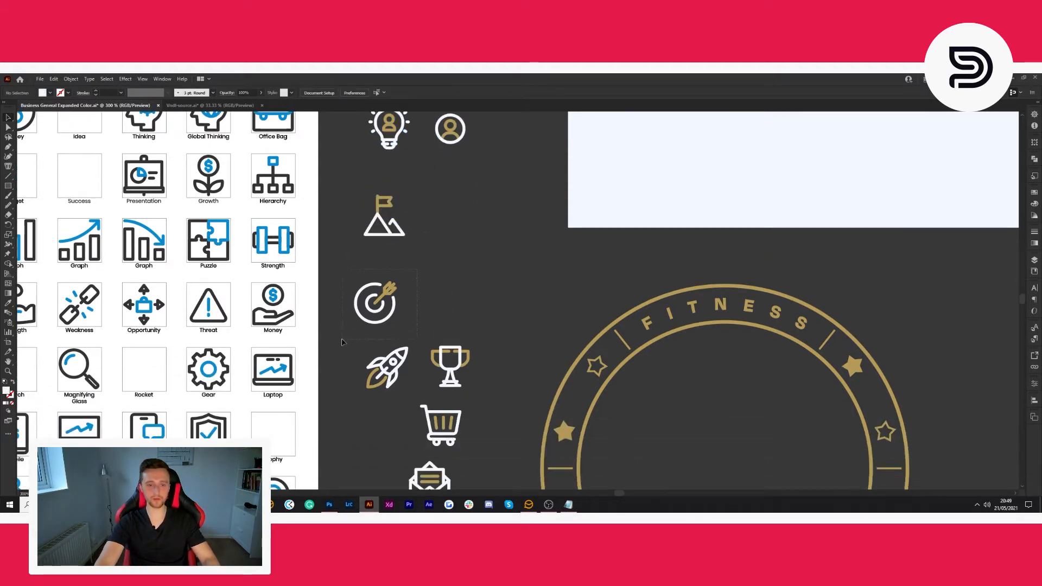
drag(341, 337, 343, 338)
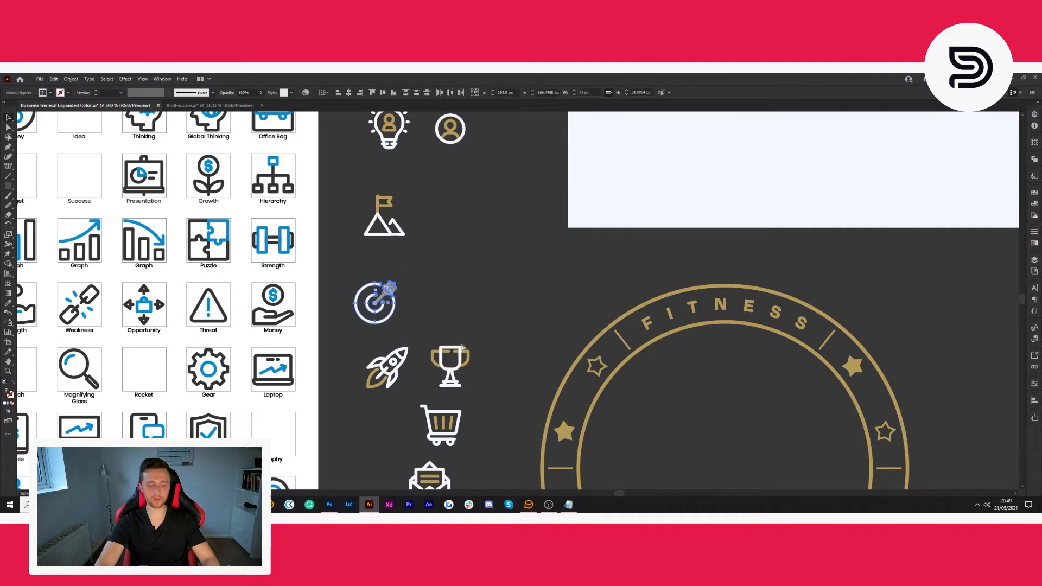
scroll(339, 335, down, 2)
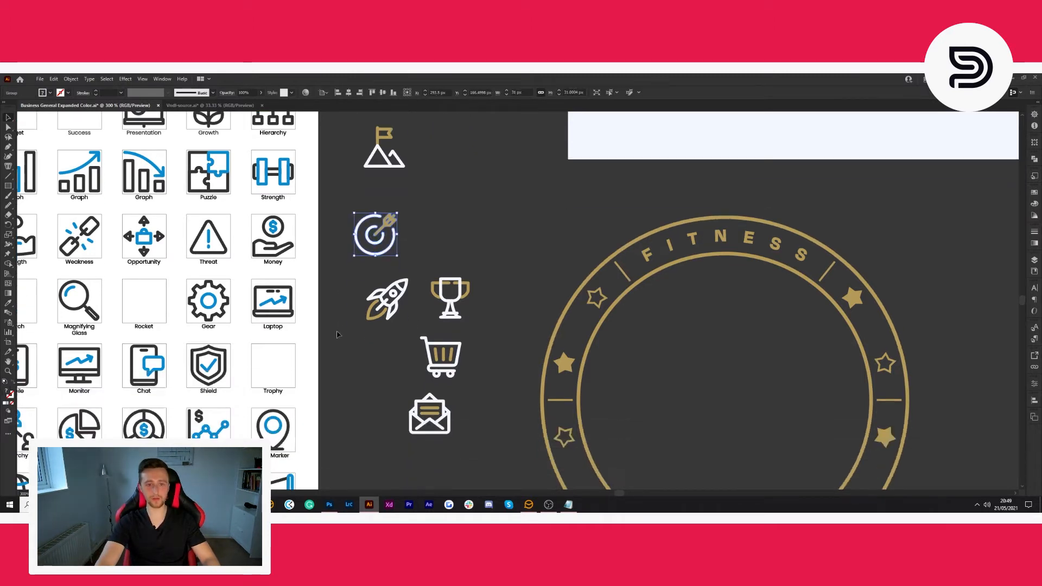
- Check the cart icon's grouping and review the finished icon set beside the circular badge
click(348, 340)
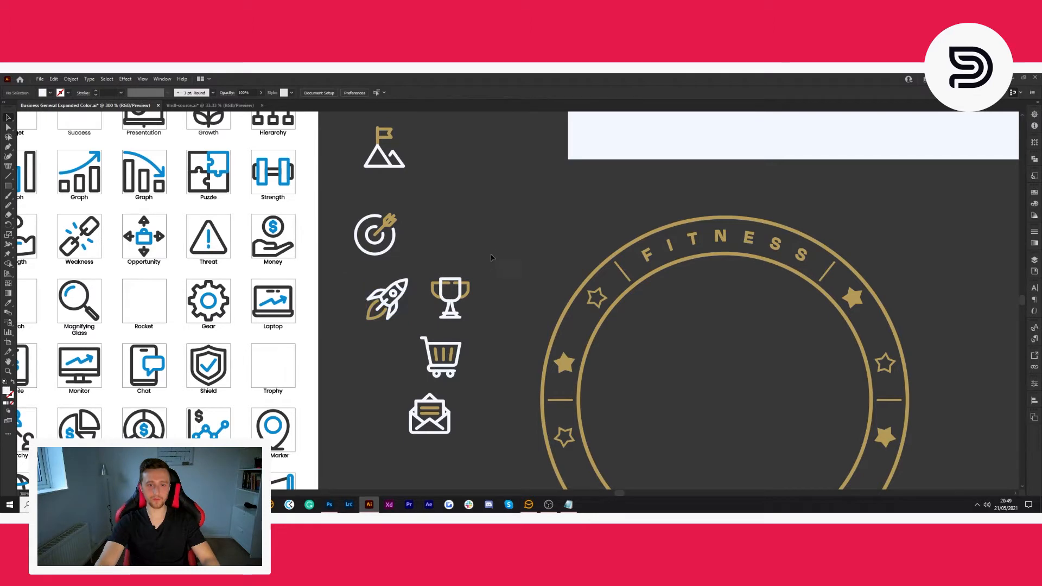
scroll(467, 303, down, 2)
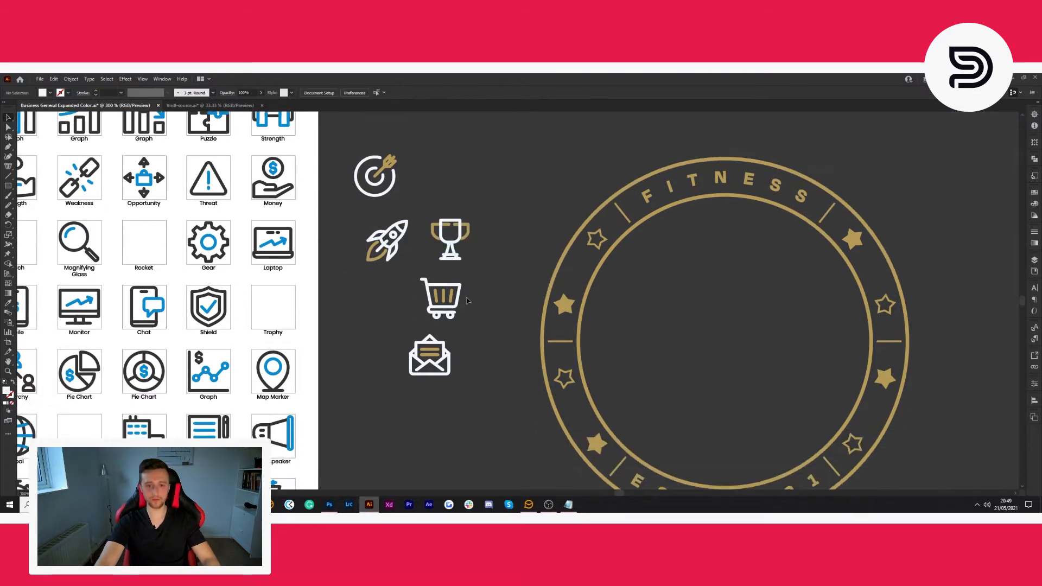
click(434, 309)
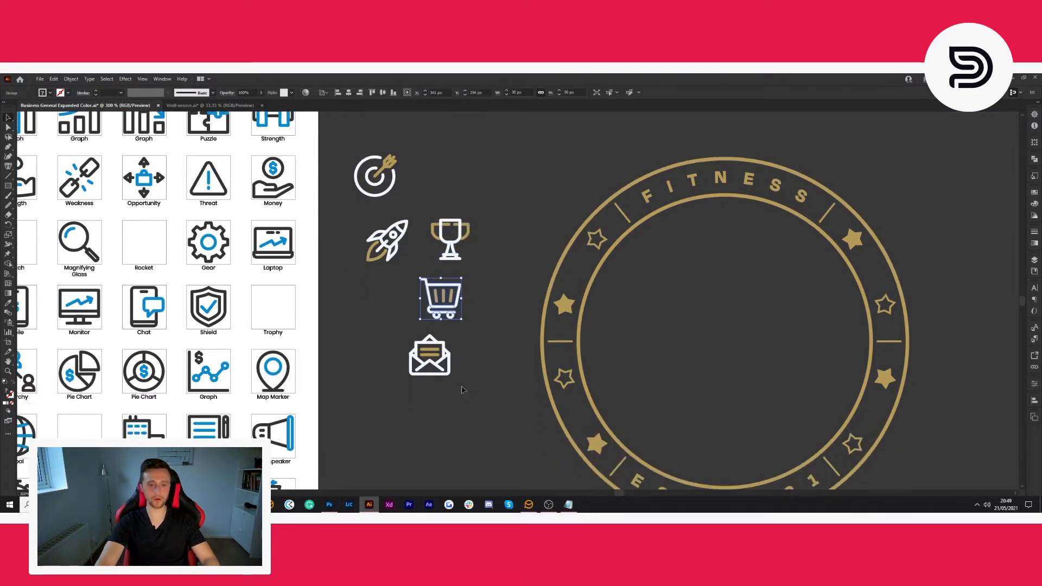
drag(401, 342, 403, 338)
click(482, 371)
scroll(487, 368, up, 2)
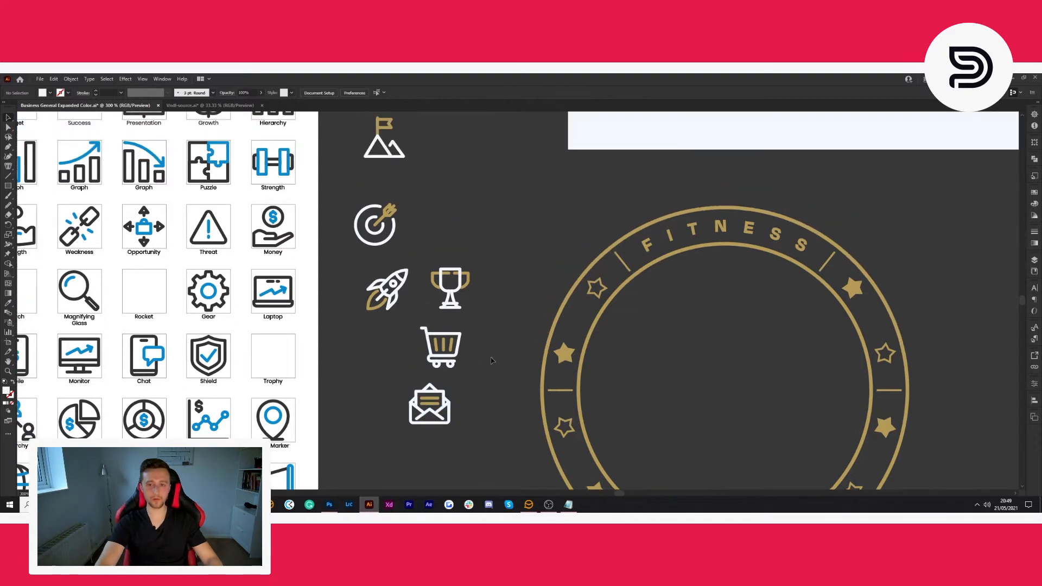
scroll(500, 333, down, 3)
scroll(622, 373, up, 2)
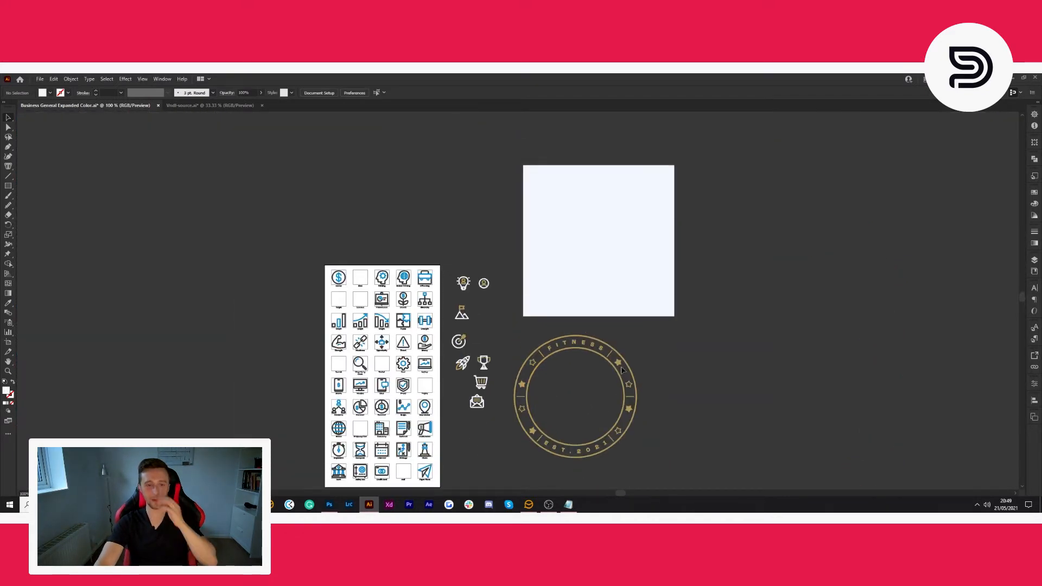
scroll(367, 338, right, 2)
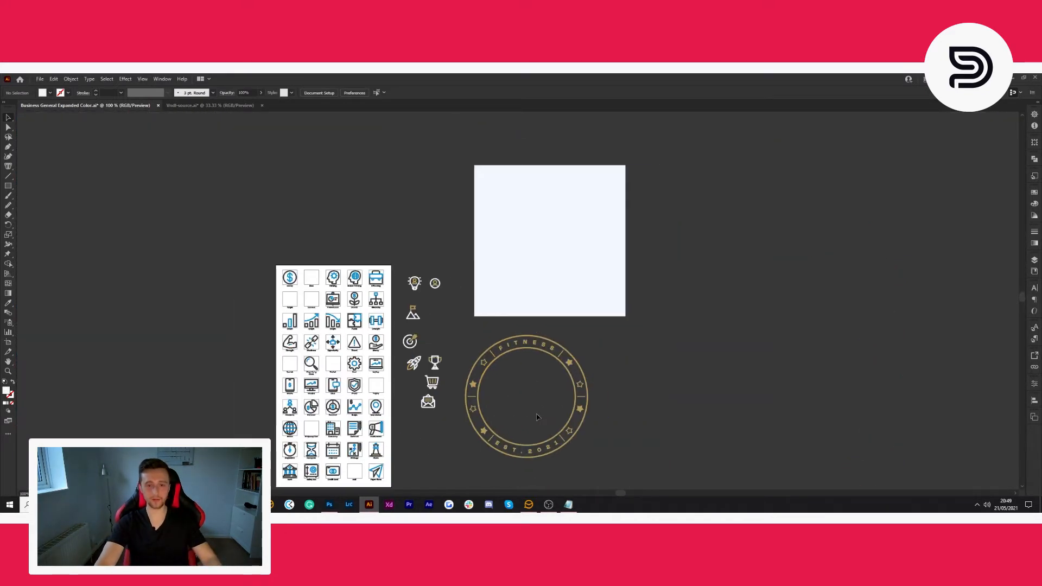
scroll(368, 337, down, 1)
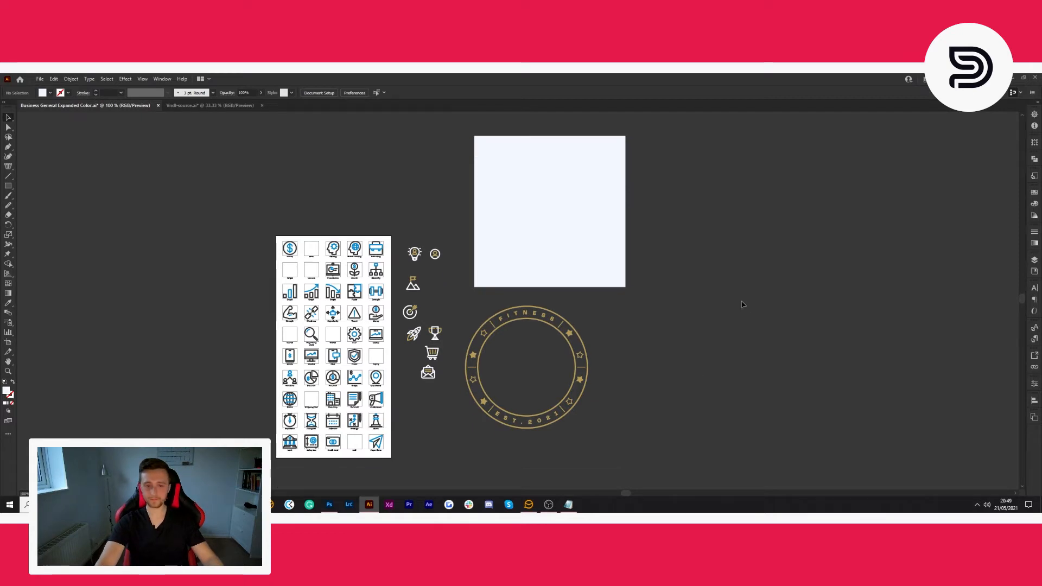
- Look up the fill colour of the gold badge's black background in the Vndl-source document and return to the icons document
click(214, 108)
click(452, 230)
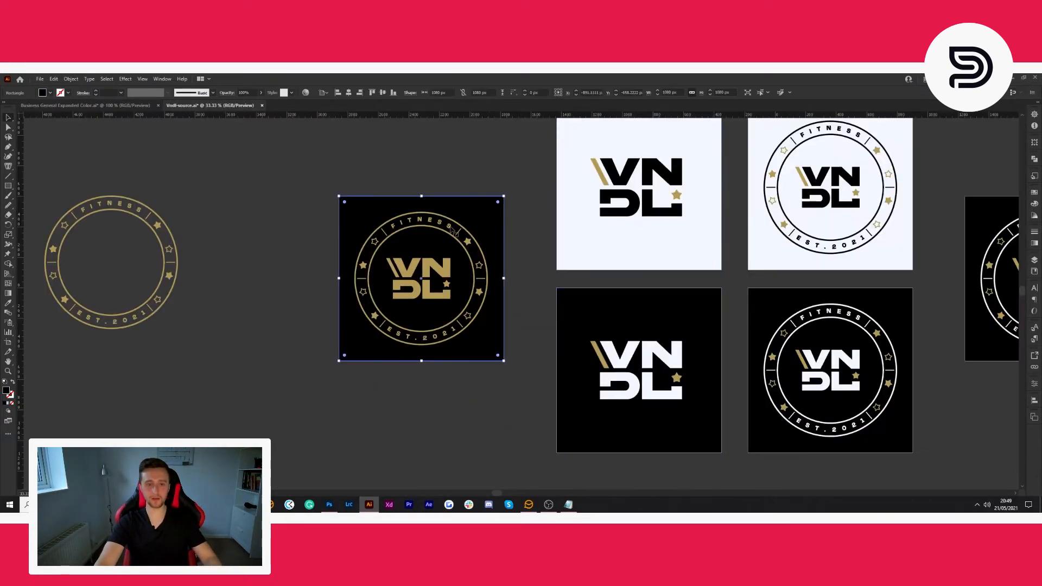
double_click(6, 393)
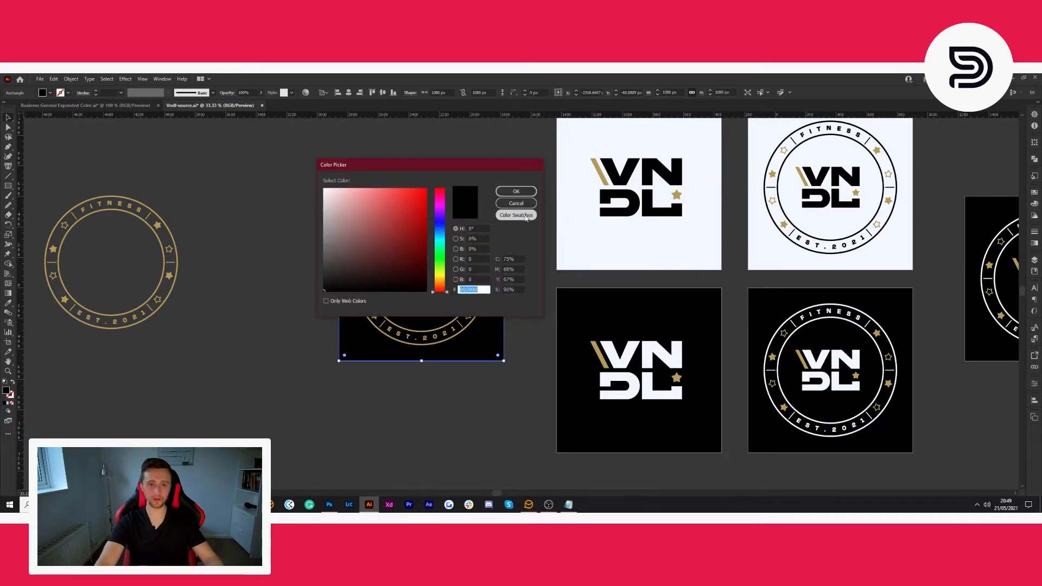
click(516, 204)
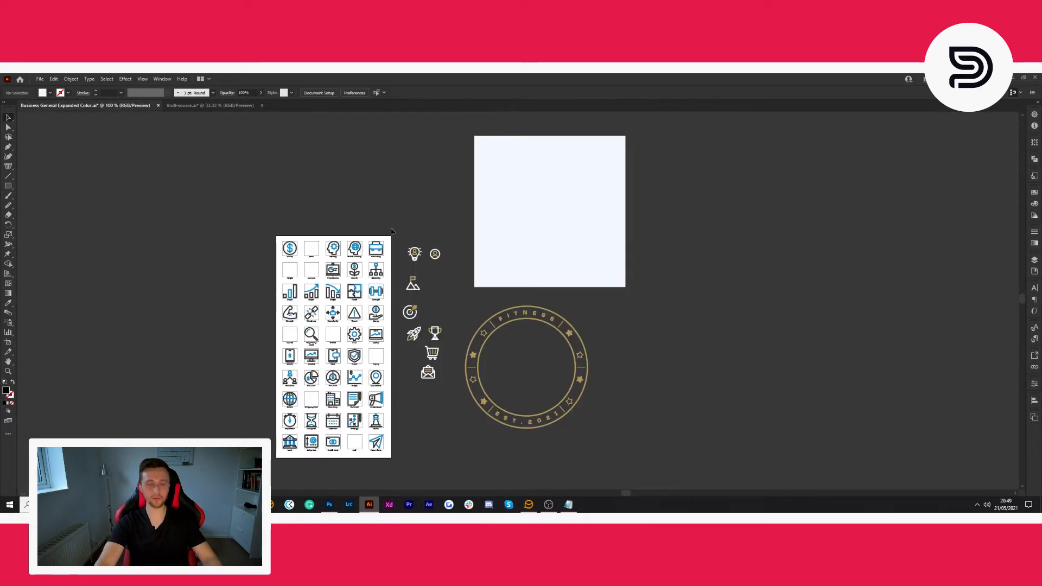
scroll(601, 363, up, 3)
scroll(599, 365, down, 1)
scroll(594, 369, down, 2)
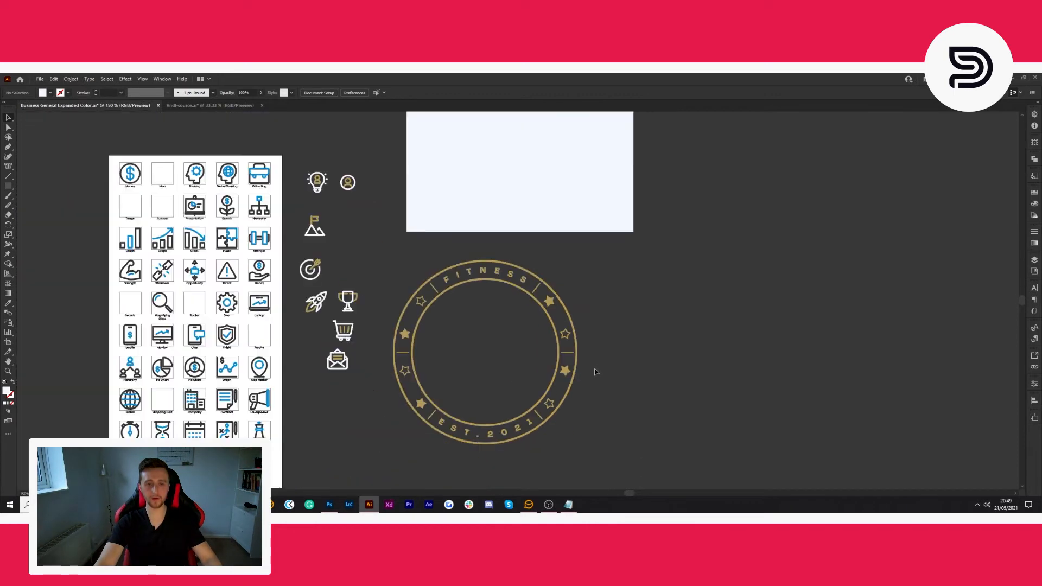
scroll(366, 379, up, 1)
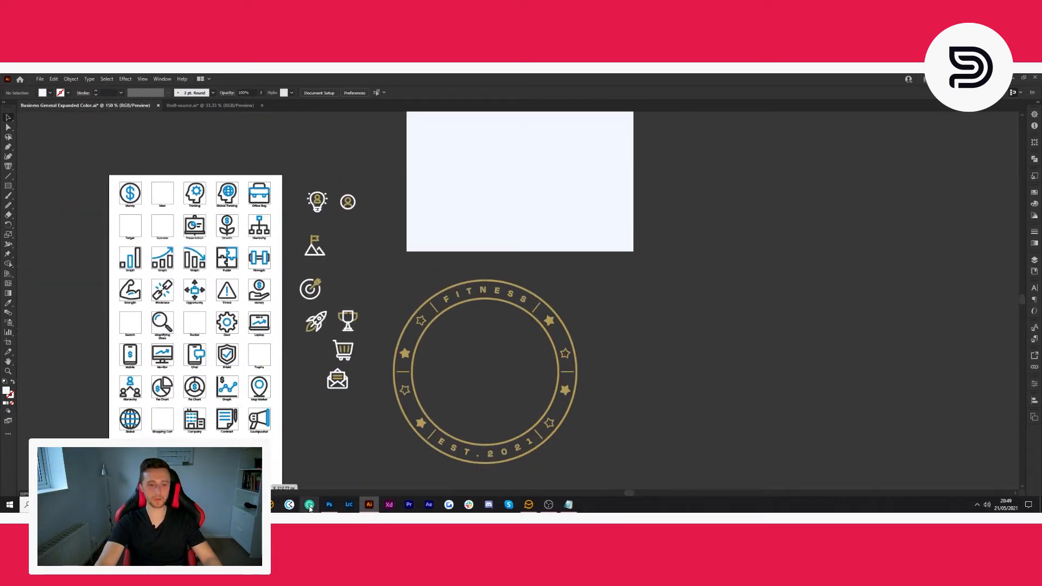
- Switch to Photoshop and create a new document 1080 px wide and 1920 px high at 72 pixels/inch
click(329, 505)
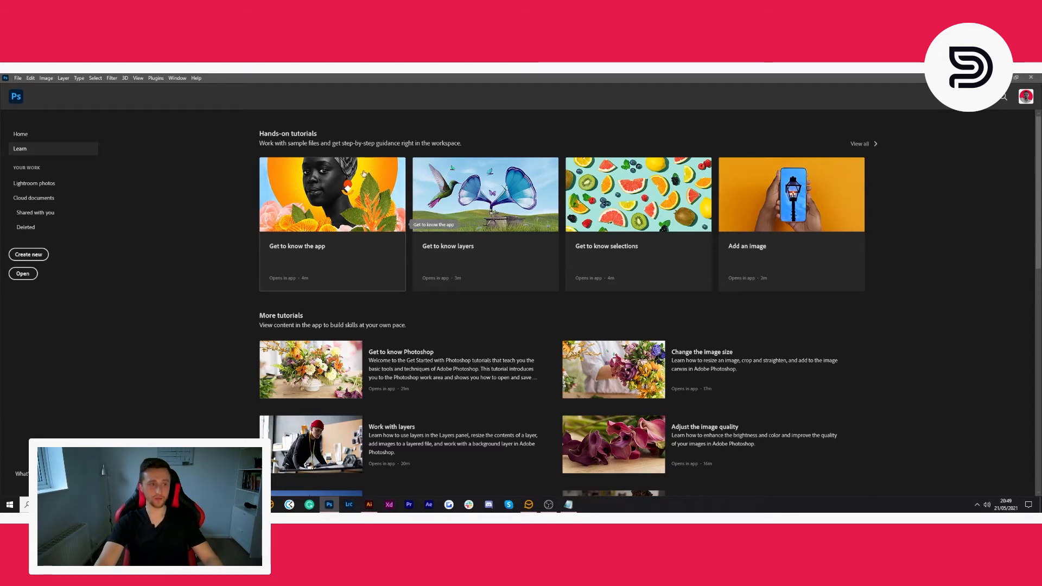
click(18, 78)
click(25, 87)
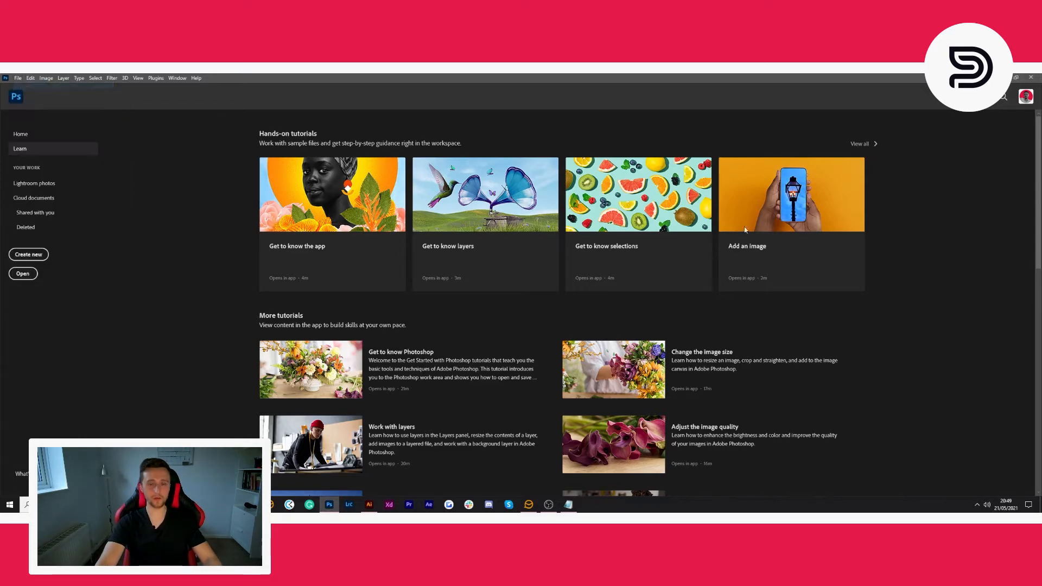
click(432, 179)
text(1080)
key(Tab)
text(1920)
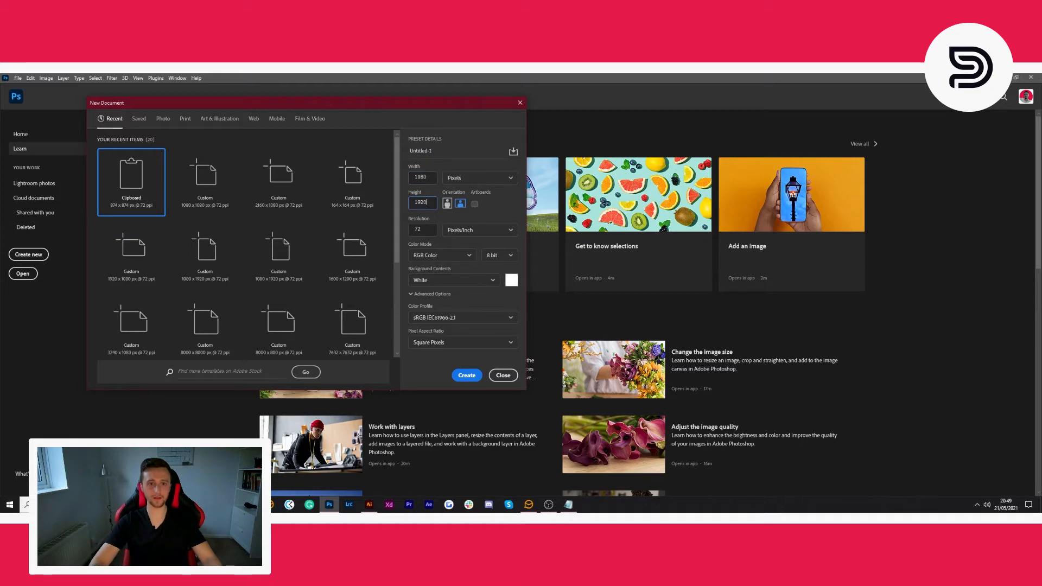
click(467, 375)
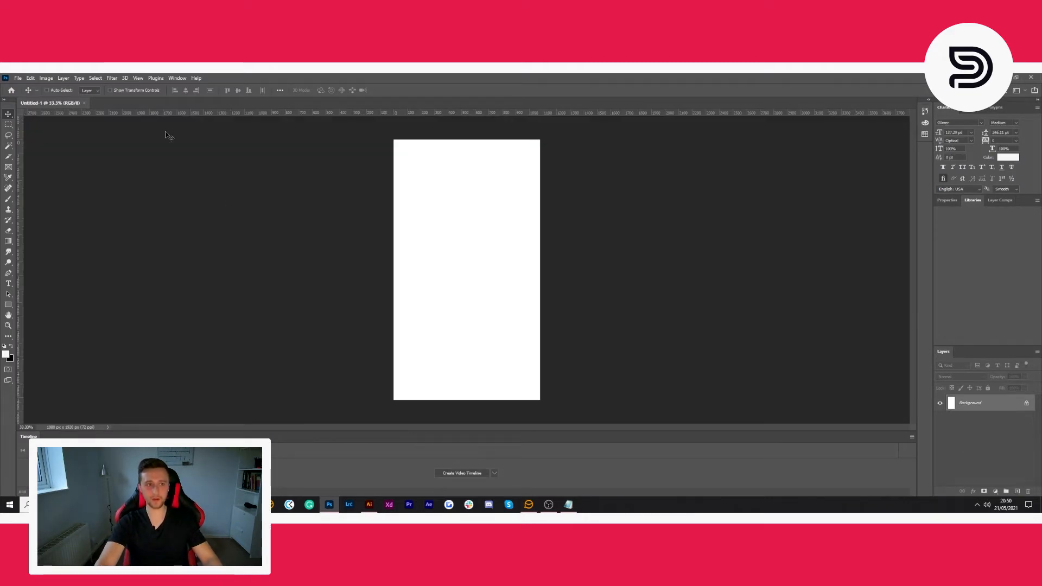
- Hide the timeline and unlock the white Background layer
click(177, 78)
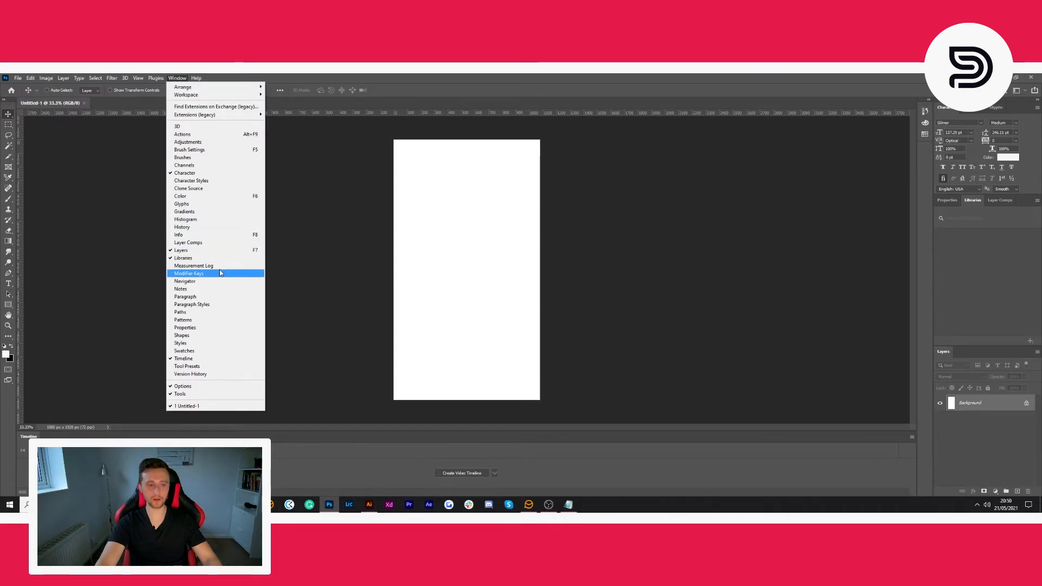
click(195, 360)
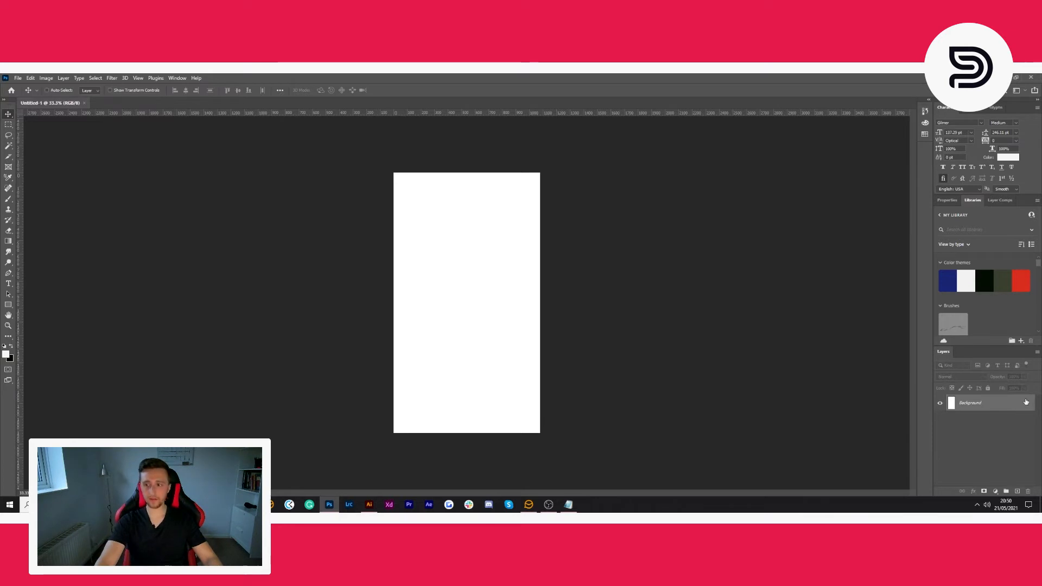
click(1026, 404)
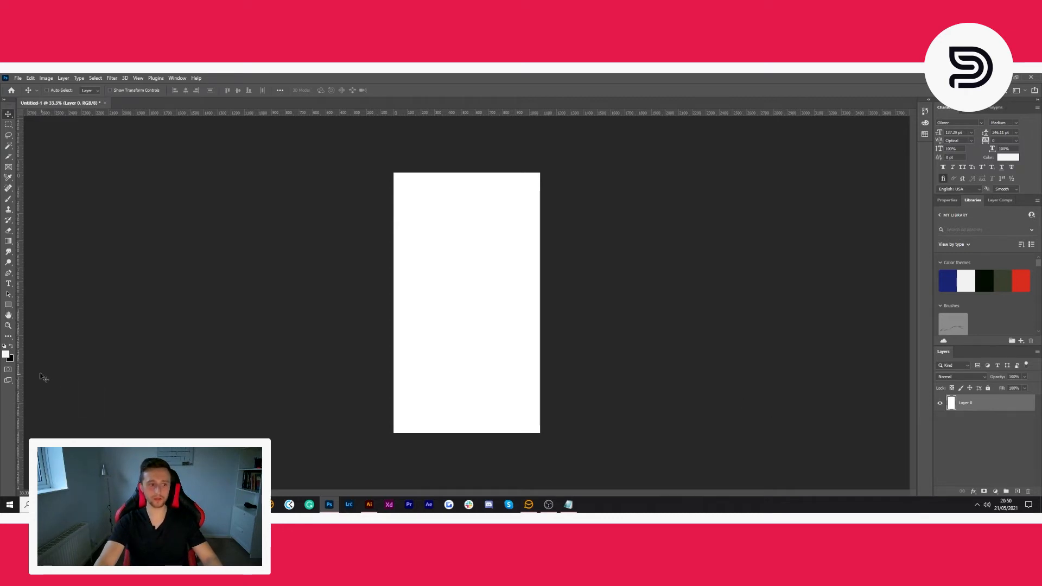
- Set the background colour to black (000000) and fill the unlocked layer with it
click(6, 349)
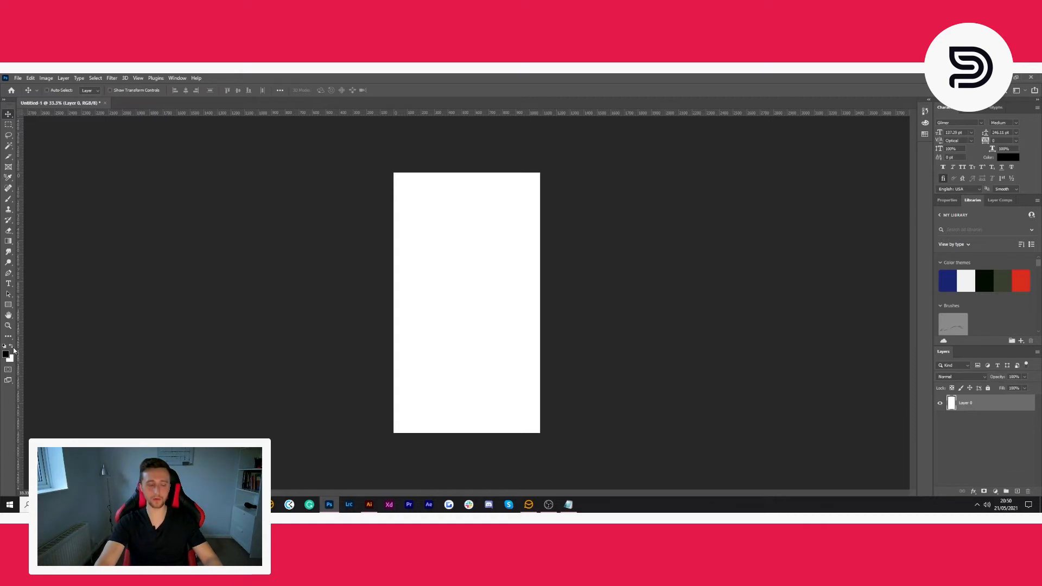
click(11, 348)
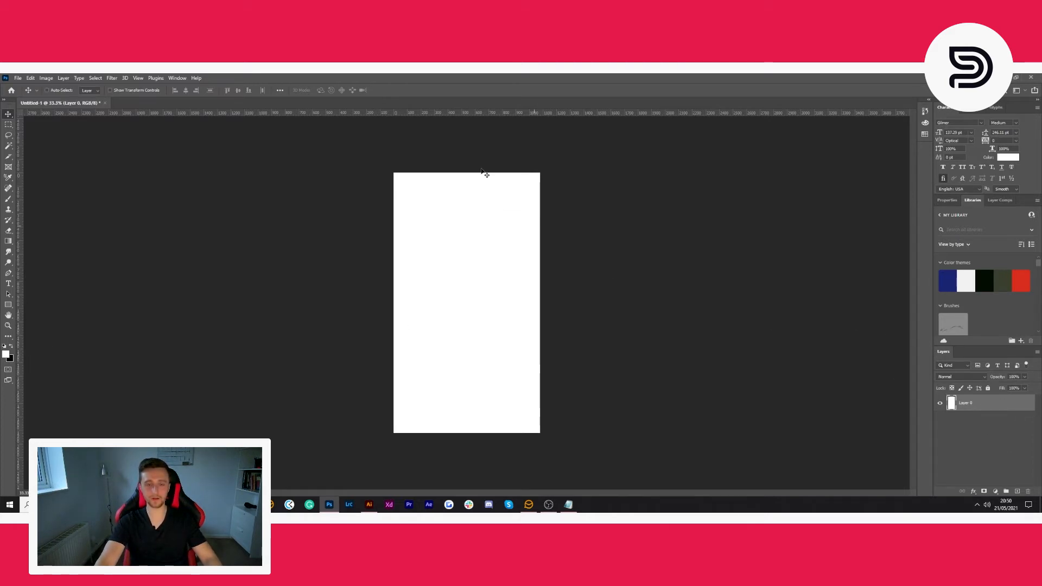
click(12, 360)
drag(509, 228, 446, 299)
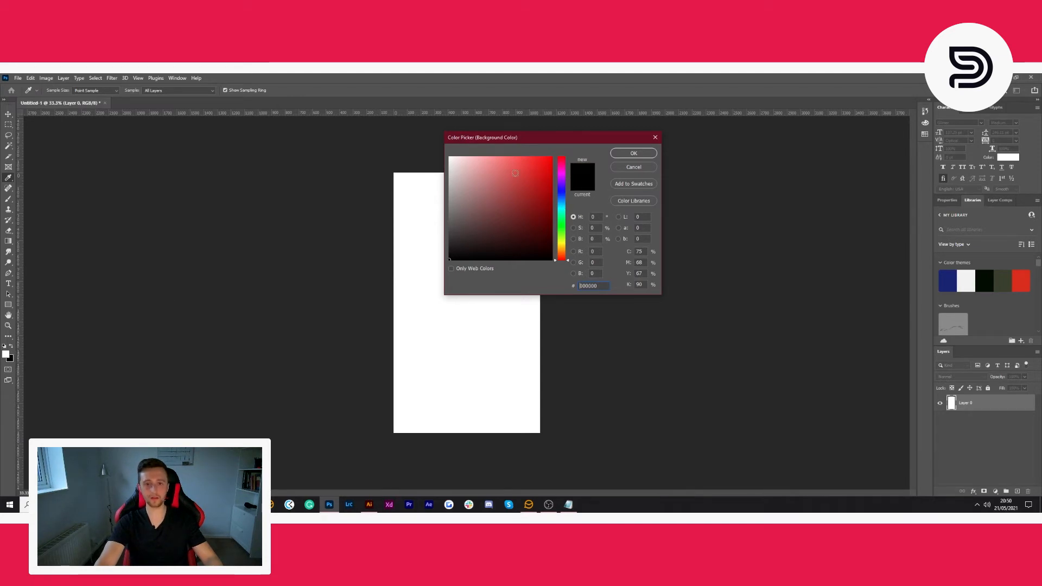
click(633, 153)
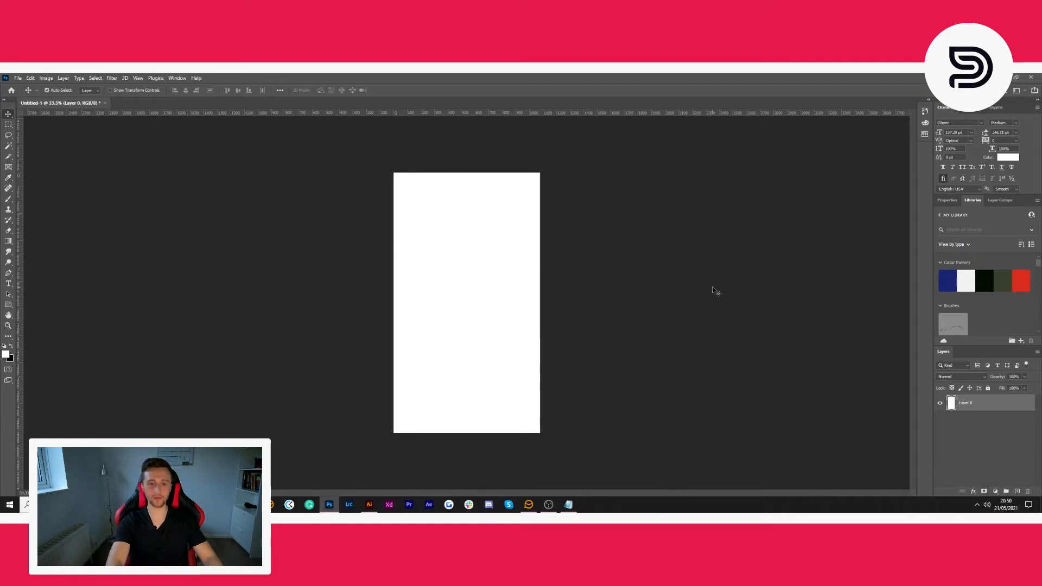
key(ctrl+BackSpace)
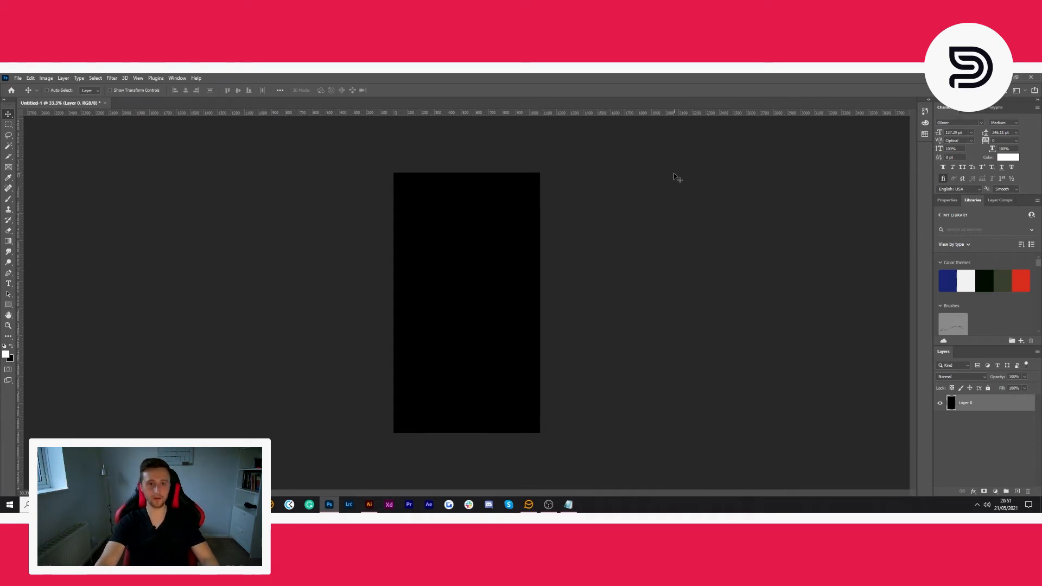
- With rulers shown, place a horizontal and a vertical guide through the canvas centre, using the layer's transform handles for alignment
key(ctrl+r)
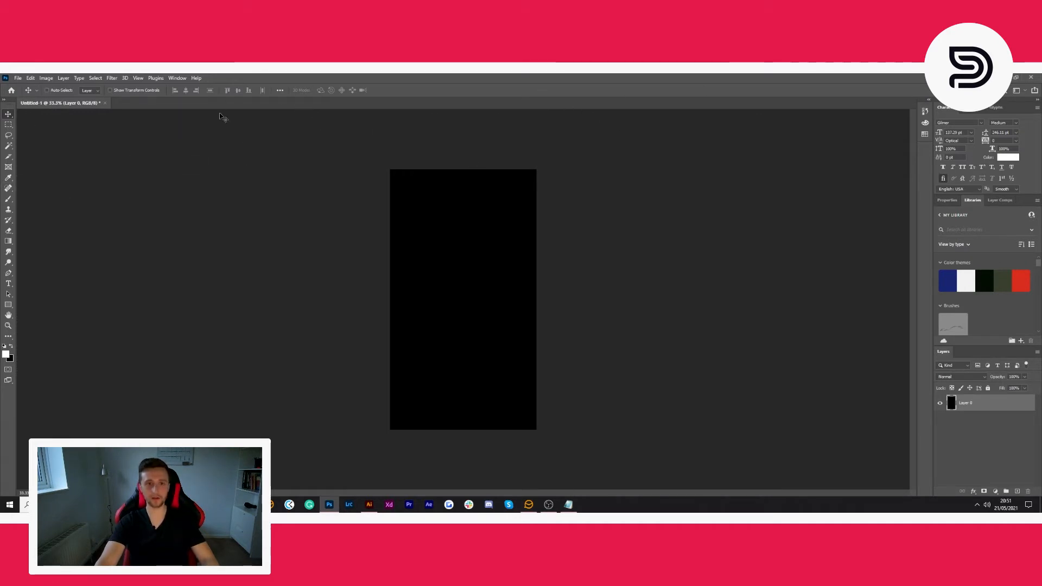
key(ctrl+r)
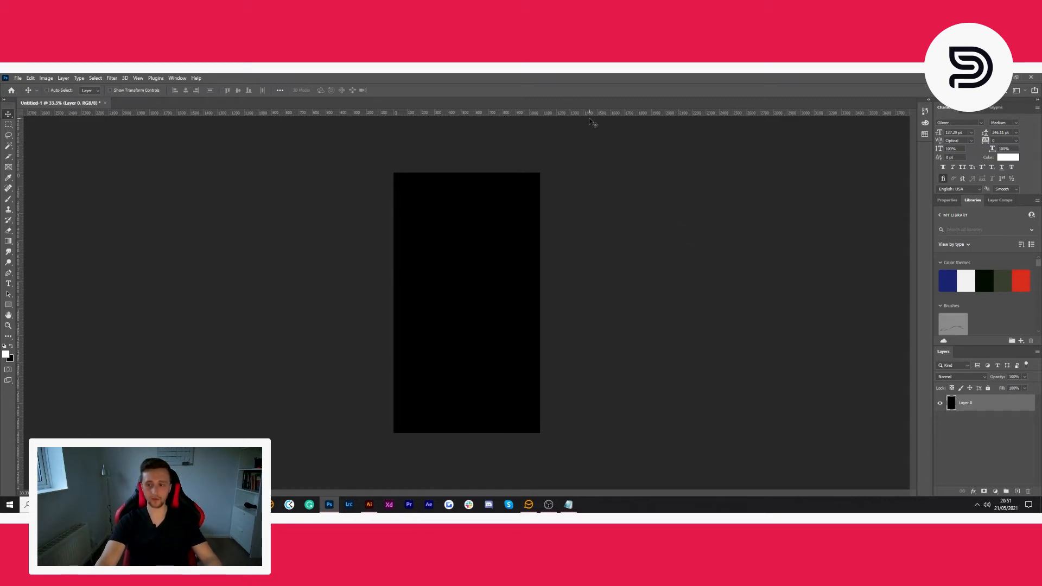
key(ctrl+t)
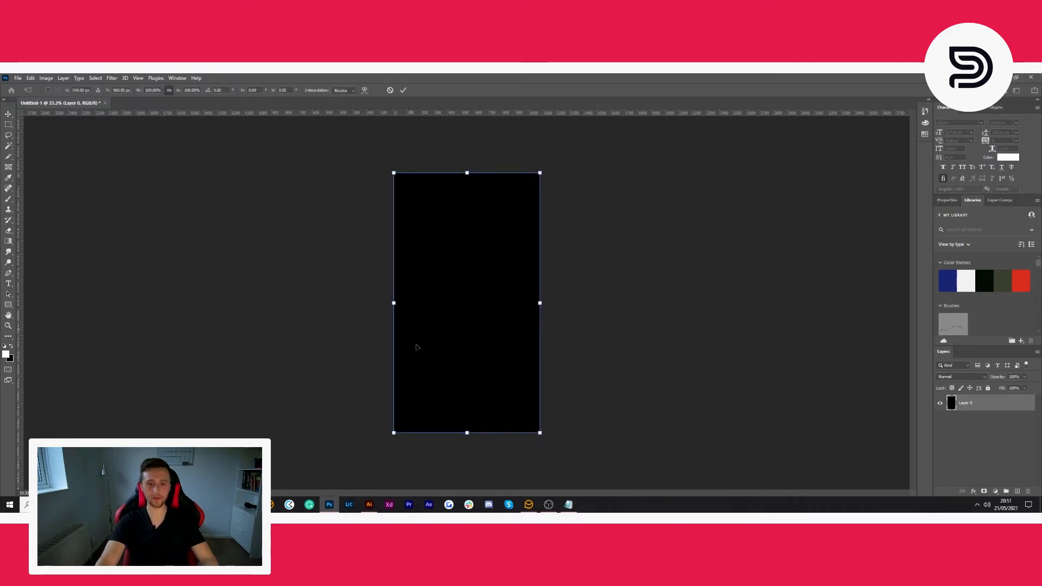
drag(554, 116, 570, 302)
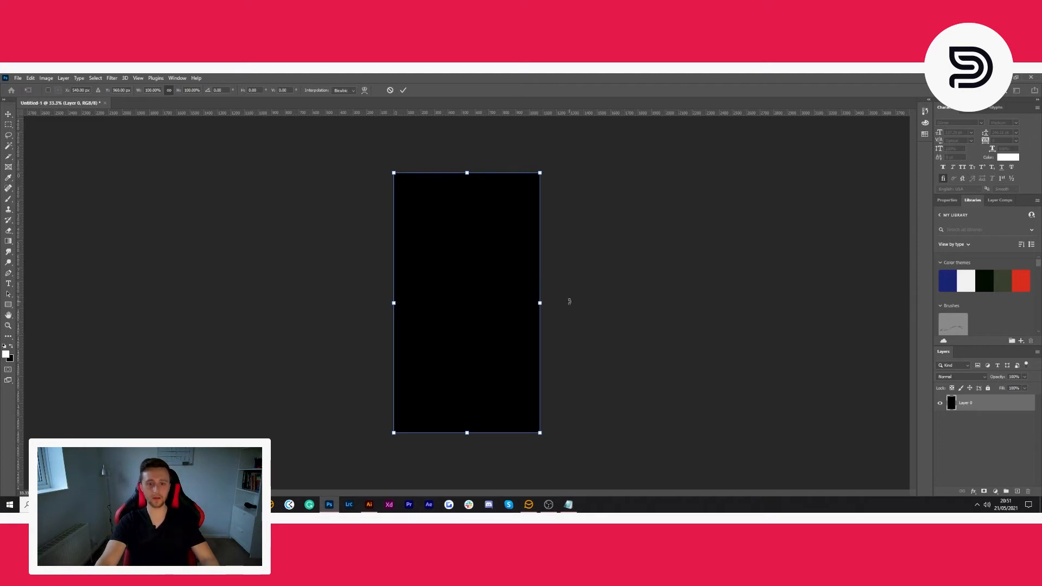
drag(19, 144, 467, 172)
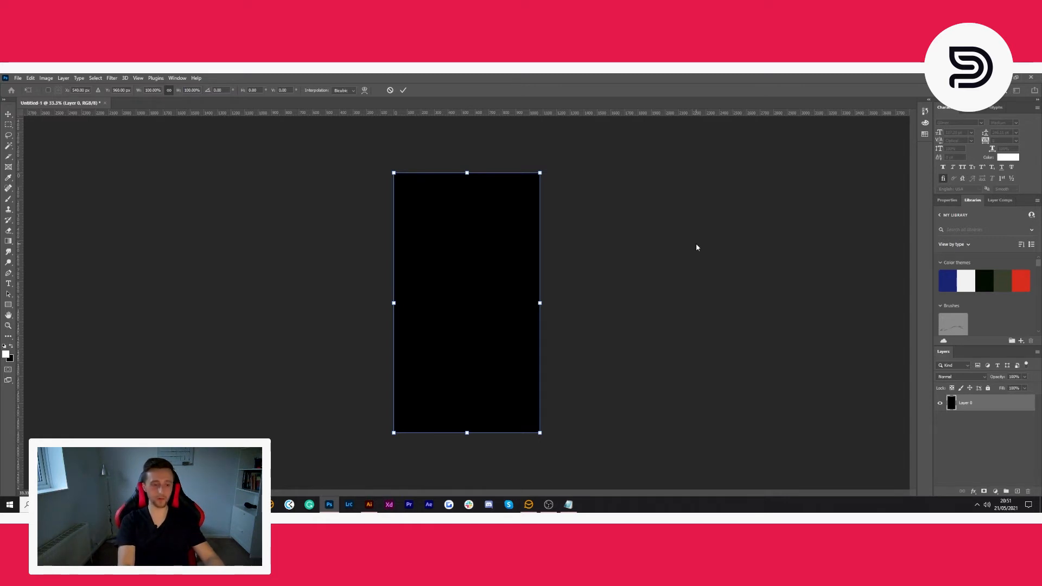
key(ctrl+semicolon)
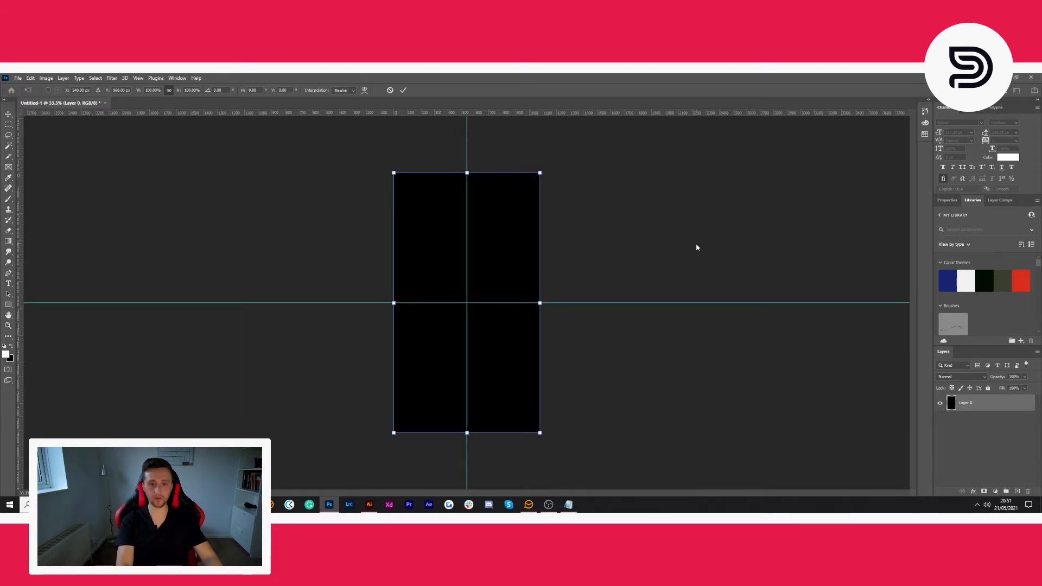
key(Return)
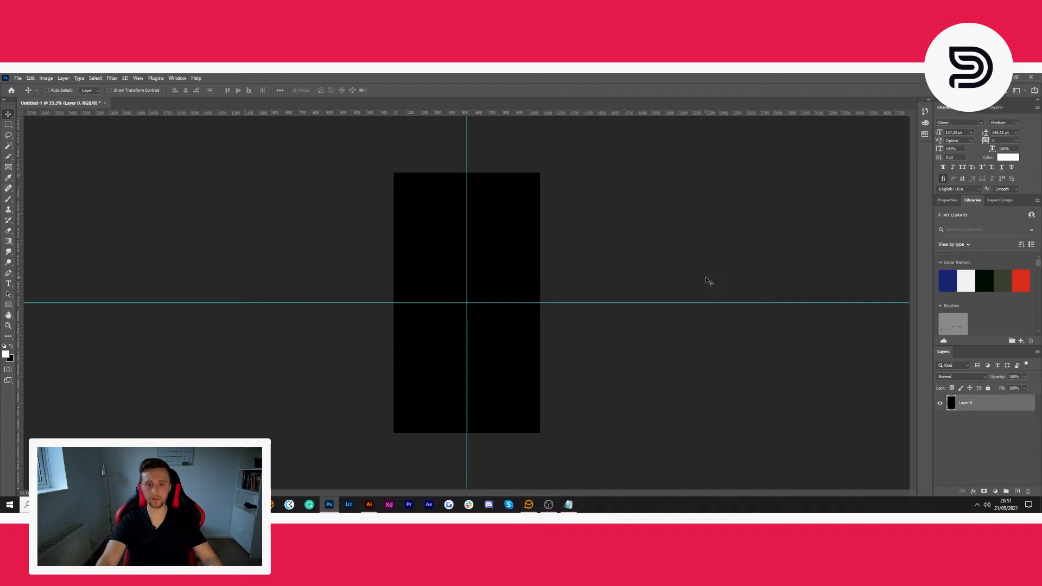
- Add vertical guides along the left and right edges of the black canvas, aligned to the layer's transform box
key(ctrl+t)
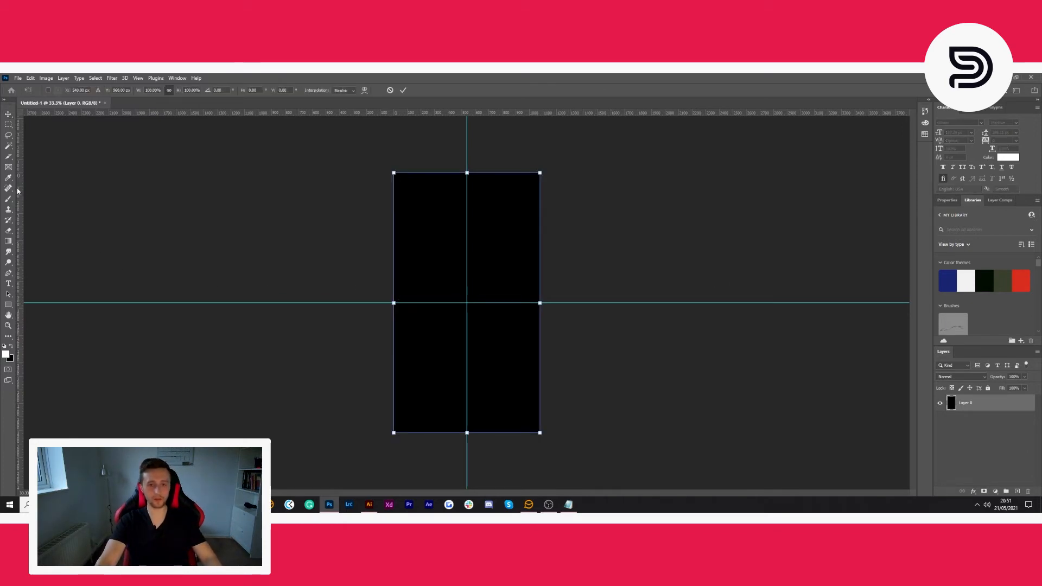
drag(20, 194, 393, 226)
drag(22, 164, 540, 188)
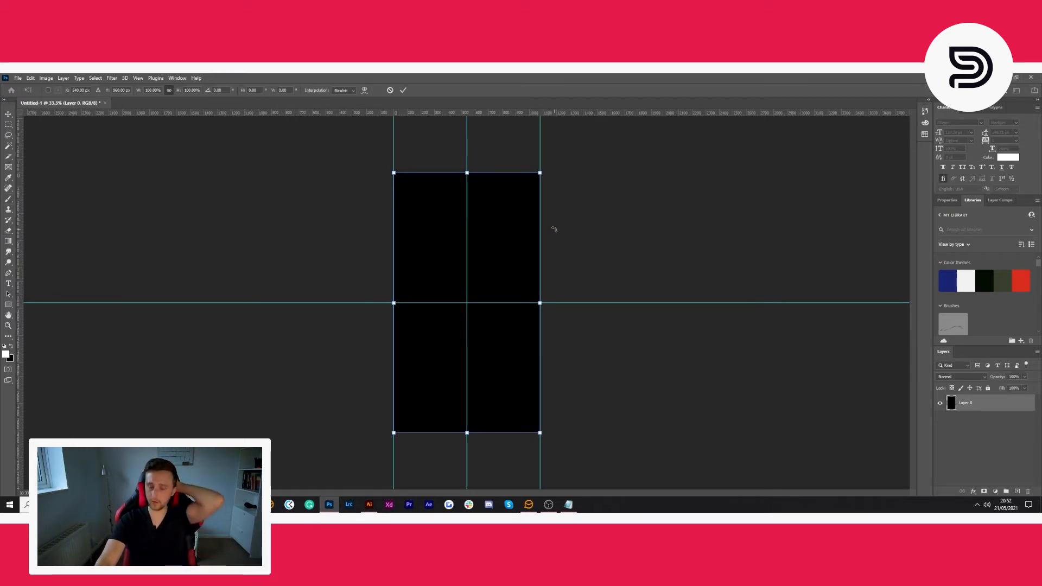
key(Return)
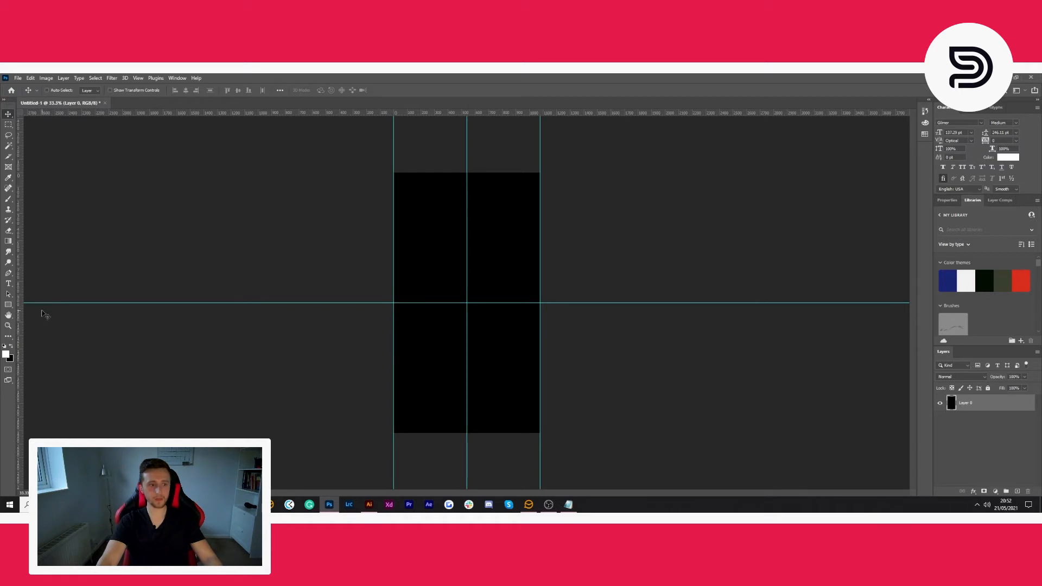
- Draw a white circle about 930 px in diameter with the Ellipse tool, centred on the intersection of the centre guides
click(9, 305)
right_click(10, 307)
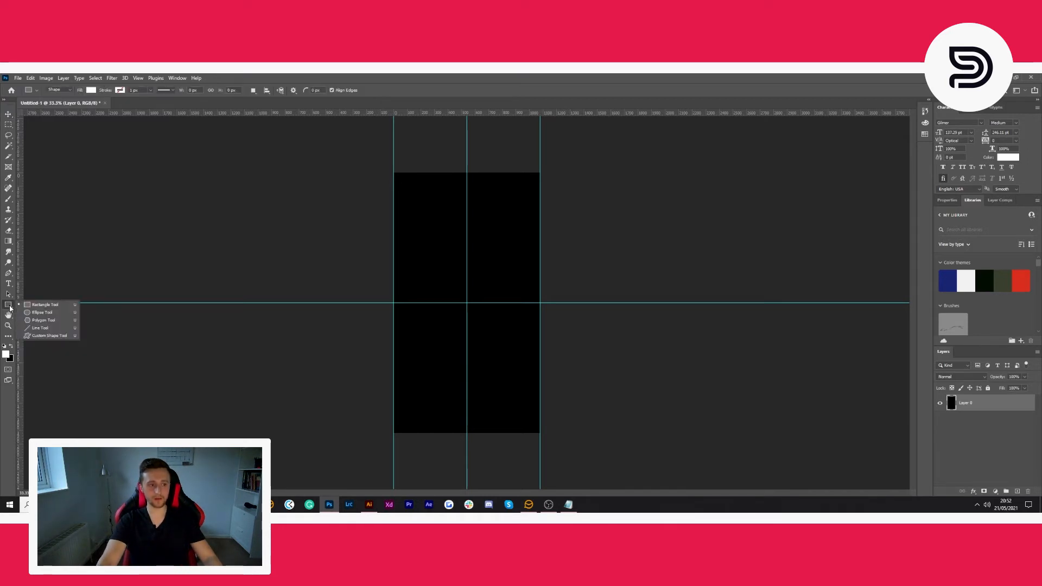
click(59, 314)
click(96, 93)
click(95, 93)
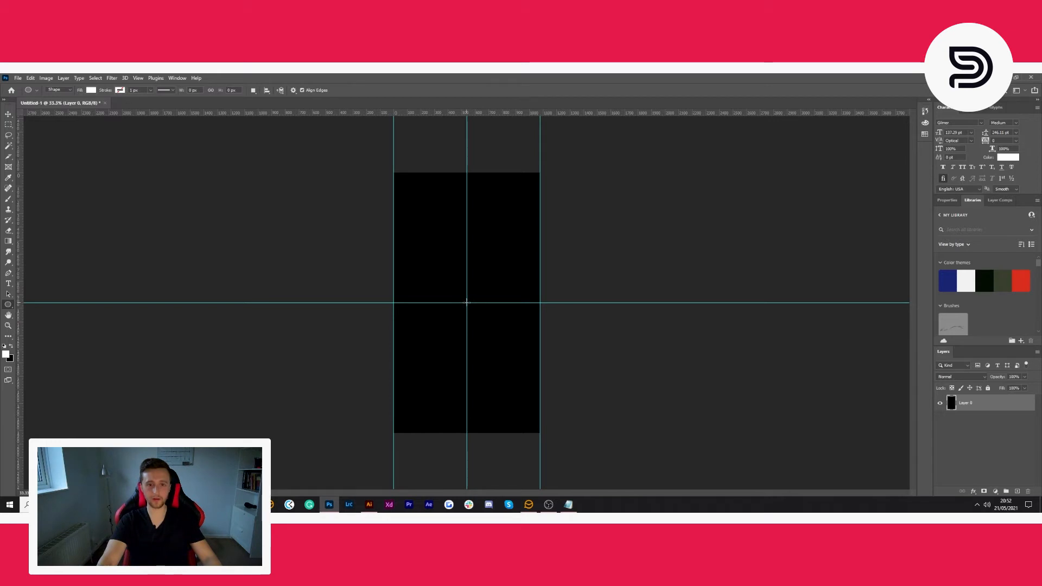
drag(466, 302, 535, 367)
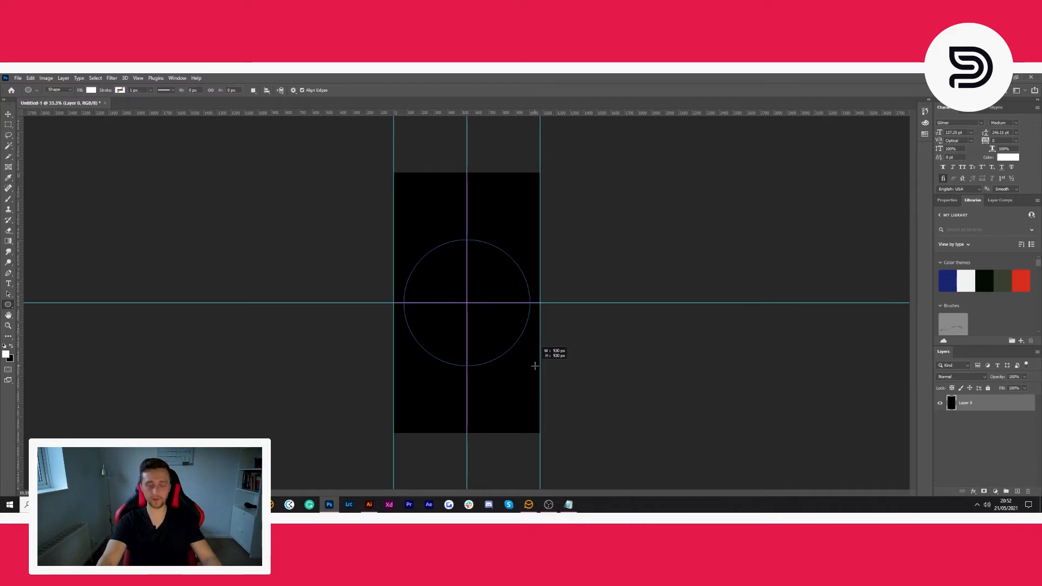
drag(534, 367, 534, 366)
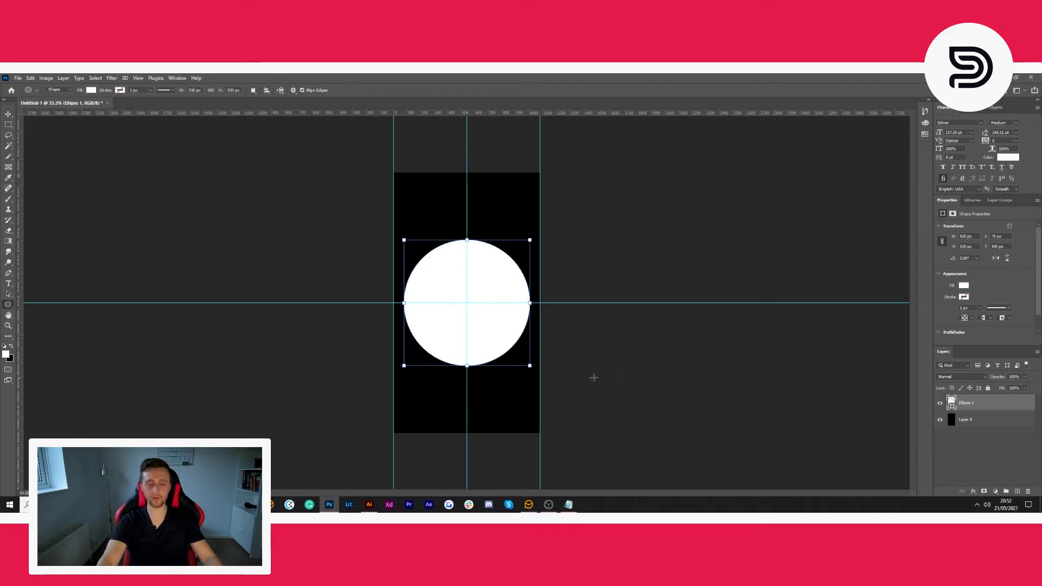
- Scale the white circle from its centre until it reaches both side guides, filling the canvas width
click(8, 114)
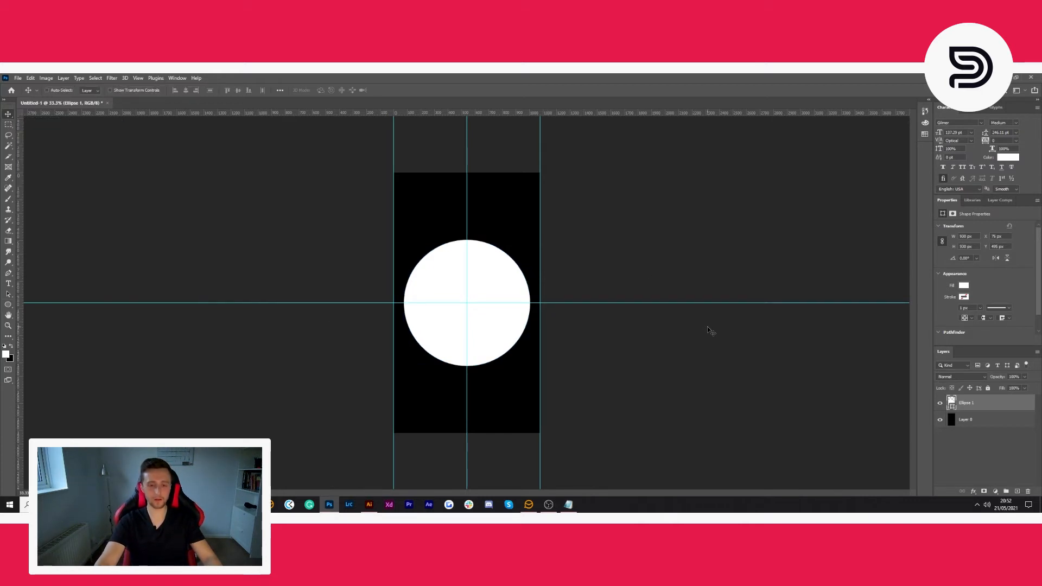
key(ctrl+t)
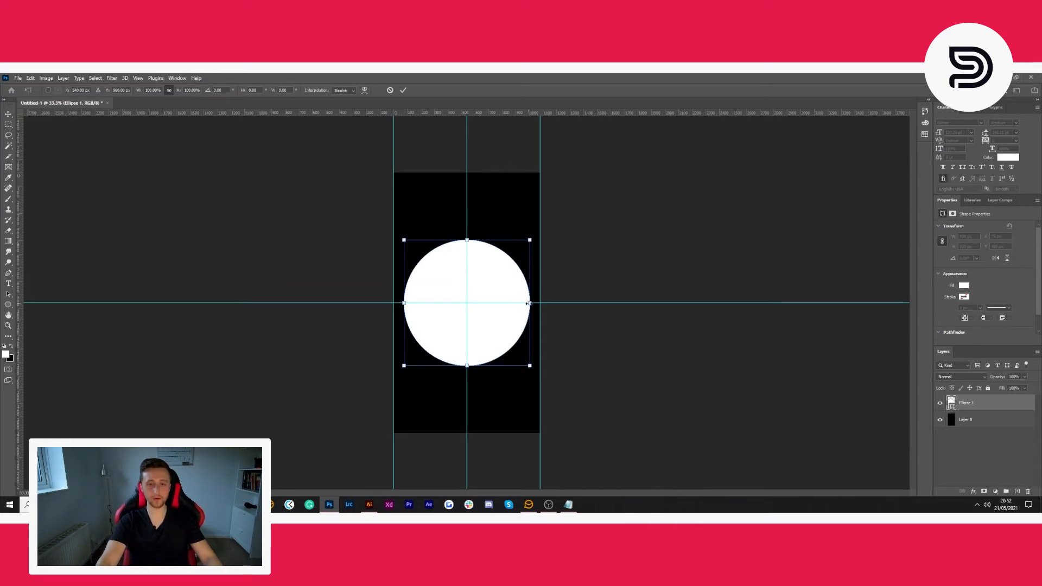
drag(530, 304, 540, 302)
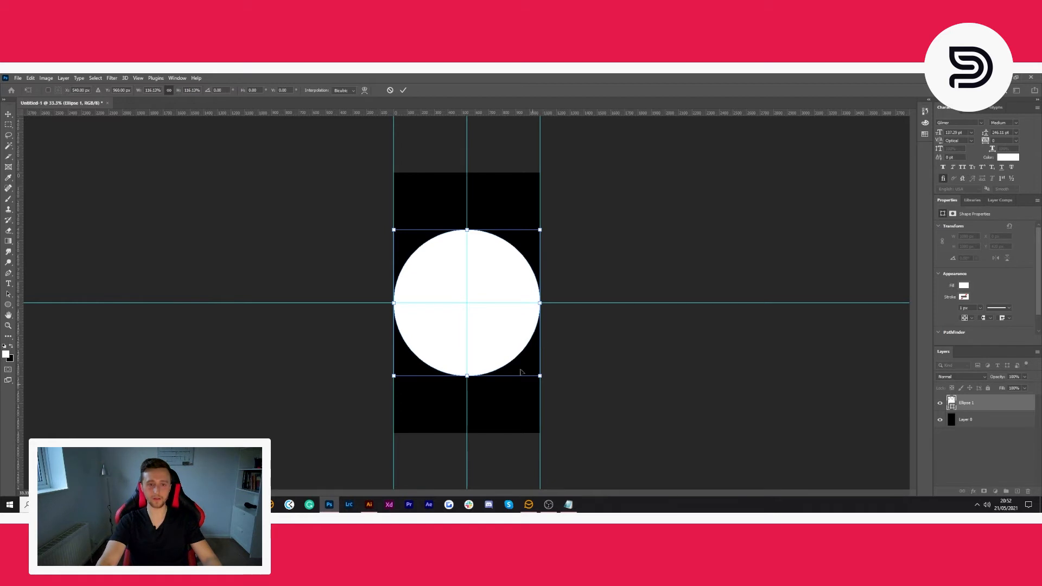
key(Return)
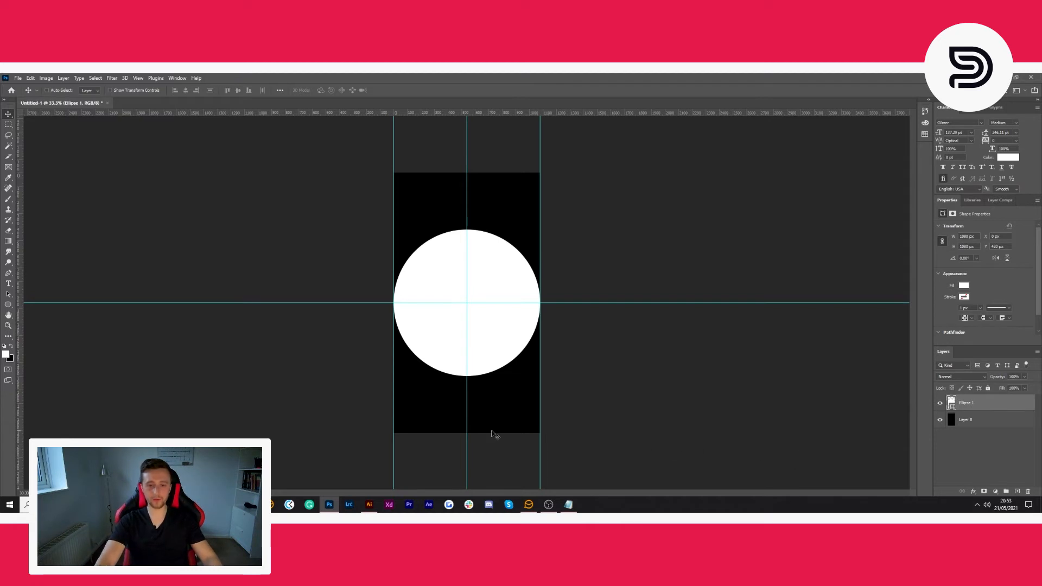
- Copy the gold FITNESS EST. 2021 ring from Illustrator and paste it into the Photoshop canvas as a smart object
click(369, 504)
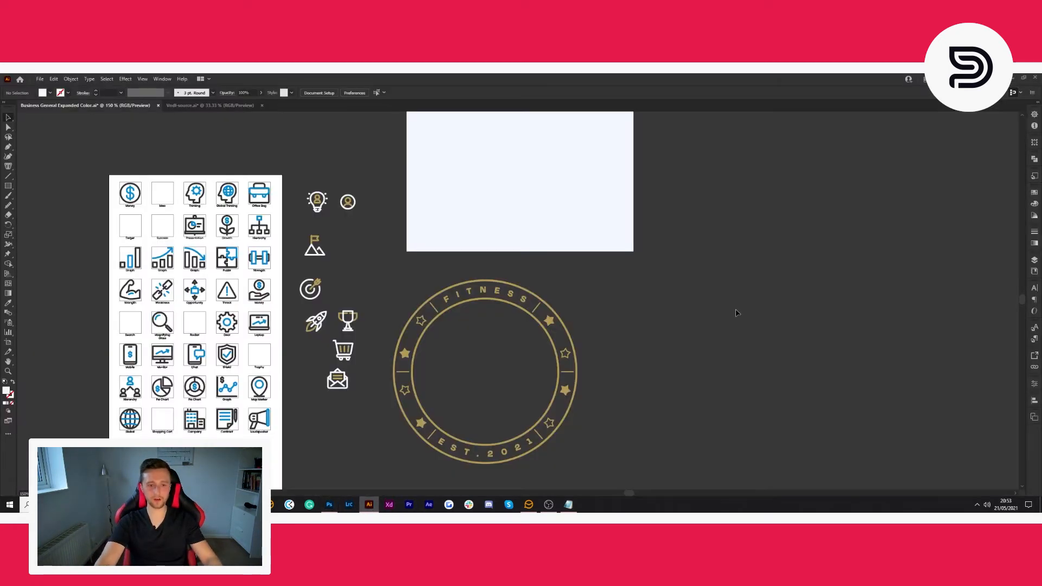
scroll(737, 313, down, 2)
click(541, 289)
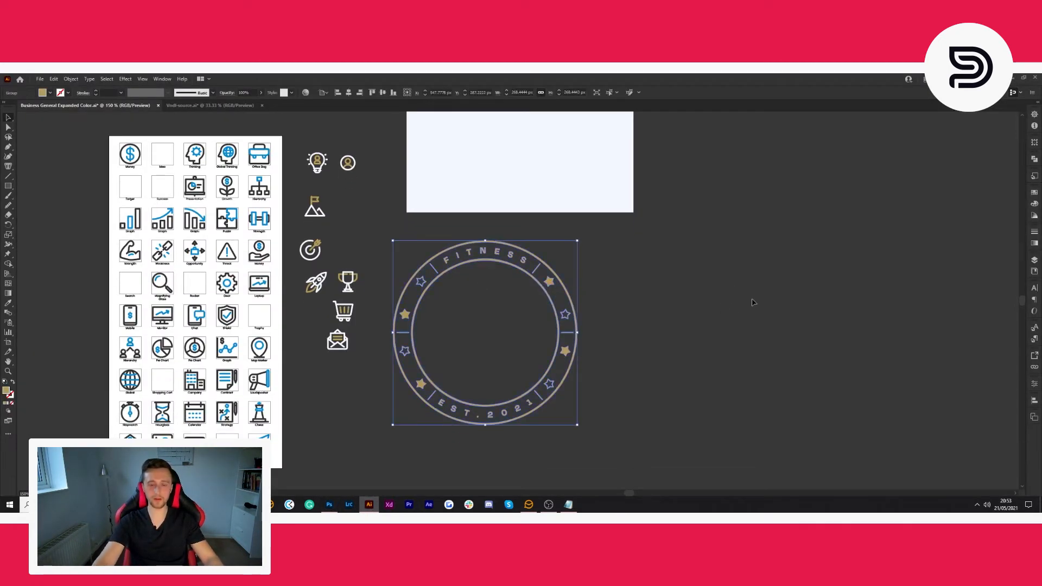
key(ctrl+c)
click(329, 504)
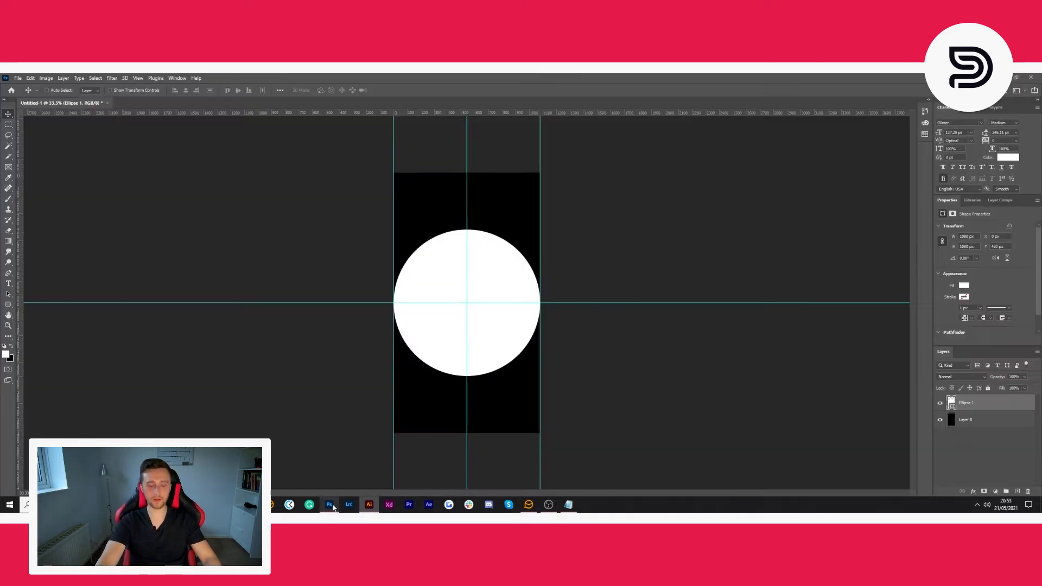
key(ctrl+v)
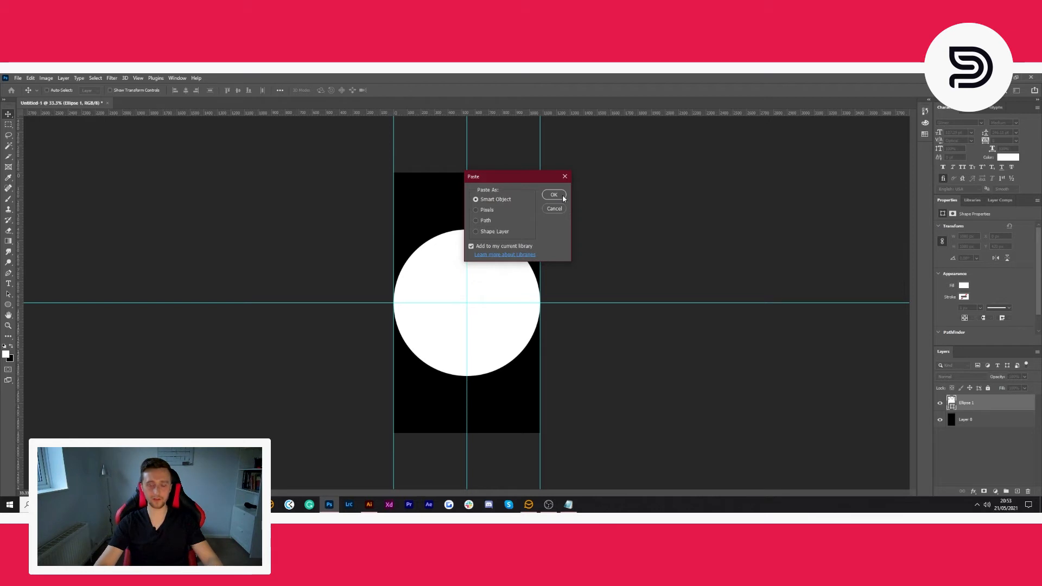
click(562, 194)
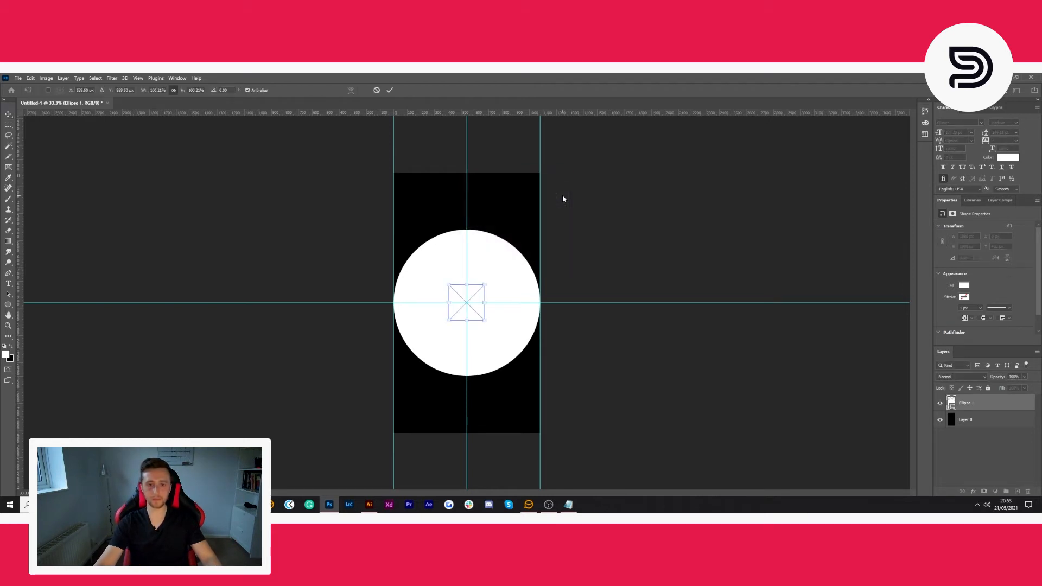
- Scale the pasted ring proportionally to 350% inside the white circle and commit the placement
scroll(521, 259, up, 5)
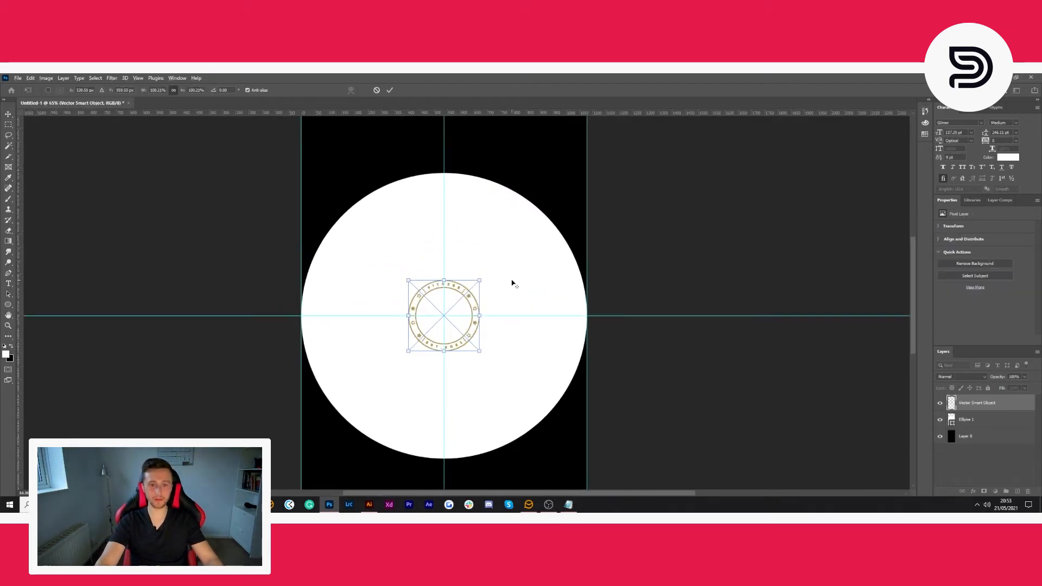
scroll(512, 283, up, 2)
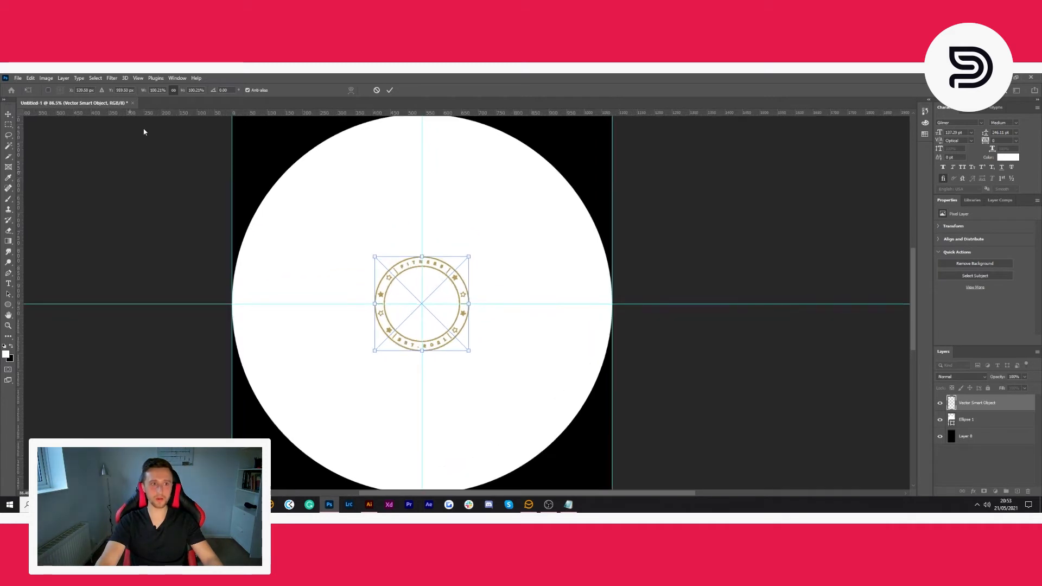
click(156, 90)
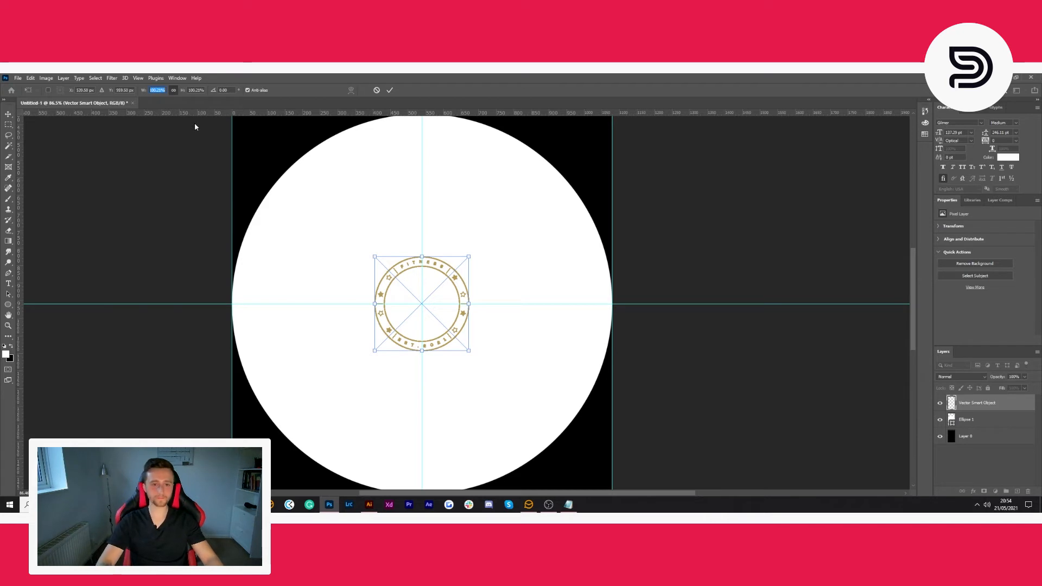
text(120)
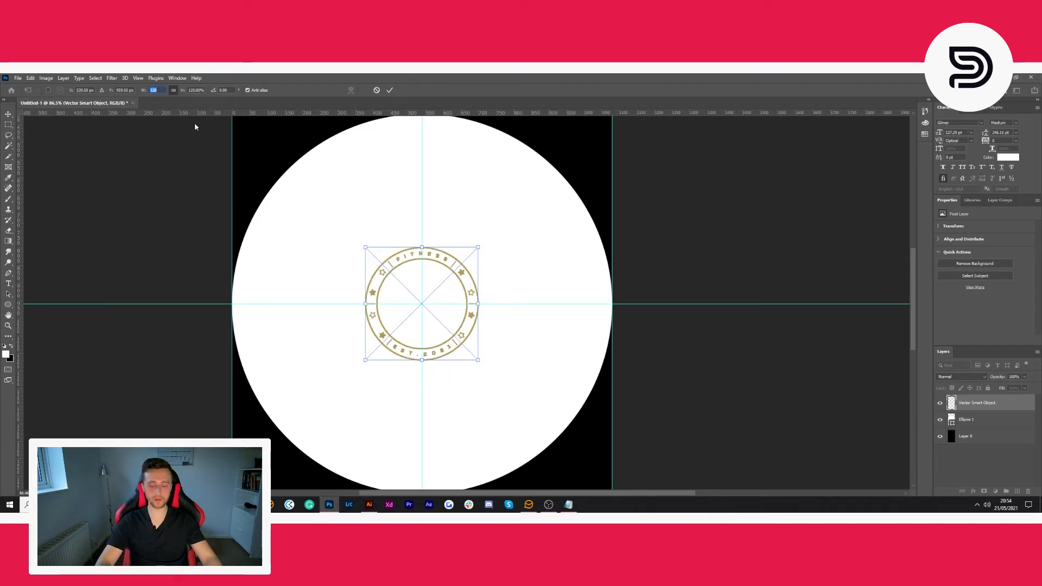
text(320)
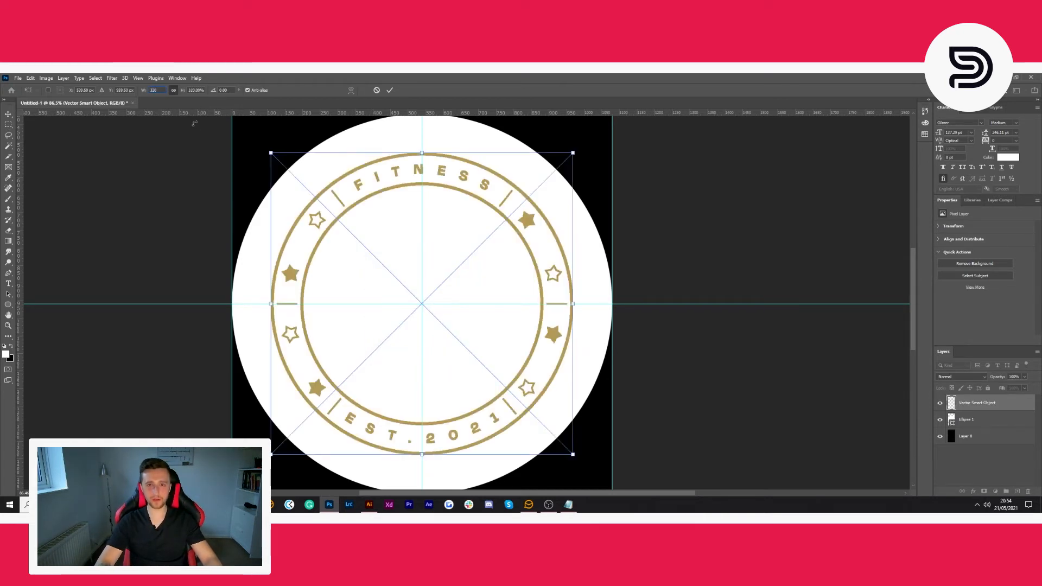
key(ctrl+z)
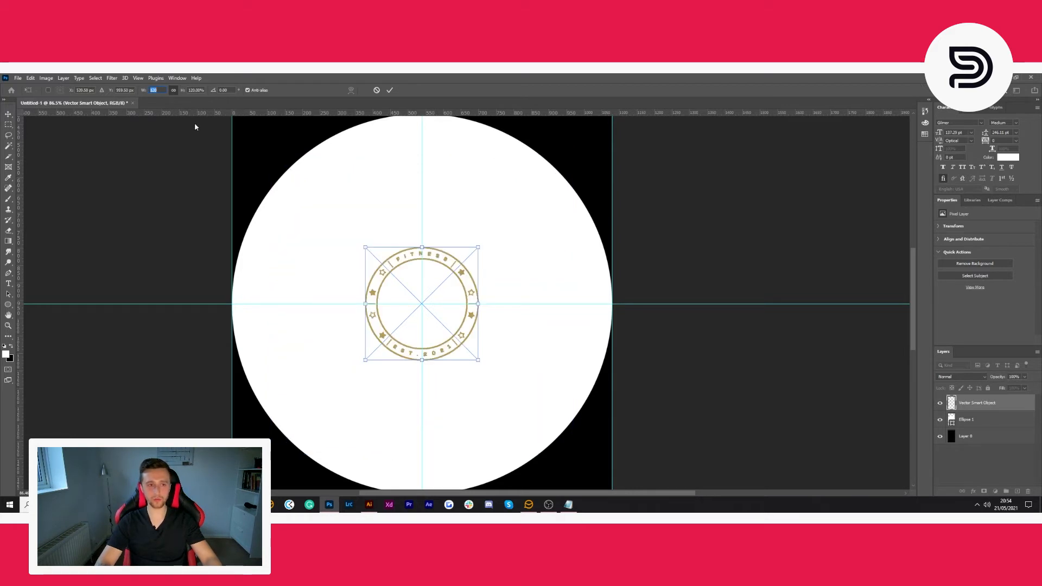
text(330)
key(Up)
key(Up)
key(Up)
key(Up)
key(Up)
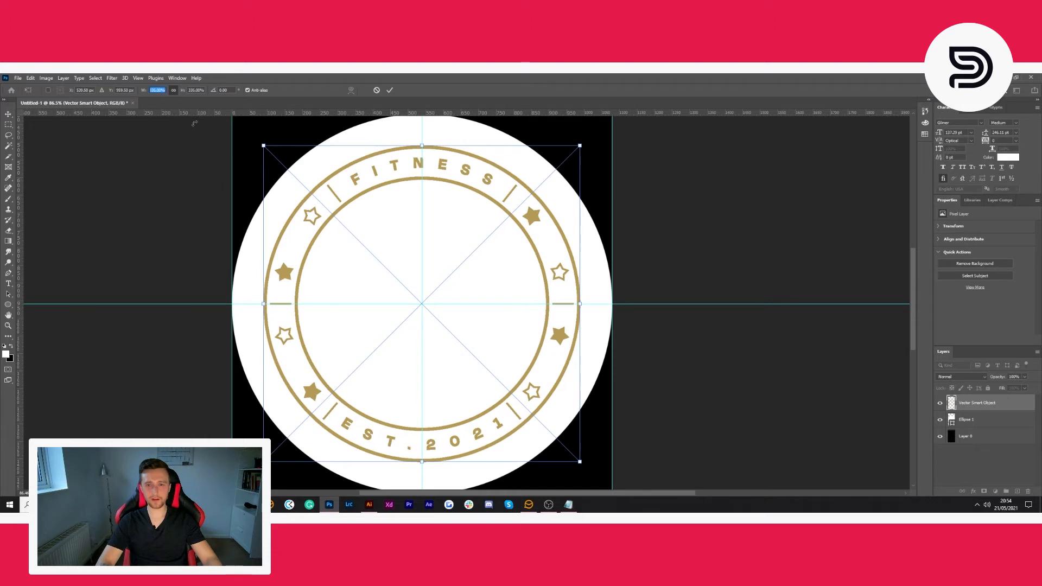
text(340)
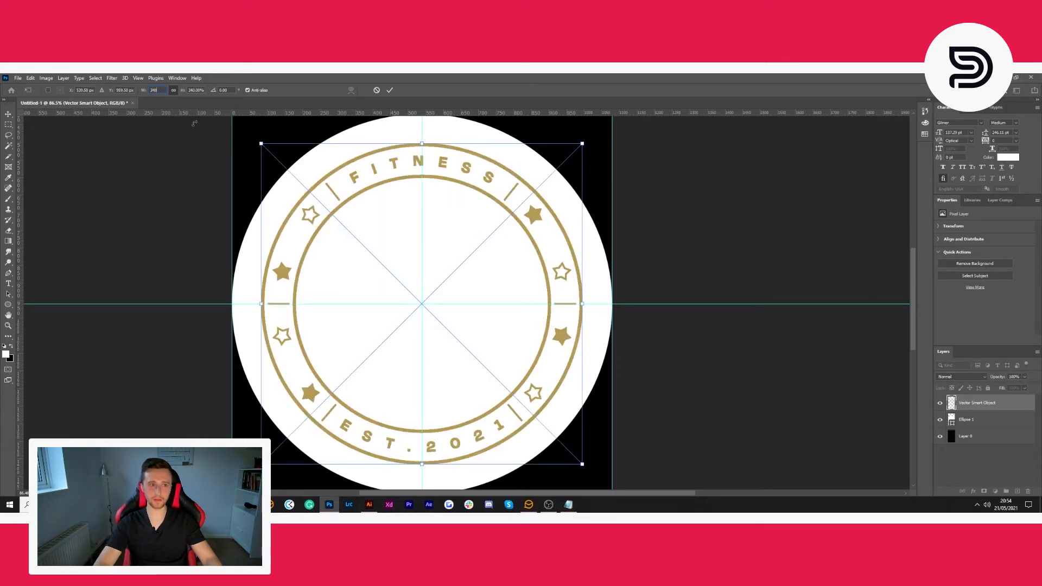
key(shift+Up)
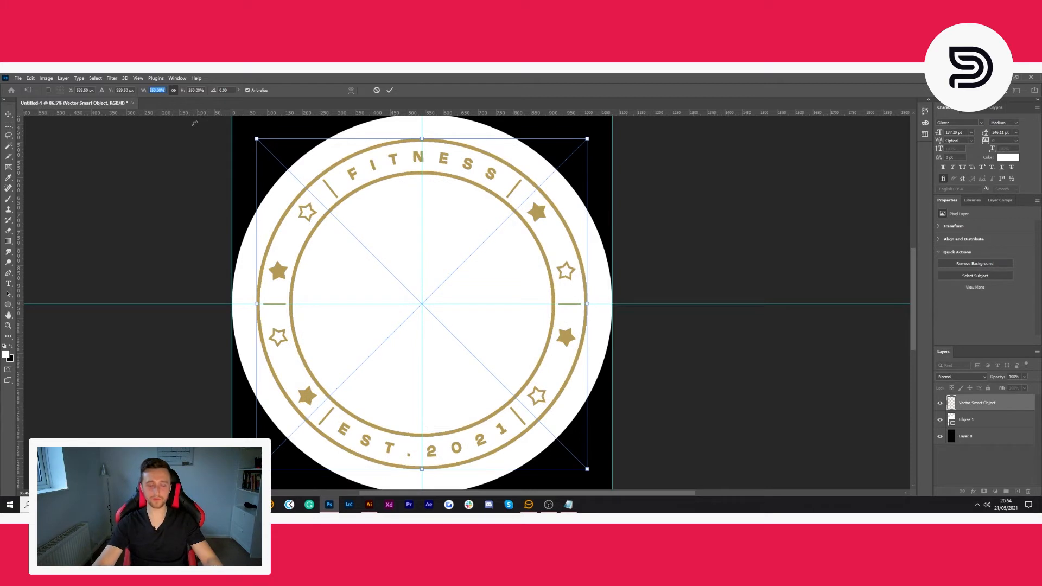
click(390, 91)
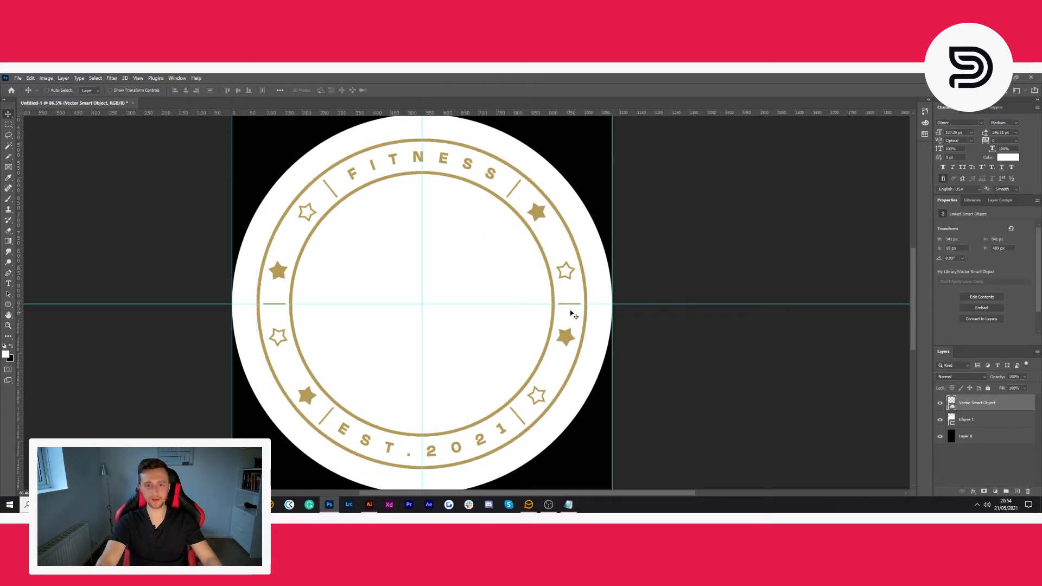
- Delete the white circle layer beneath the ring
scroll(667, 313, down, 2)
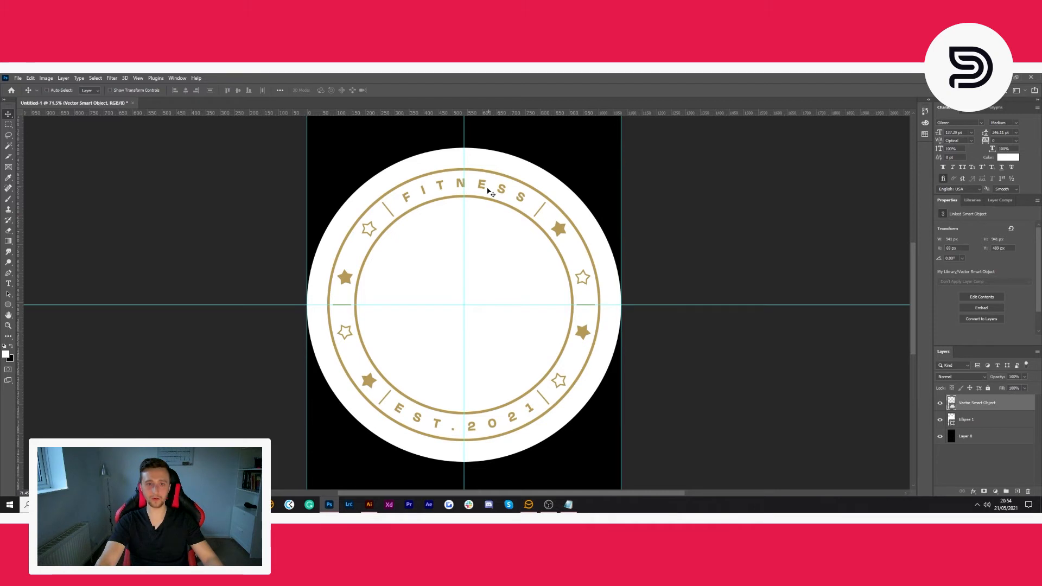
scroll(799, 367, down, 1)
scroll(794, 367, down, 1)
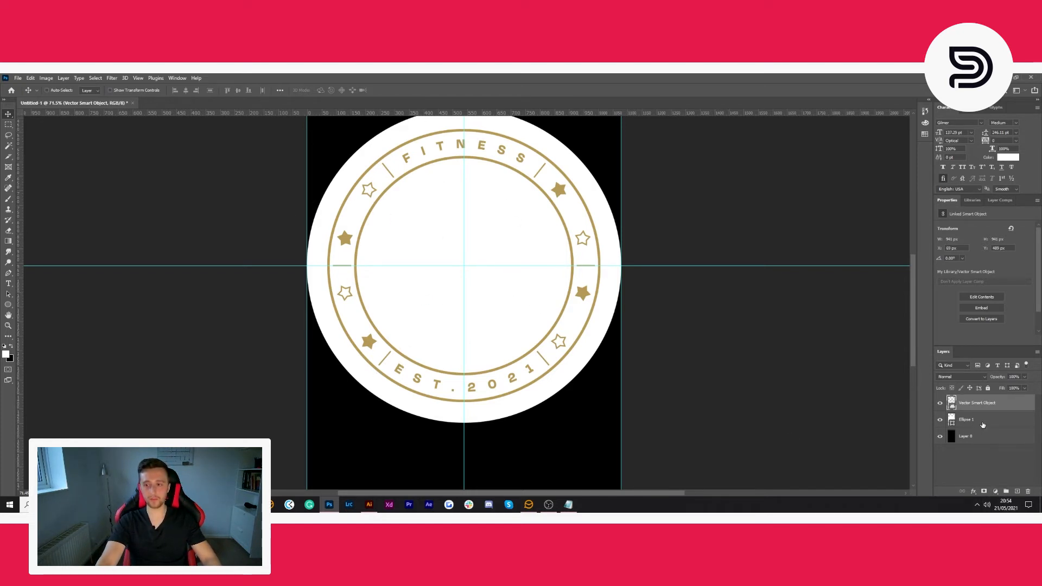
click(983, 422)
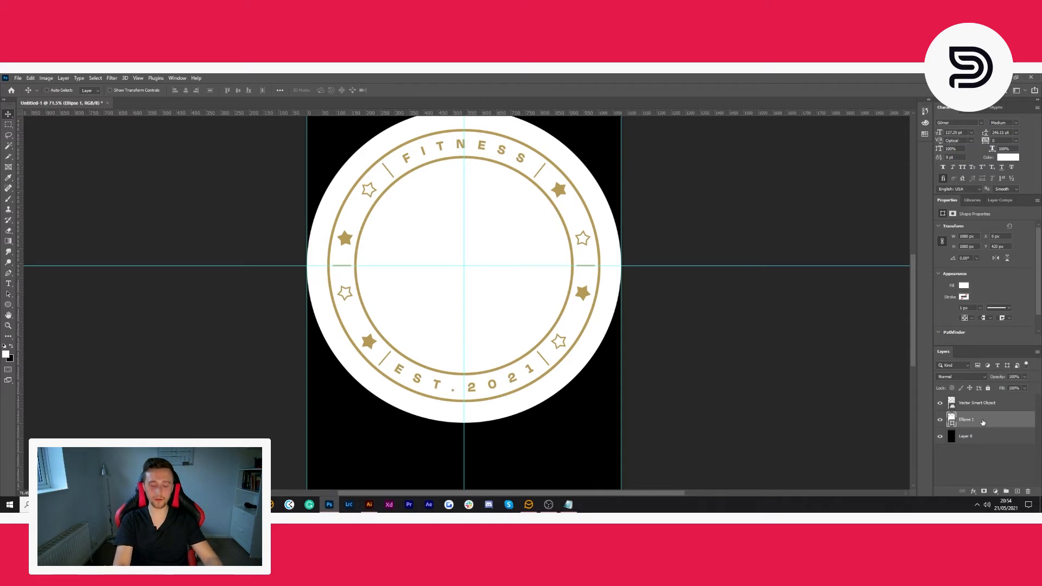
key(Delete)
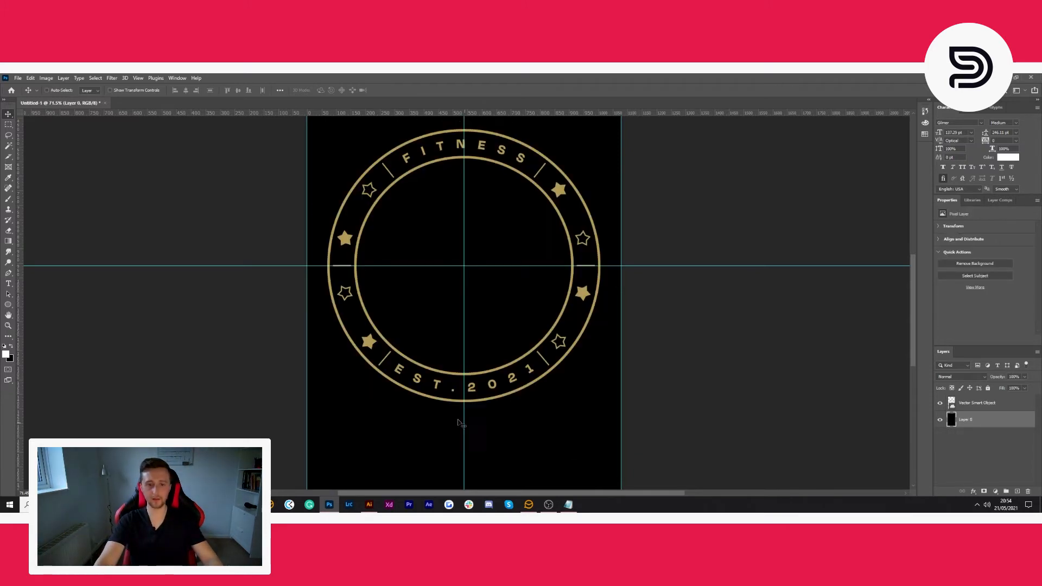
- Copy the light bulb icon from Illustrator and paste it into the Photoshop canvas as a smart object
scroll(461, 423, up, 1)
click(369, 505)
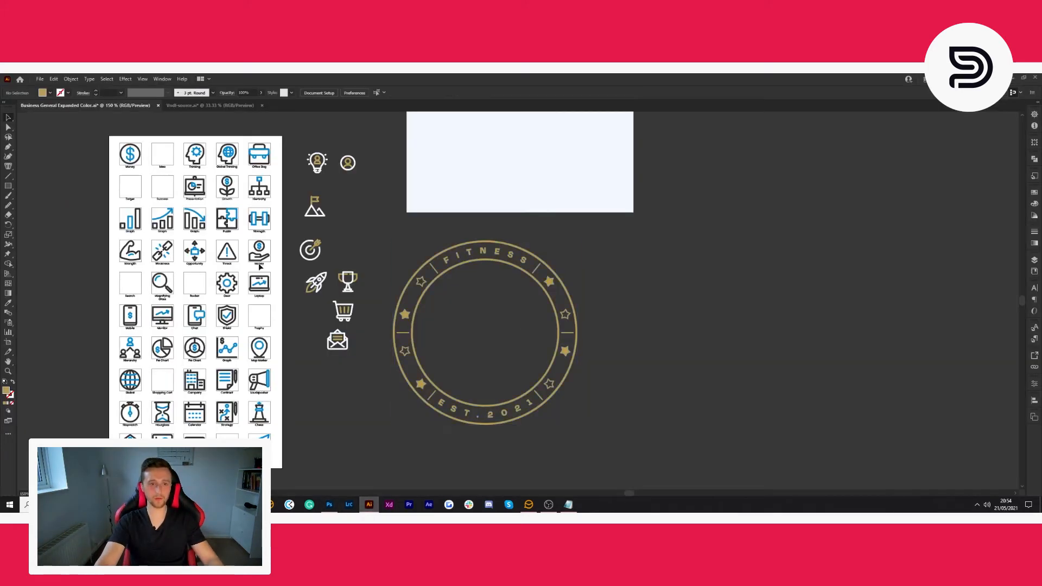
click(317, 182)
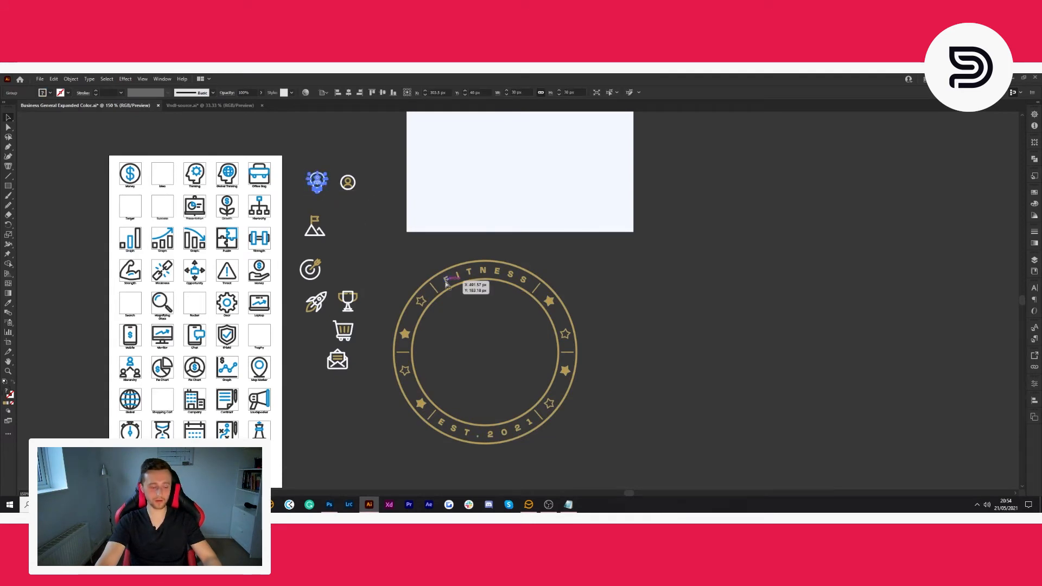
click(703, 295)
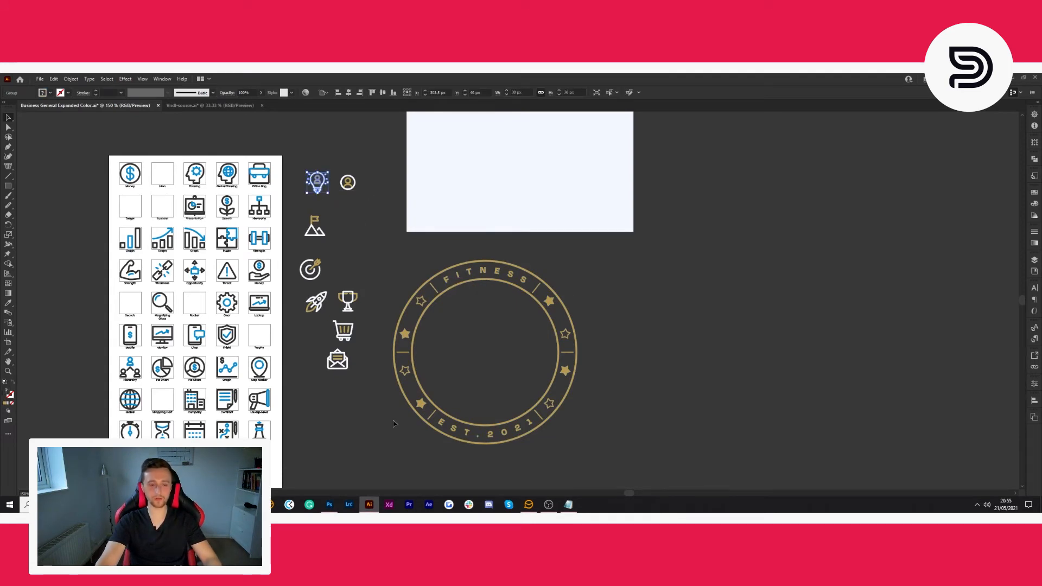
click(329, 505)
key(ctrl+v)
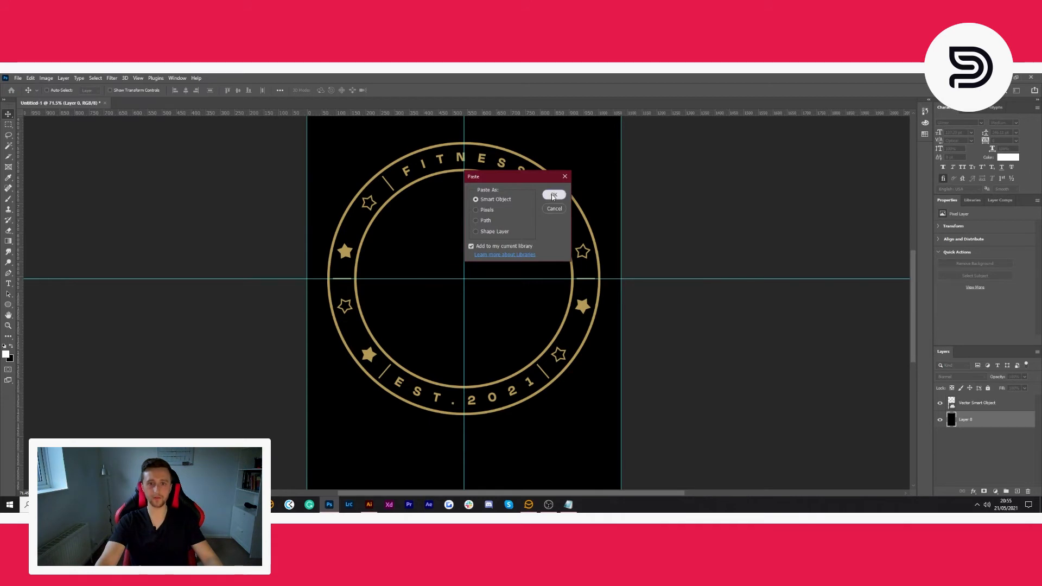
key(Return)
- Scale the pasted light bulb icon proportionally to 1400% and move it up to the centre of the ring
scroll(496, 294, up, 4)
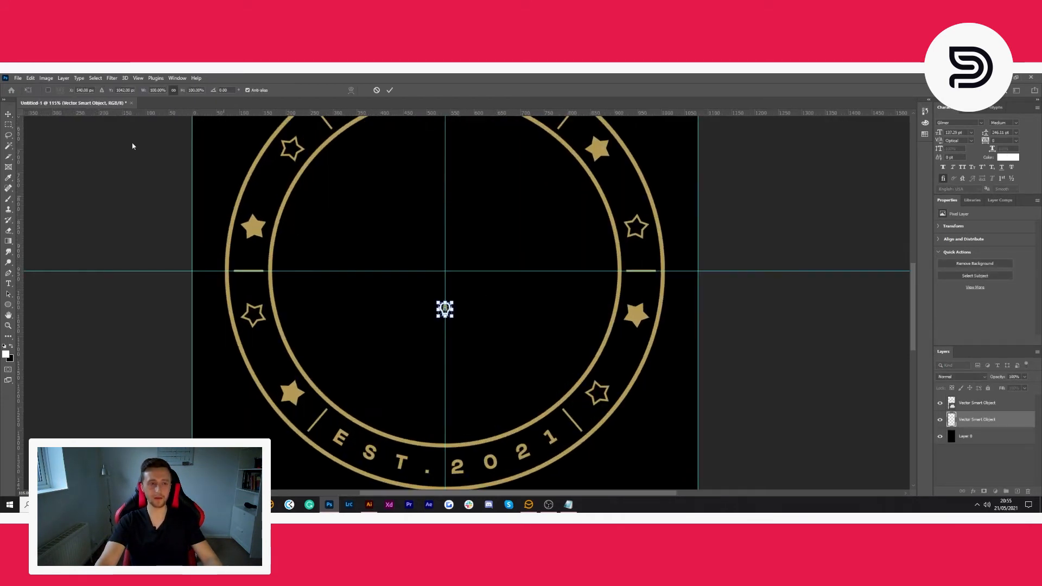
click(155, 90)
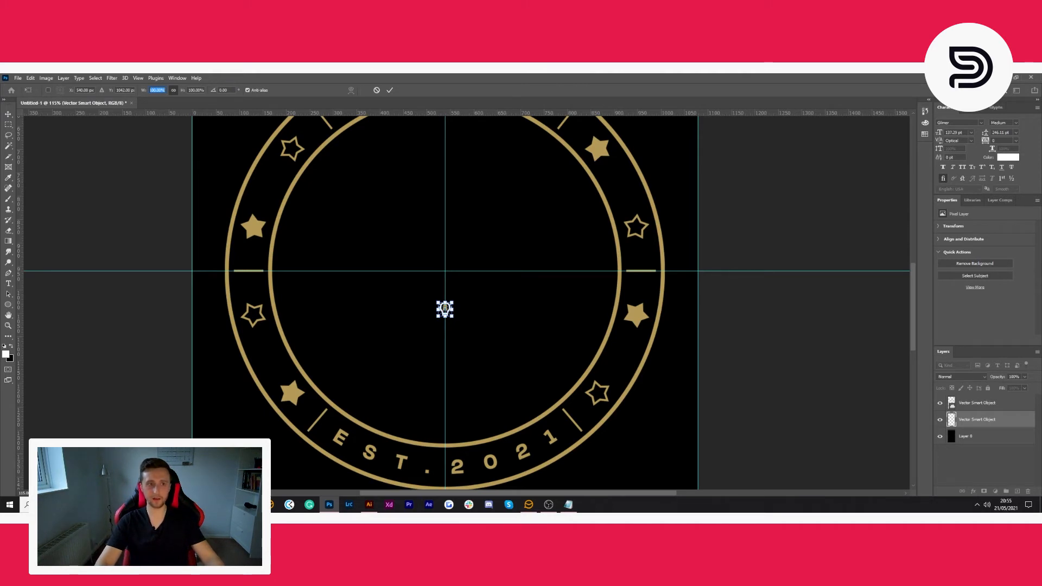
text(400)
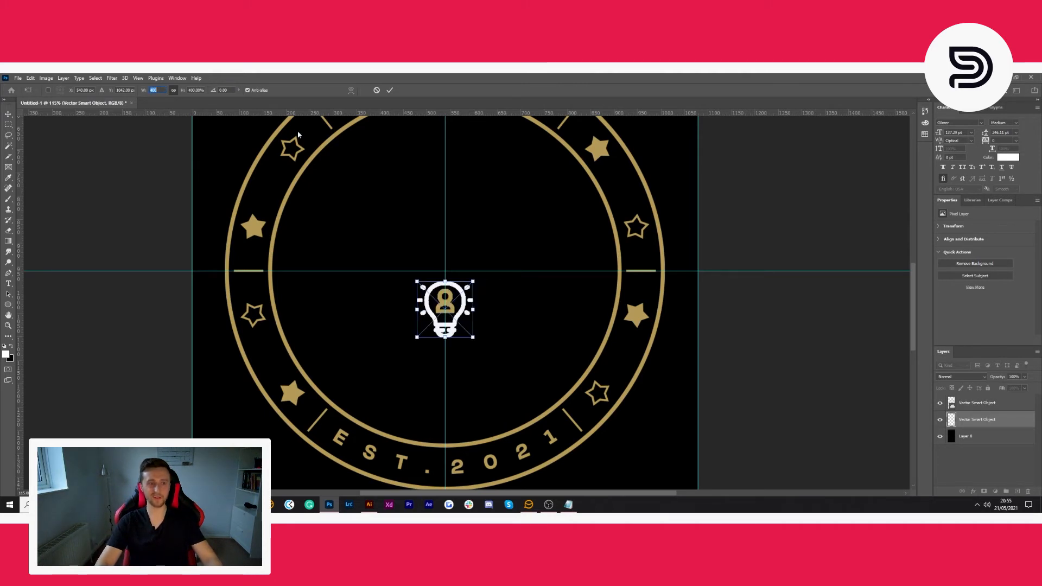
text(1200)
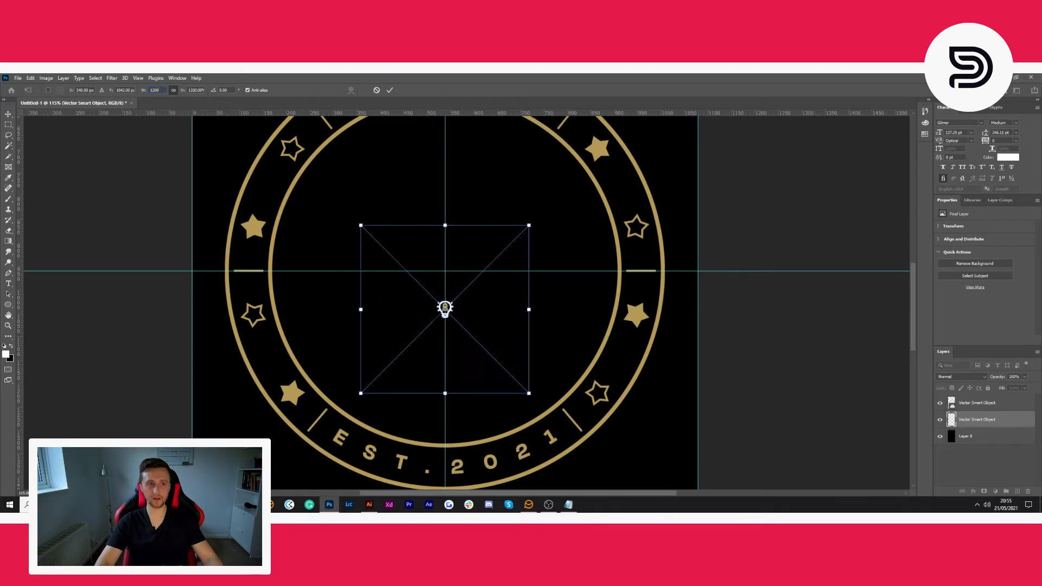
text(1400)
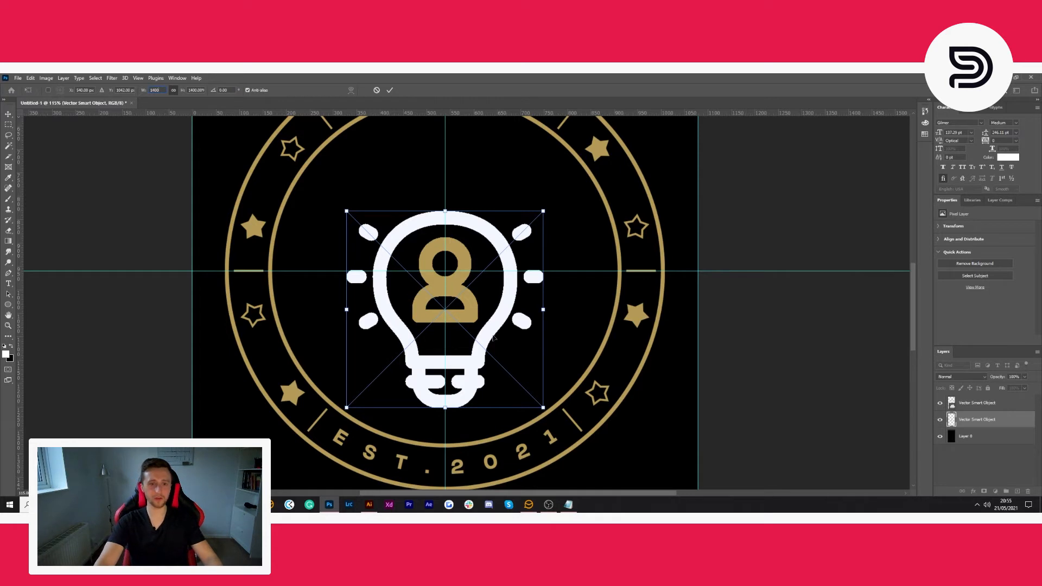
drag(493, 338, 486, 303)
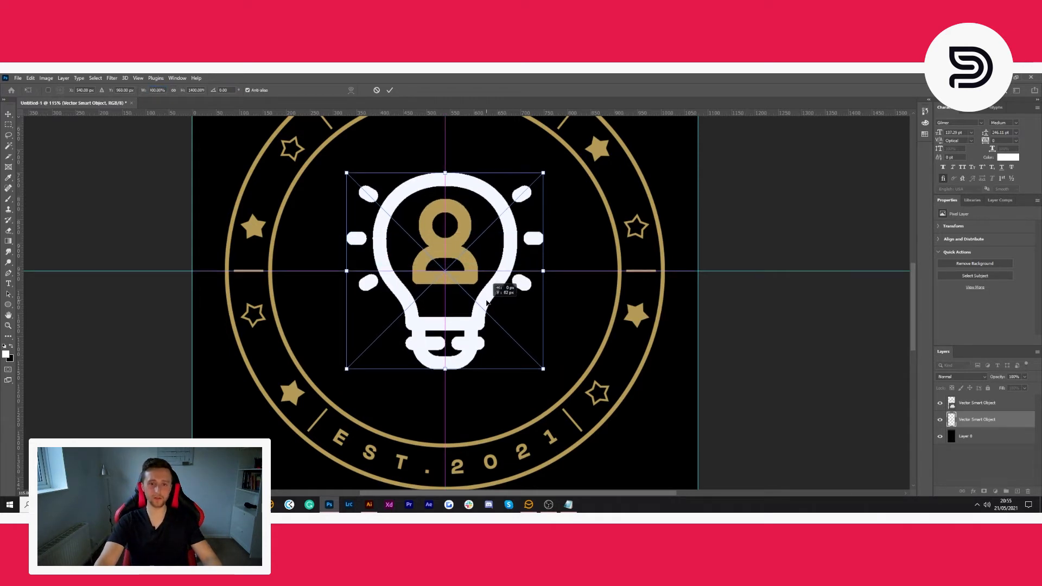
scroll(646, 311, up, 3)
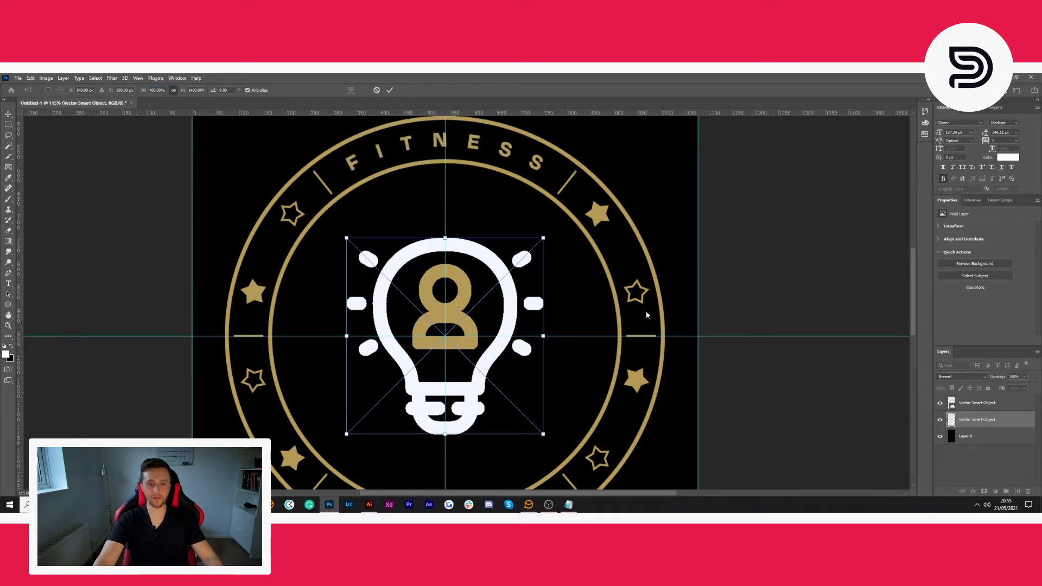
- Enlarge the light bulb icon proportionally to 1600% and commit the placement
click(157, 90)
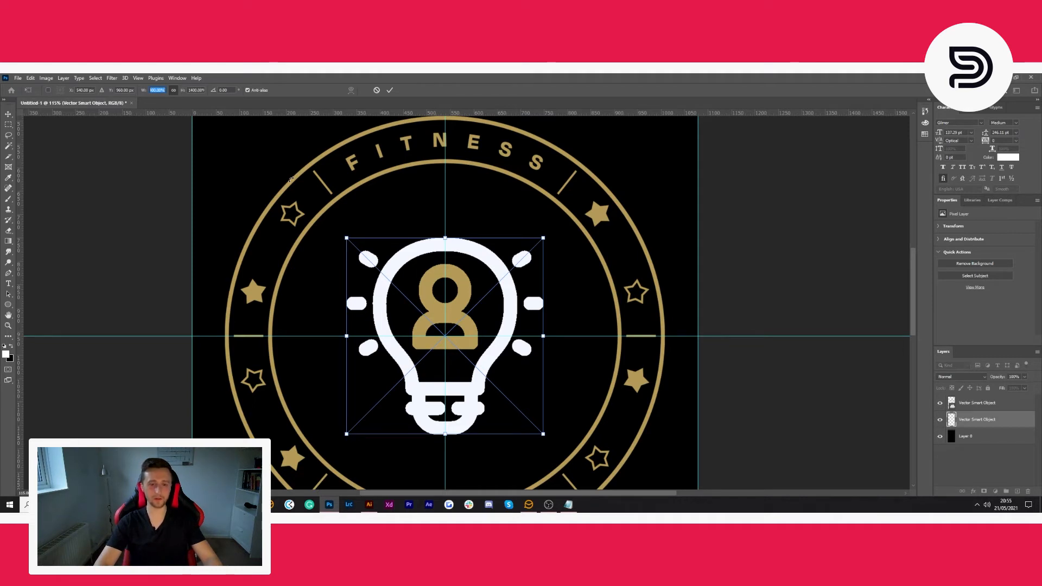
text(1600)
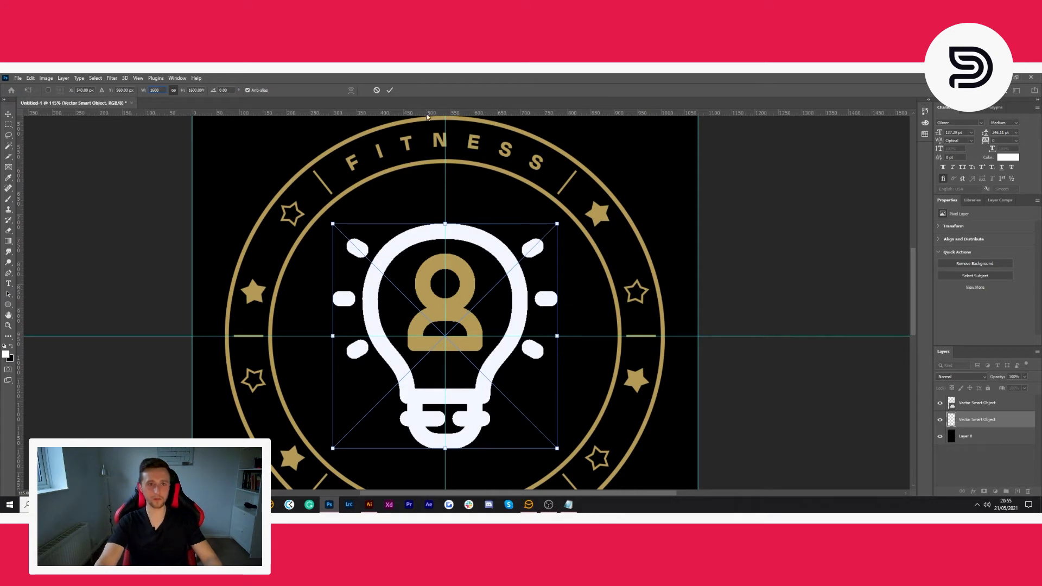
click(389, 90)
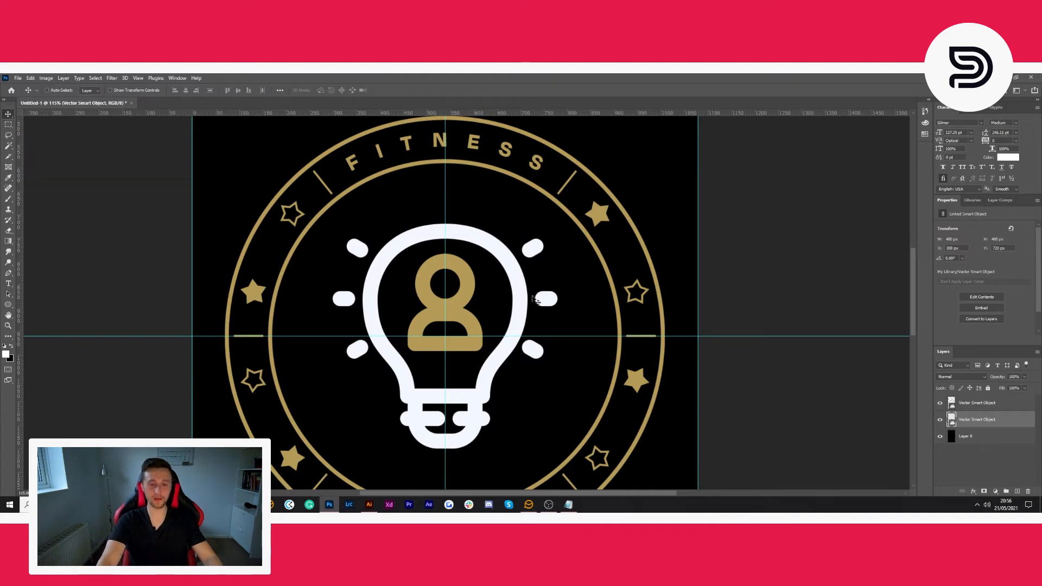
- Fine-tune the light bulb's position against the centre guides with Free Transform and commit it
key(ctrl+t)
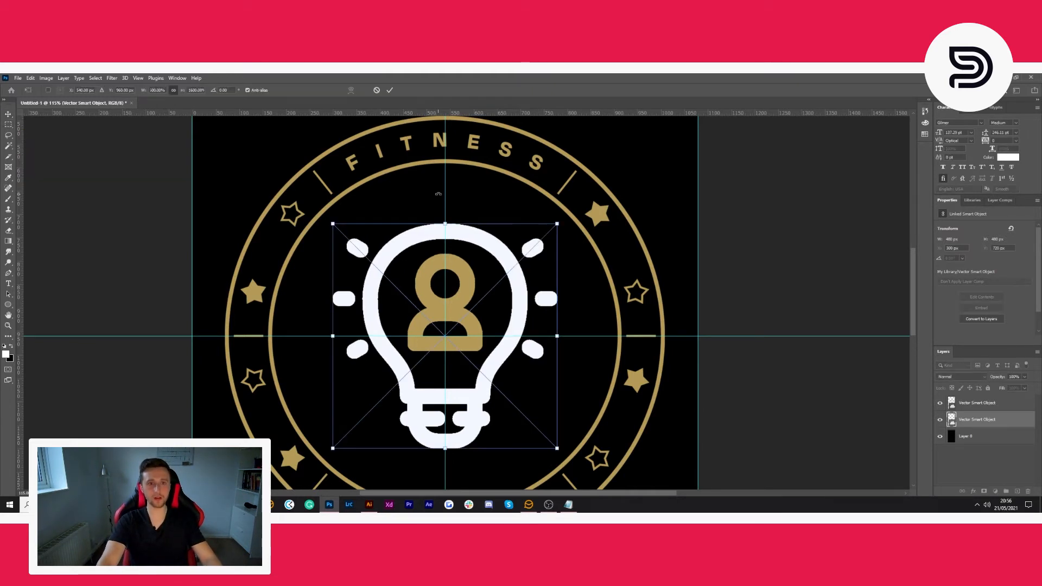
click(390, 91)
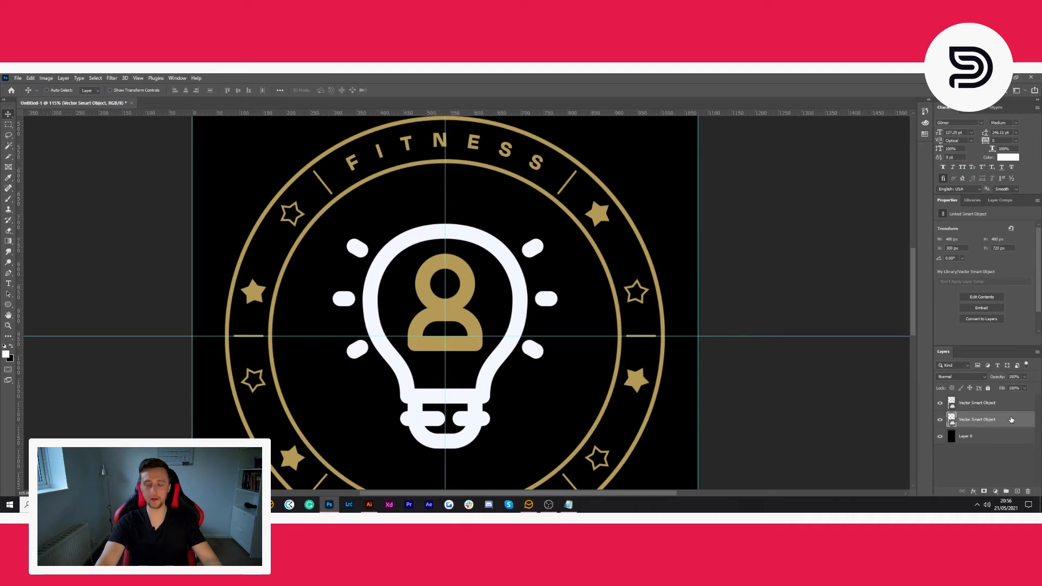
scroll(529, 298, down, 1)
key(ctrl+t)
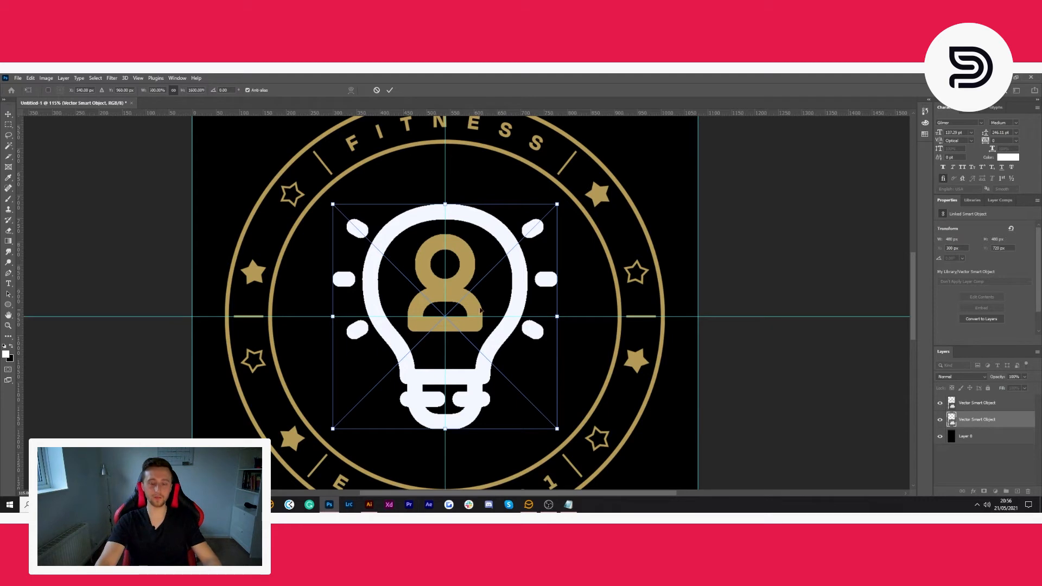
drag(491, 269, 489, 271)
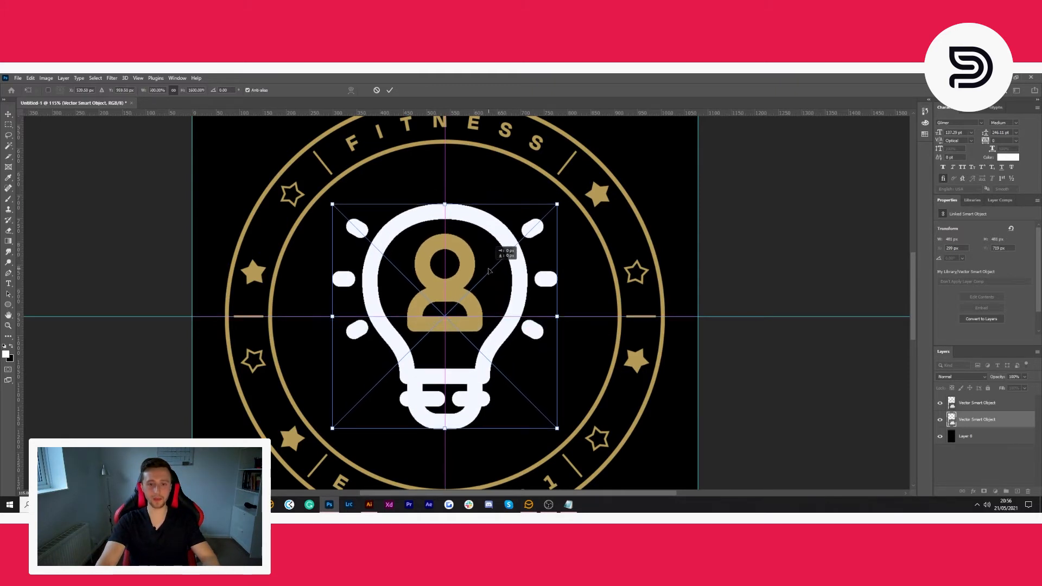
drag(489, 271, 489, 271)
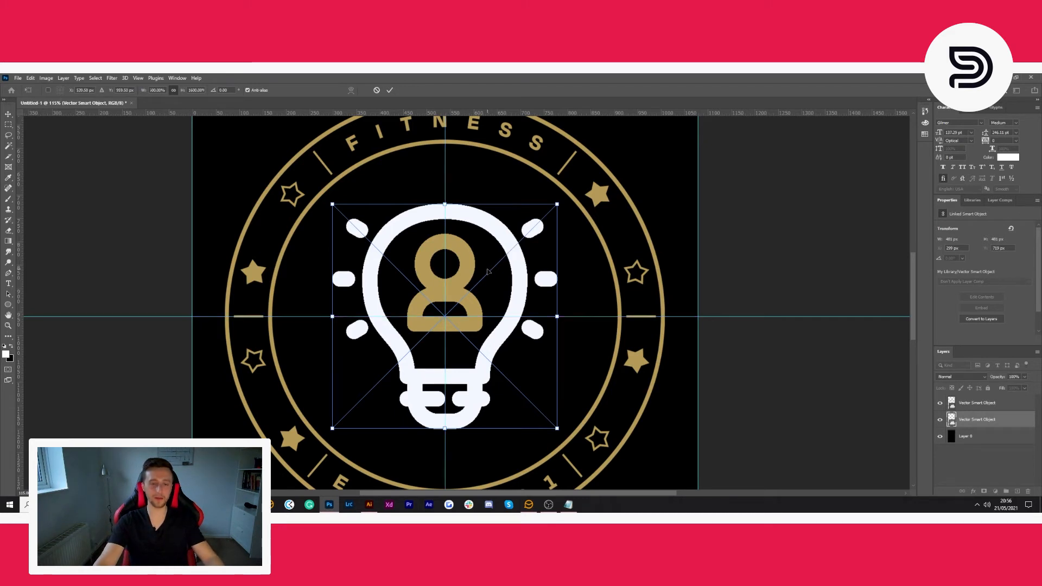
key(Return)
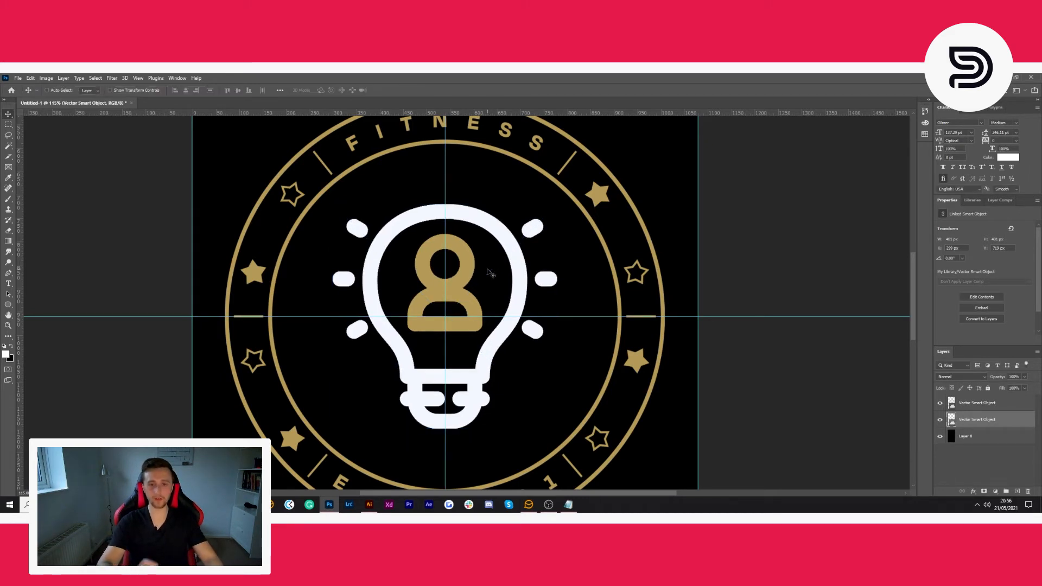
- Group the ring, light bulb and black background layers and name the group Legends
key(ctrl+minus)
key(ctrl+minus)
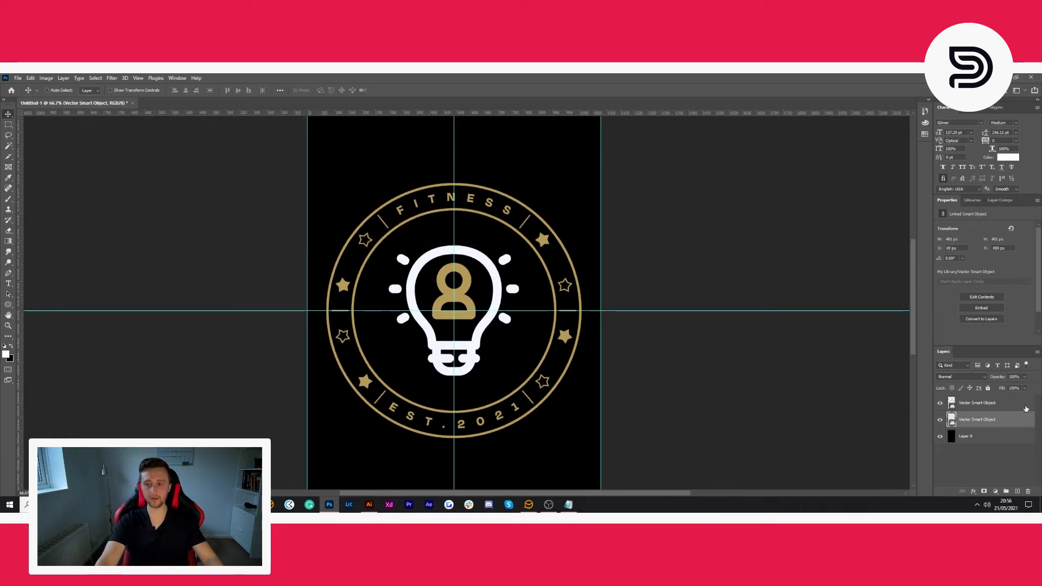
click(1025, 407)
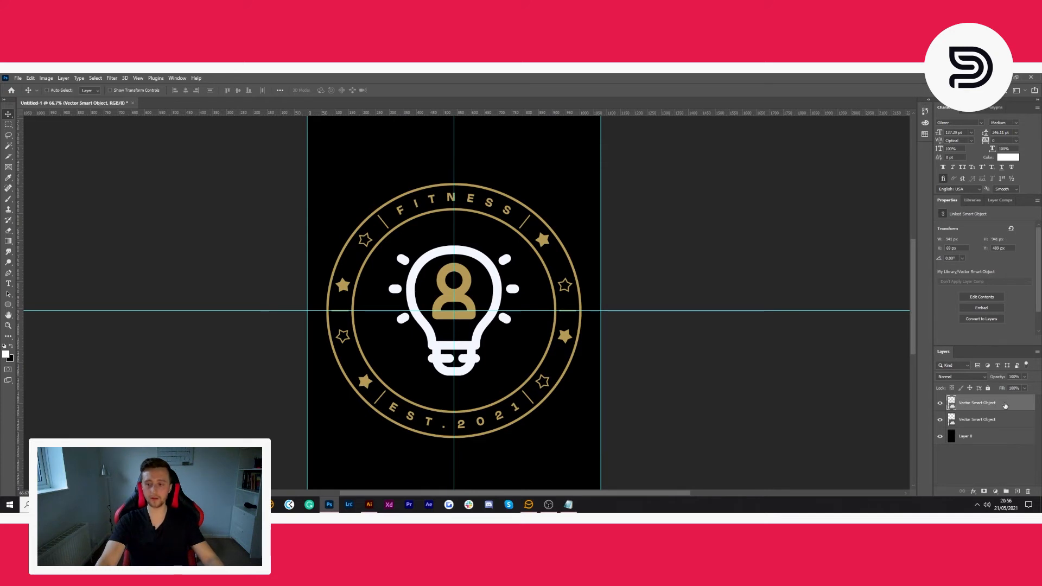
shift+click(1003, 442)
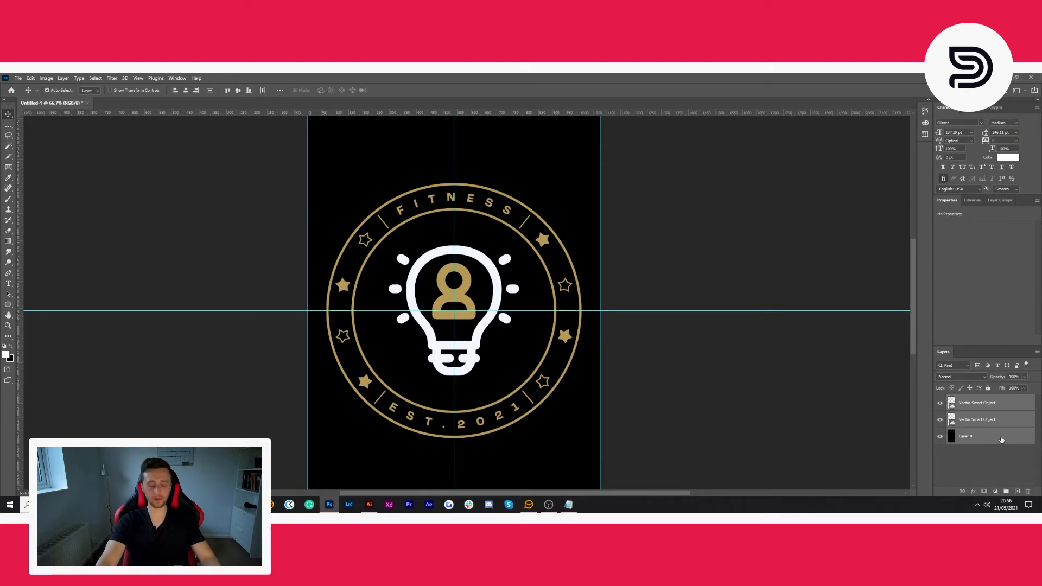
key(ctrl+g)
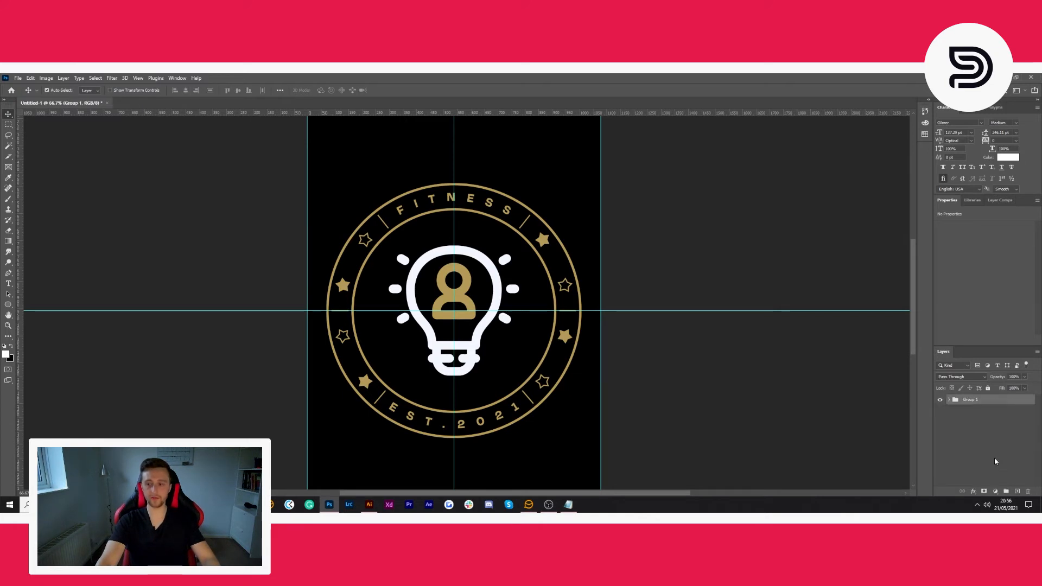
double_click(970, 400)
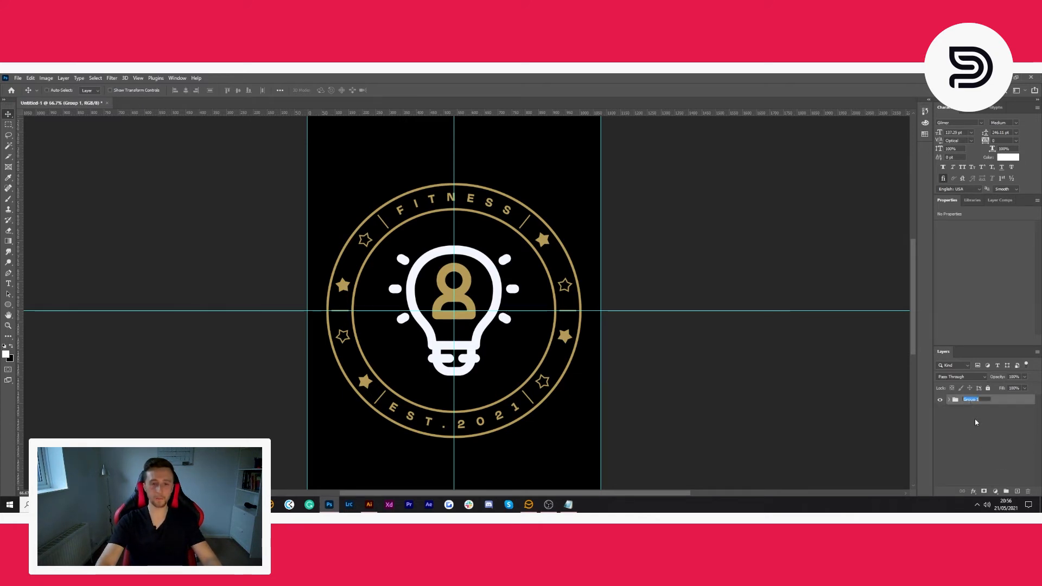
text(Legends)
key(Return)
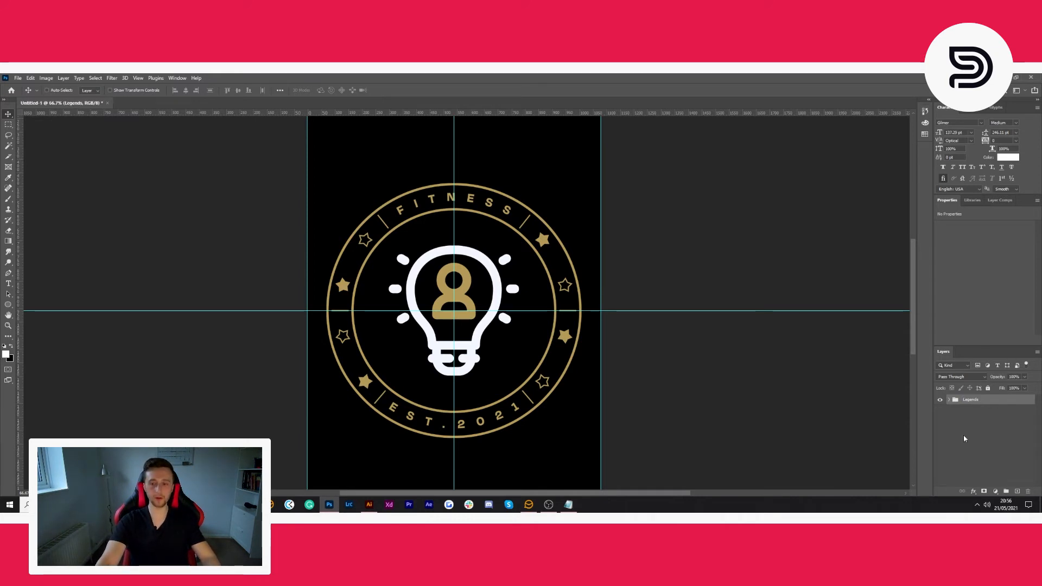
- Duplicate the Legends group, hide the original and expand the copy to show its layers
key(ctrl+j)
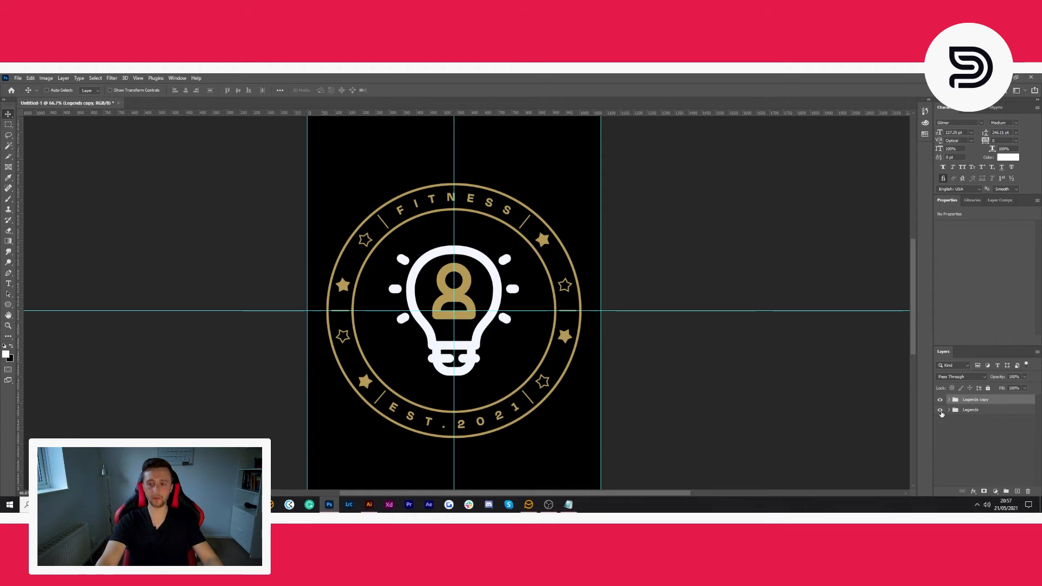
click(940, 410)
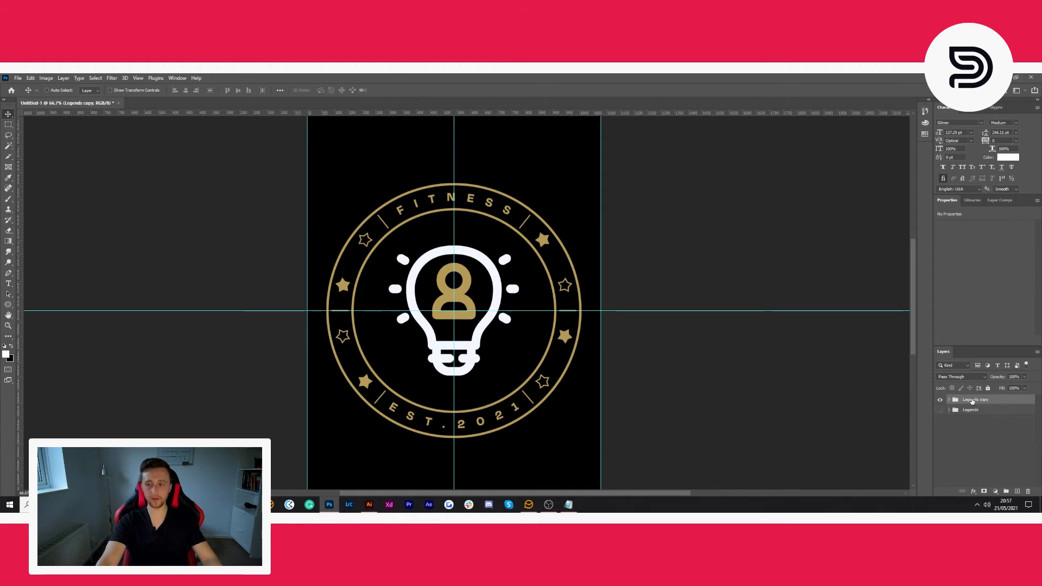
click(949, 400)
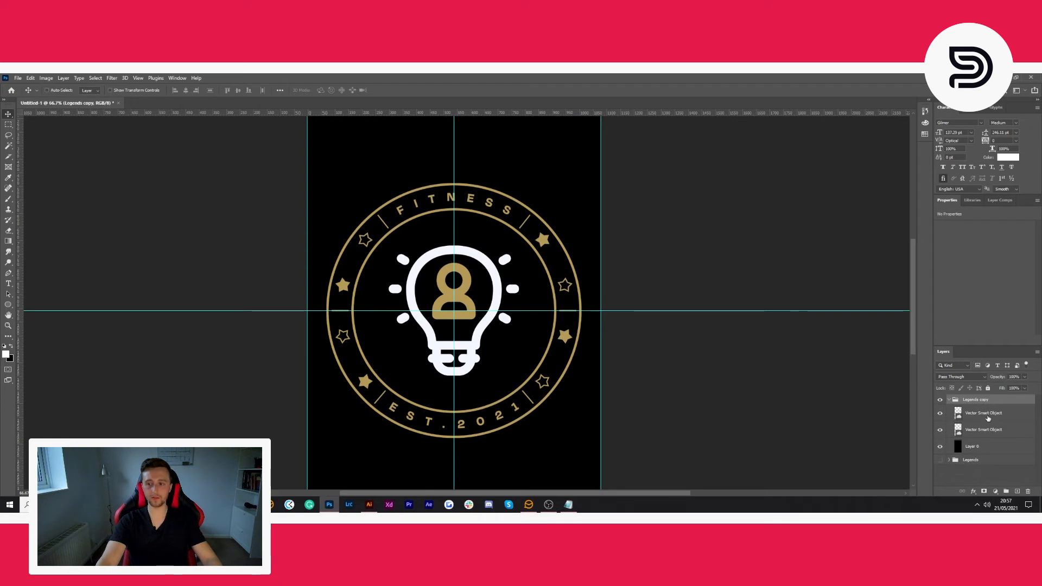
- Identify the light bulb layer in the Legends copy group by toggling layer visibility, and delete it
click(988, 417)
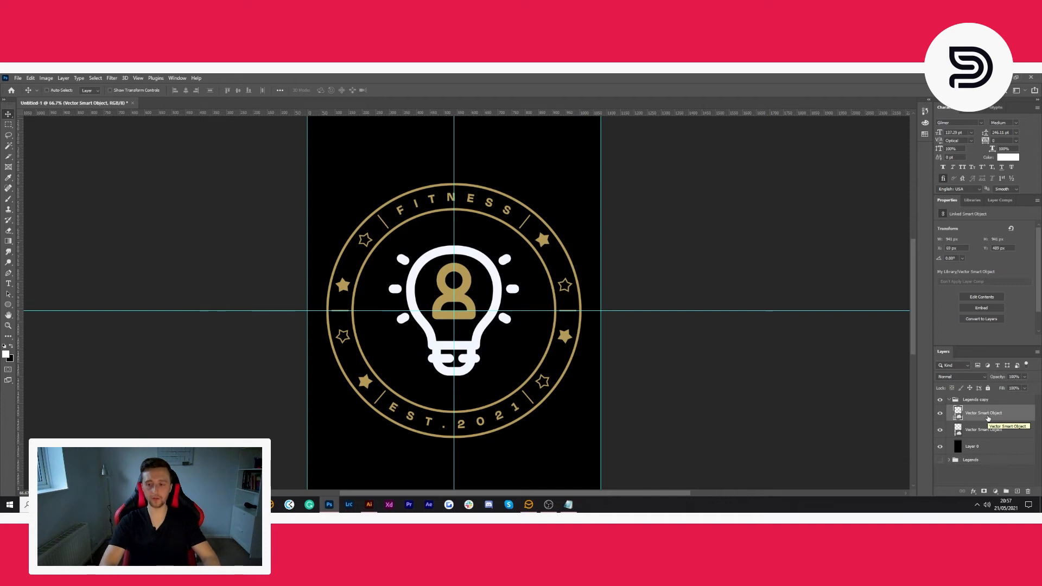
click(940, 414)
click(940, 414)
click(940, 430)
click(942, 431)
click(978, 429)
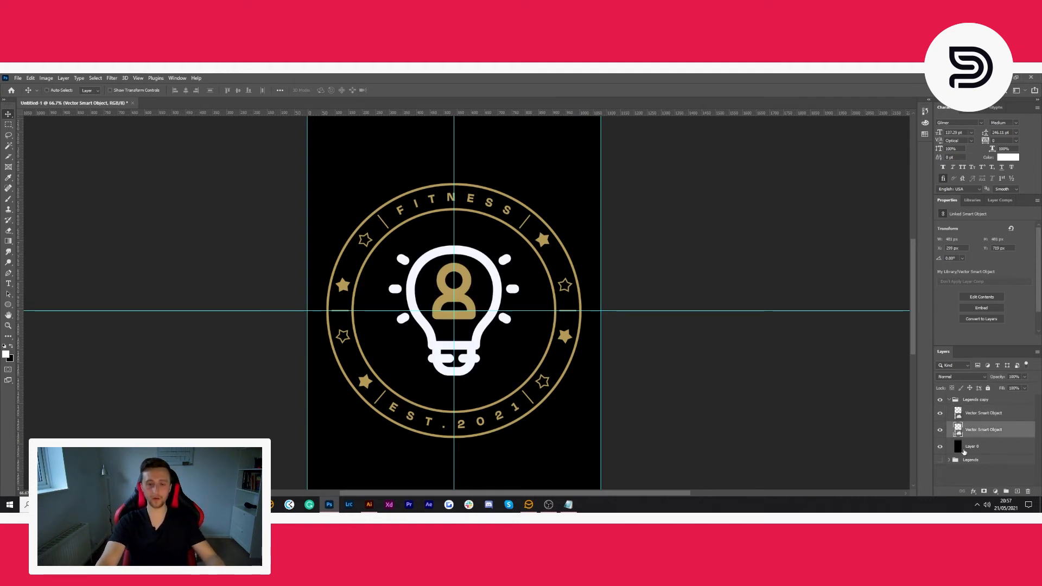
click(941, 431)
click(941, 432)
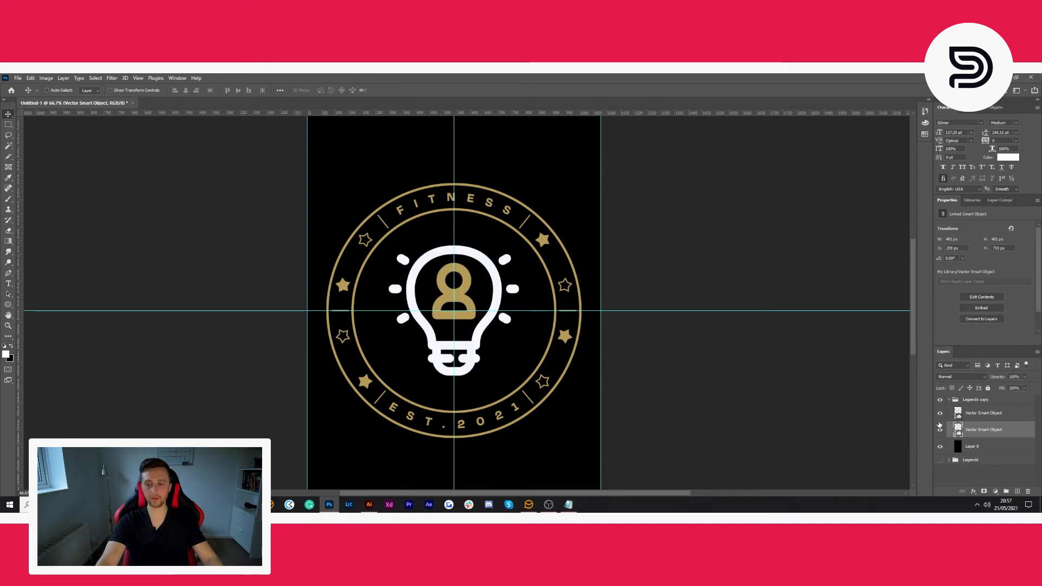
click(941, 431)
click(941, 431)
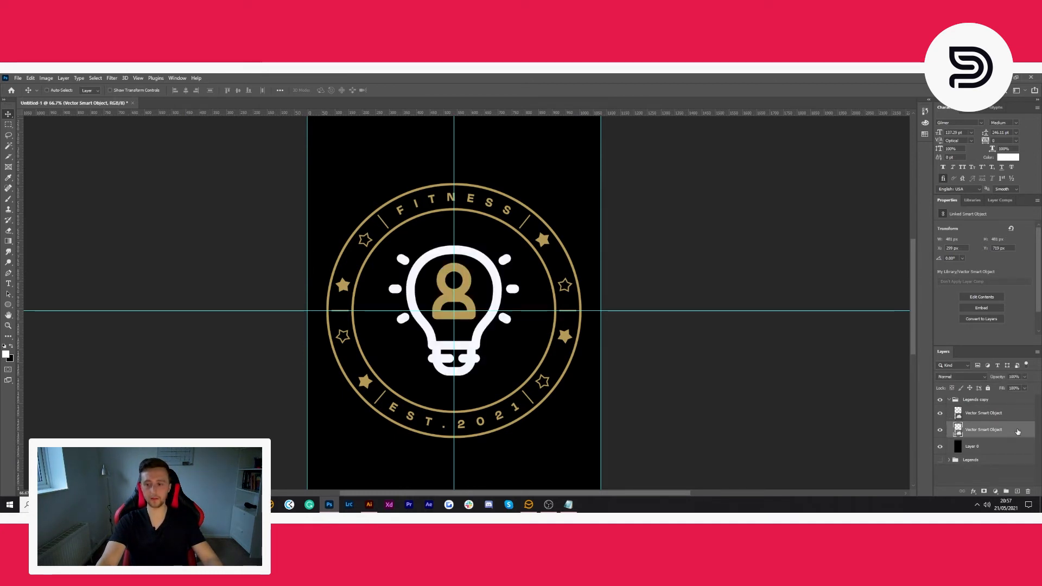
key(Delete)
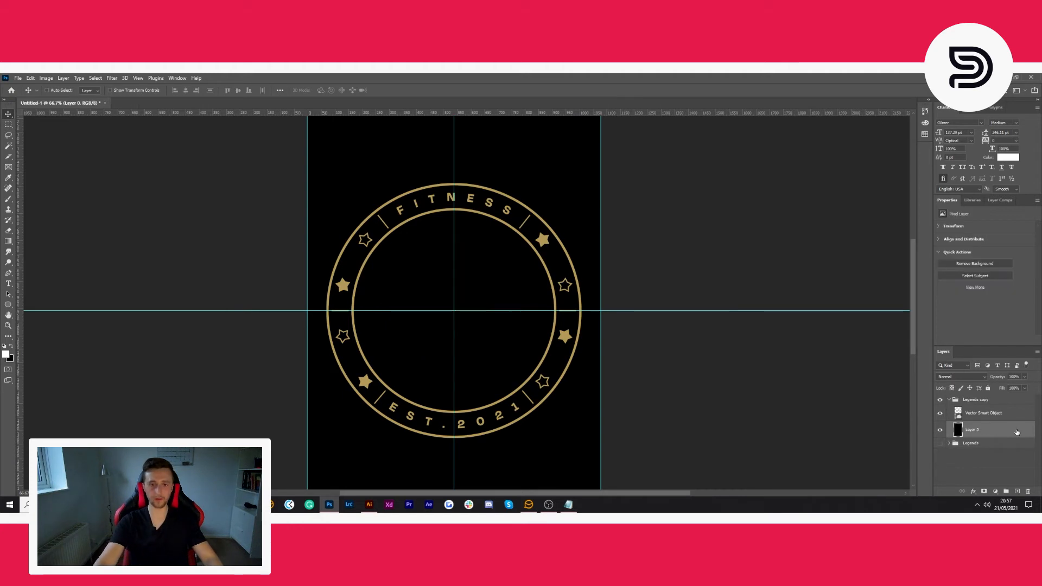
- Switch to Illustrator and delete the already used light bulb icon beside the icon sheet
click(369, 505)
click(356, 223)
click(316, 189)
key(Delete)
- Copy the circled person icon from Illustrator and paste it into the Photoshop canvas as a smart object
click(345, 188)
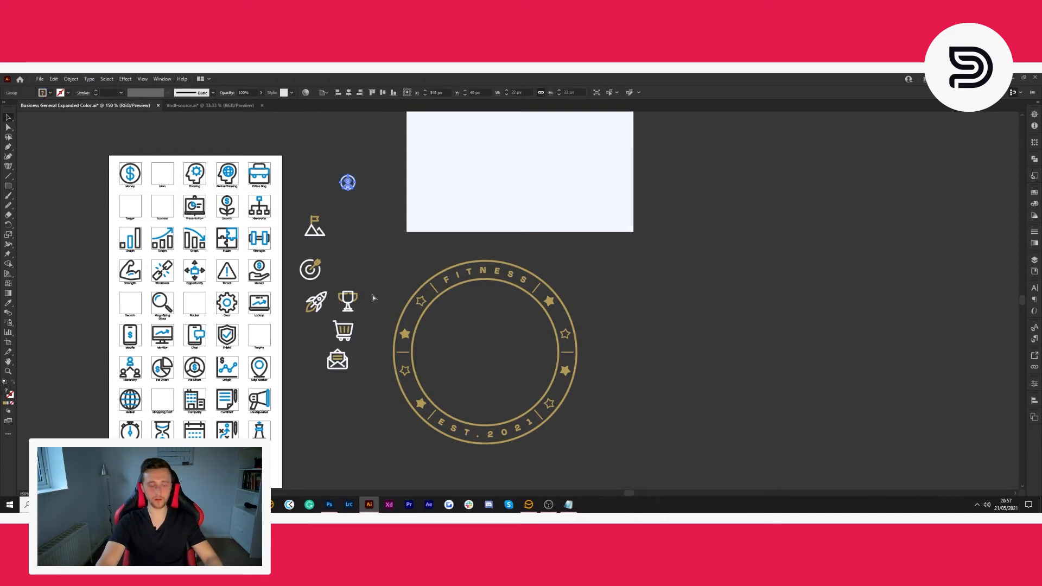
click(329, 504)
key(ctrl+v)
click(550, 199)
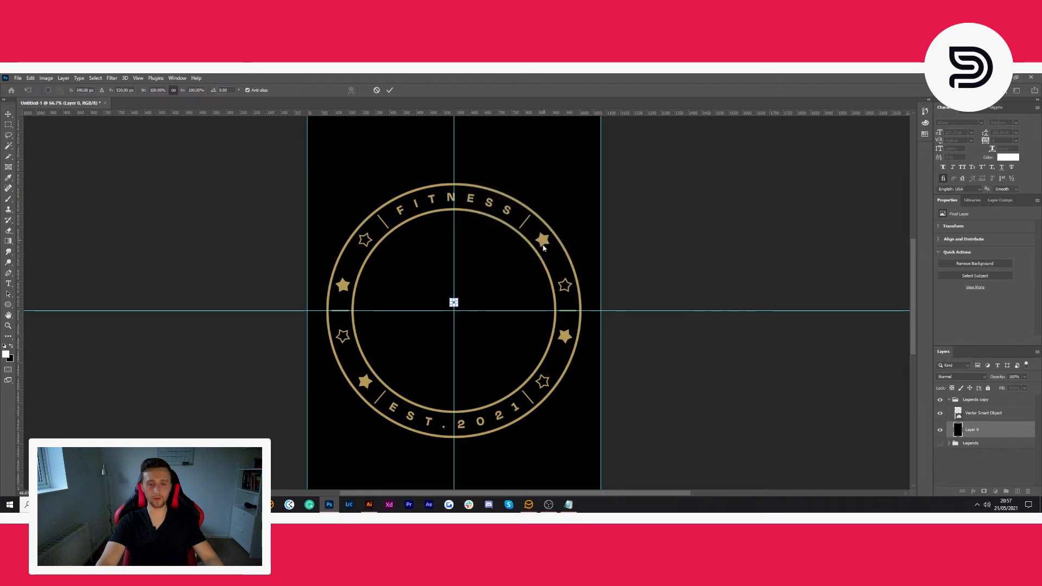
- Scale the circled person icon proportionally to 1900% inside the ring and commit the placement
click(157, 90)
text(1600)
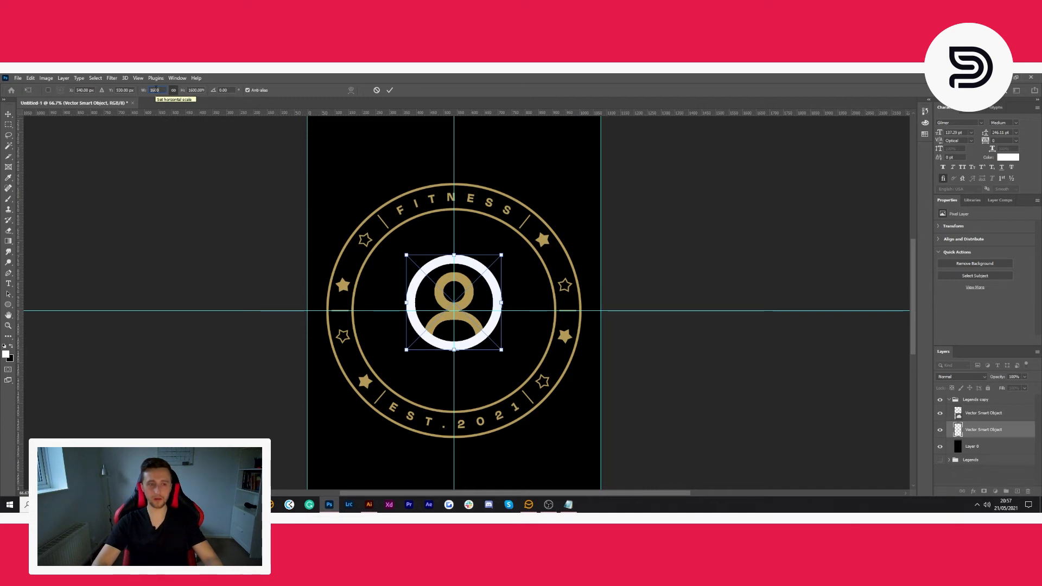
text(1700)
double_click(155, 90)
text(1800)
double_click(156, 90)
text(1900)
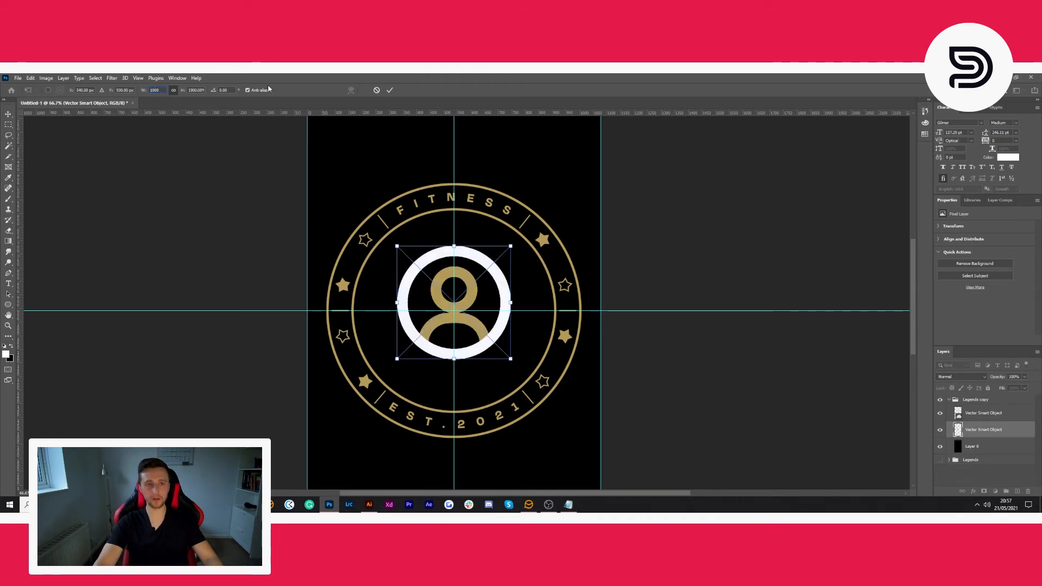
click(389, 90)
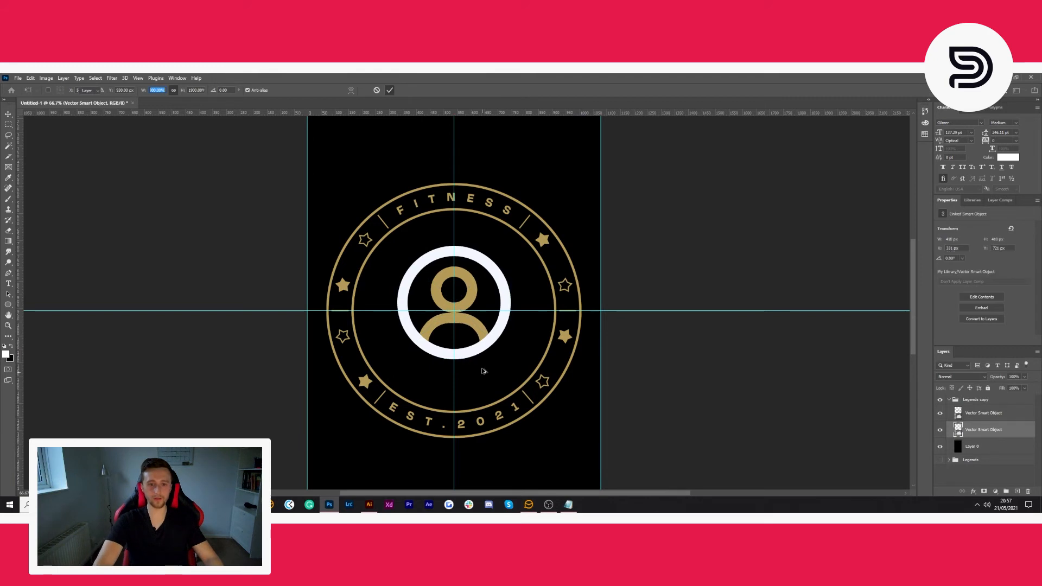
- Move the circled person icon down so it sits vertically centred on the guides inside the ring
scroll(480, 350, up, 3)
key(ctrl+t)
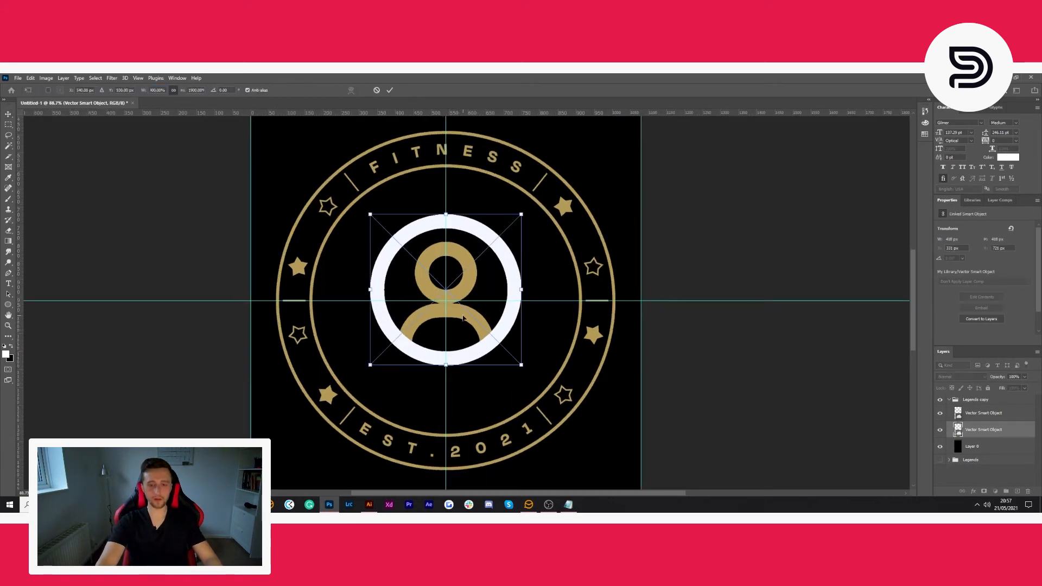
drag(463, 319, 462, 330)
key(Return)
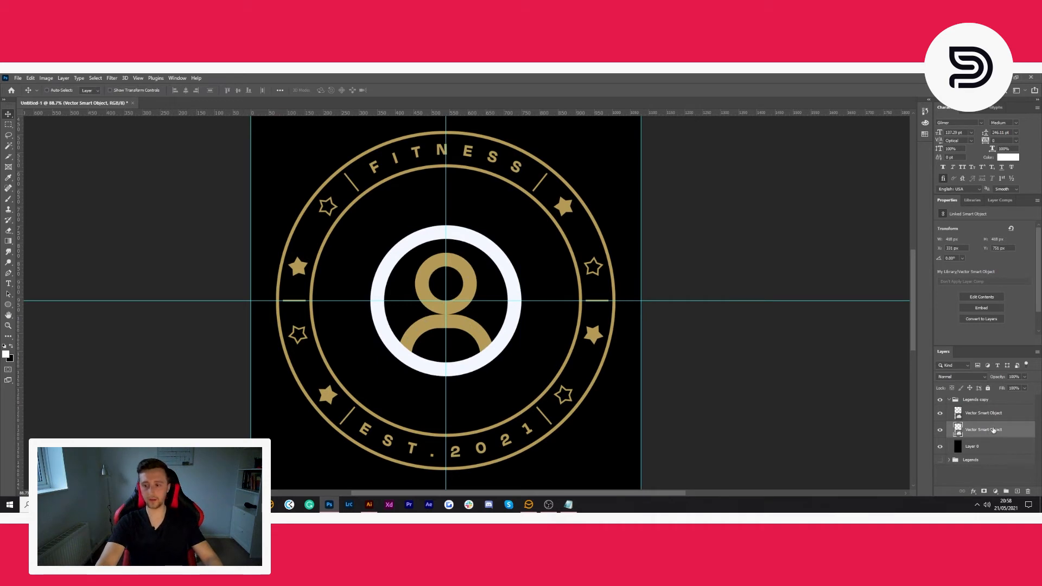
- Rename the Legends copy group as About Us
click(991, 400)
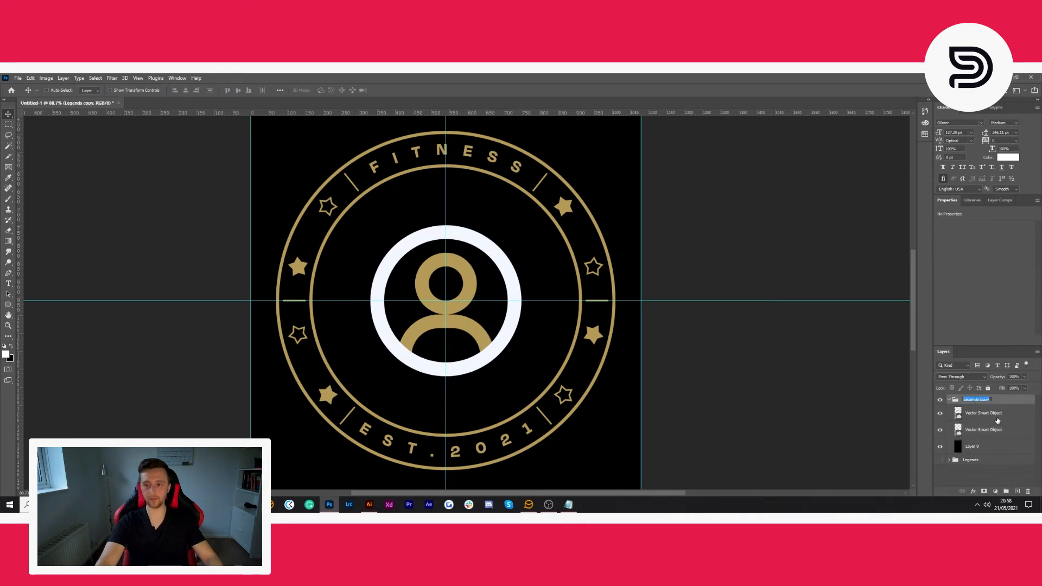
click(1016, 463)
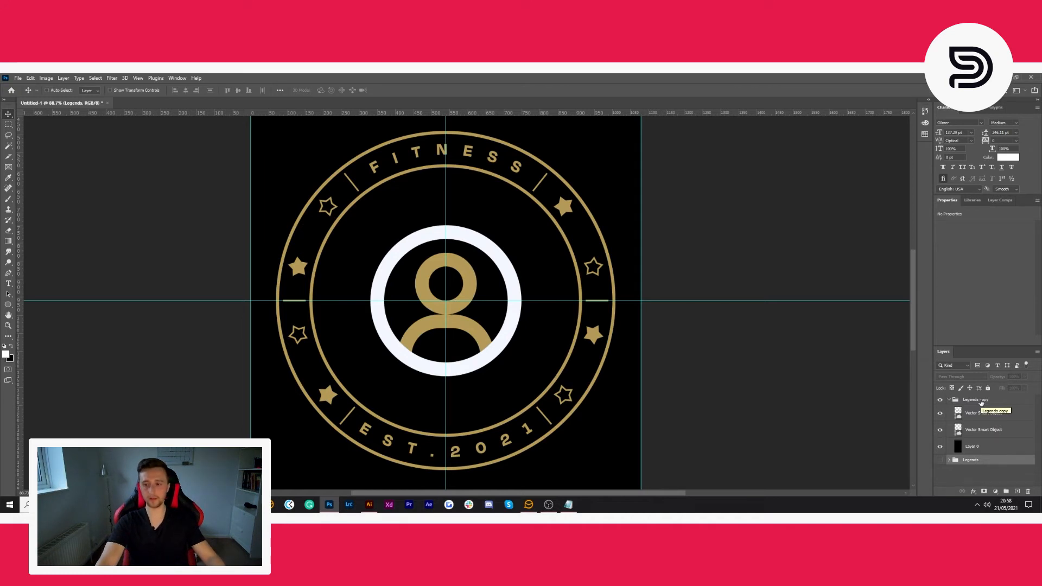
double_click(971, 400)
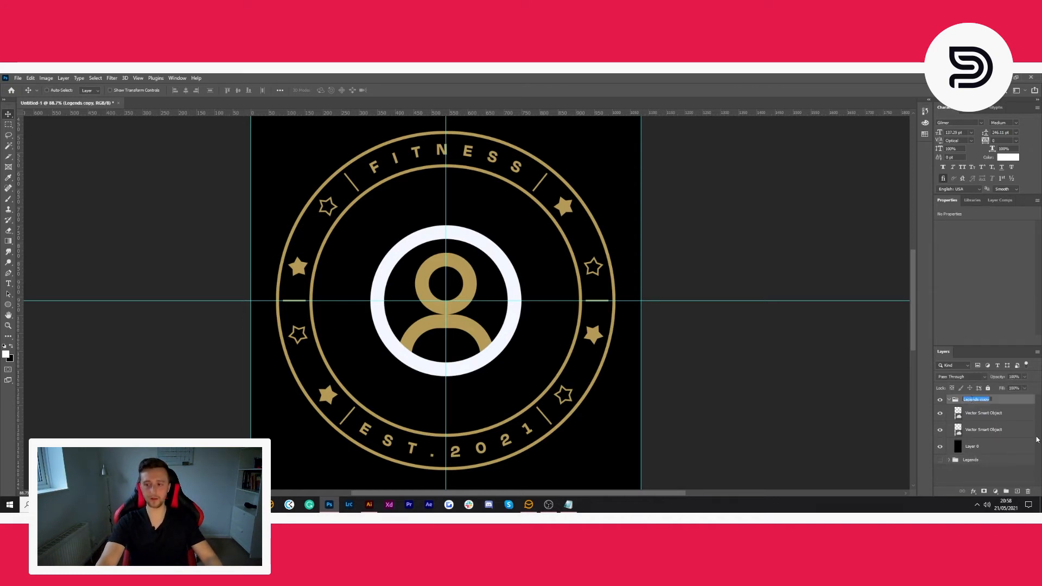
click(984, 461)
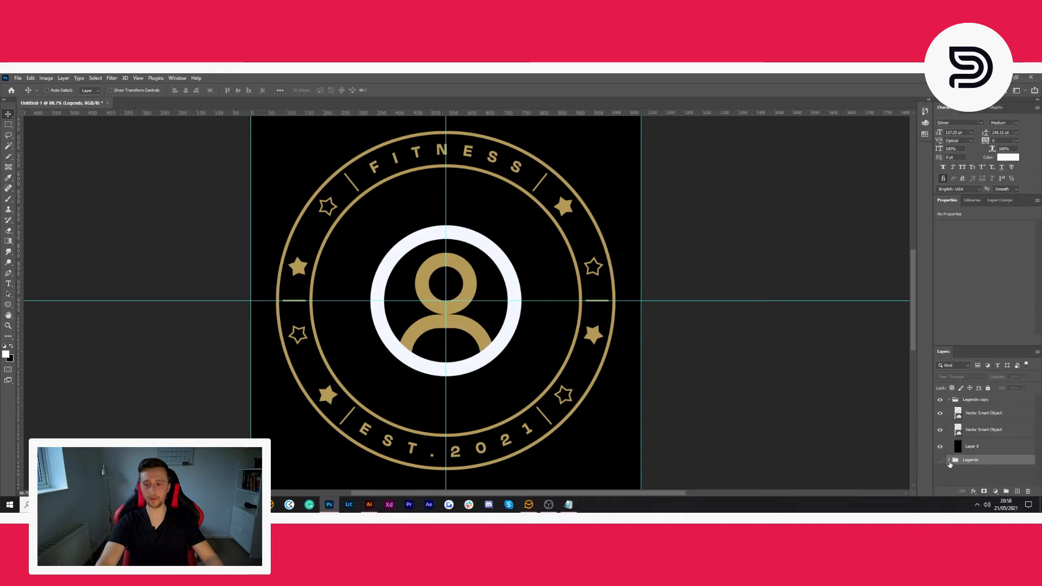
double_click(975, 401)
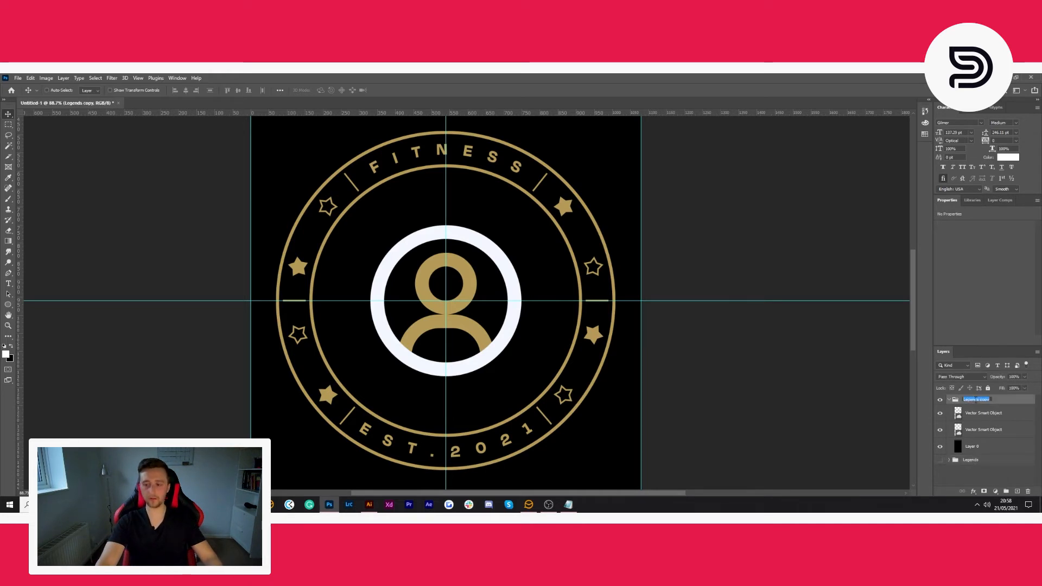
text(About Us)
key(Return)
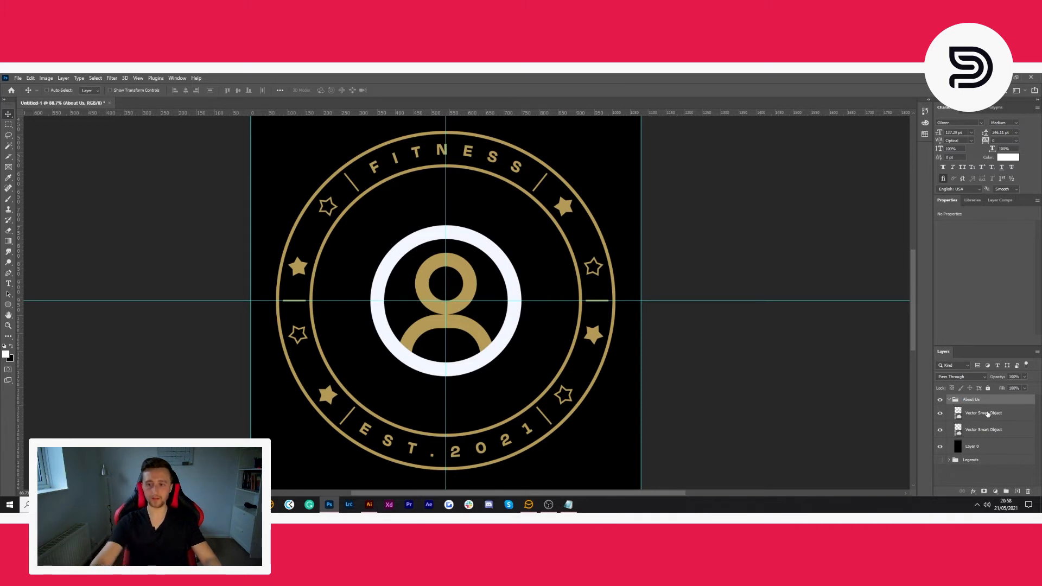
- Duplicate the About Us group with the original hidden, and delete the circled person icon from the copy
click(948, 400)
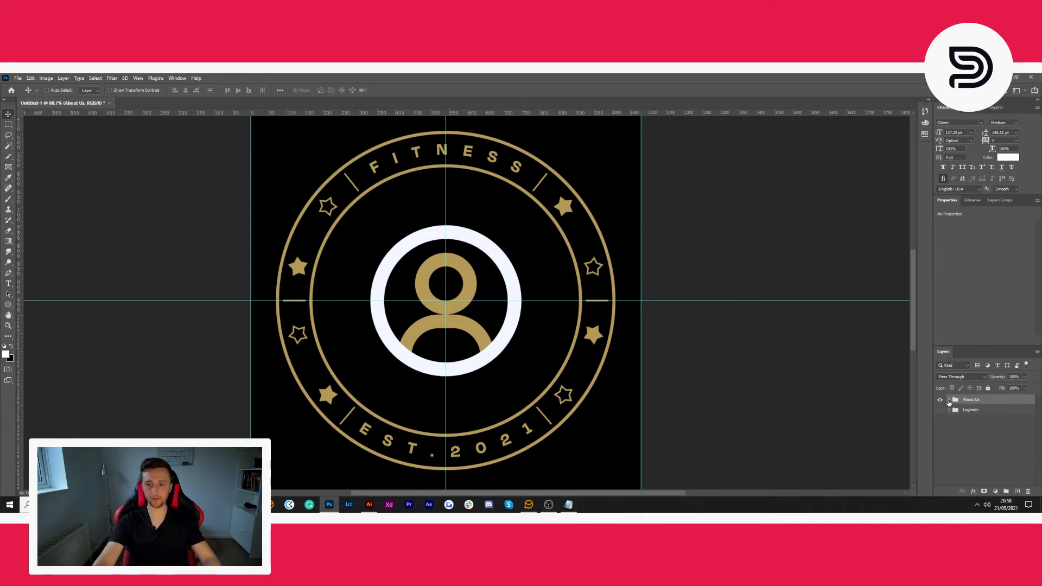
key(ctrl+j)
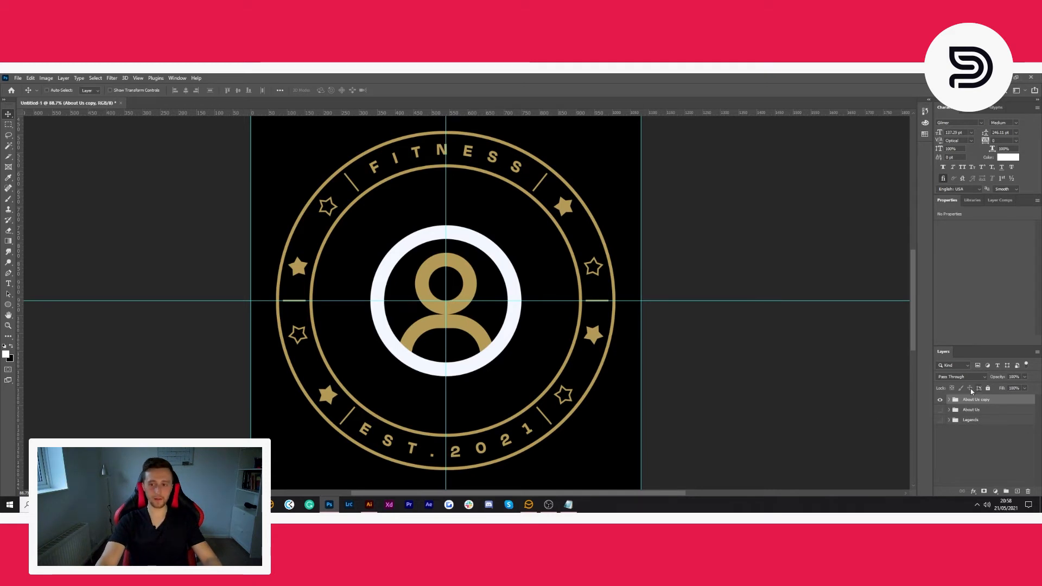
click(948, 400)
click(981, 431)
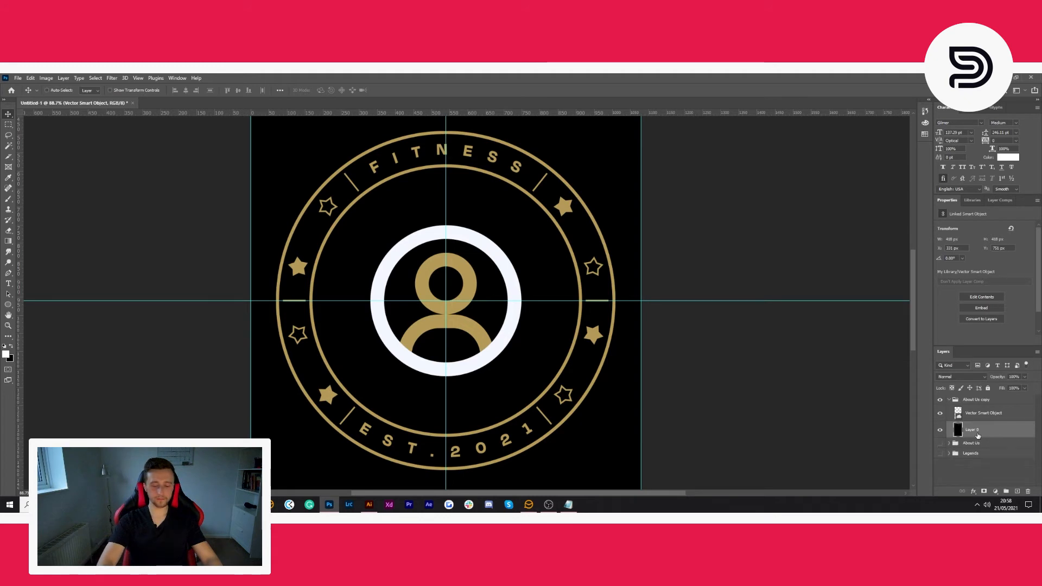
key(Delete)
- Switch to Illustrator and delete the already used circled person icon beside the icon sheet
click(369, 504)
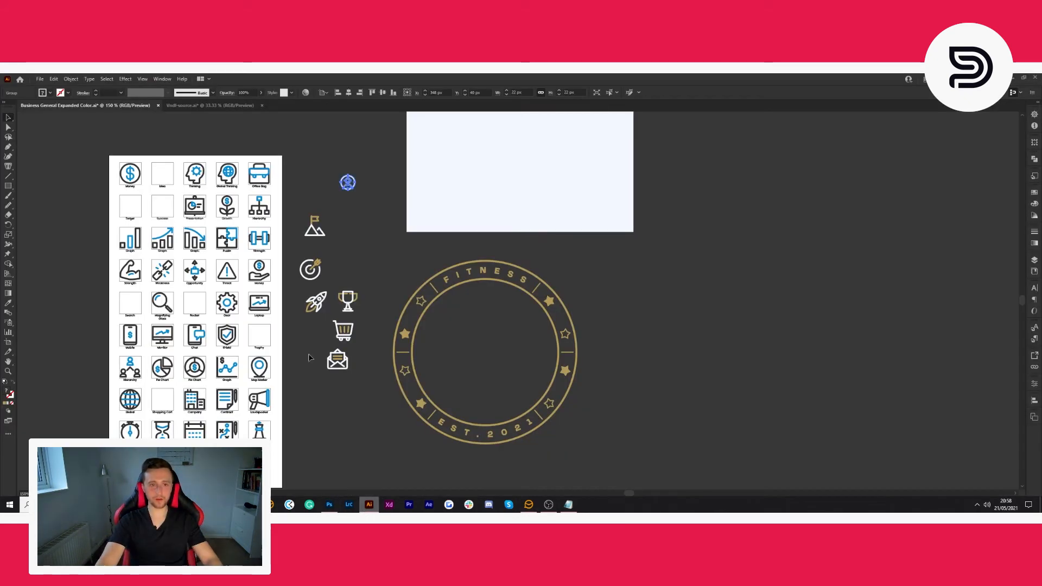
key(Delete)
- Copy the mountain flag icon from Illustrator and paste it into the Photoshop canvas as a smart object
drag(341, 190, 300, 245)
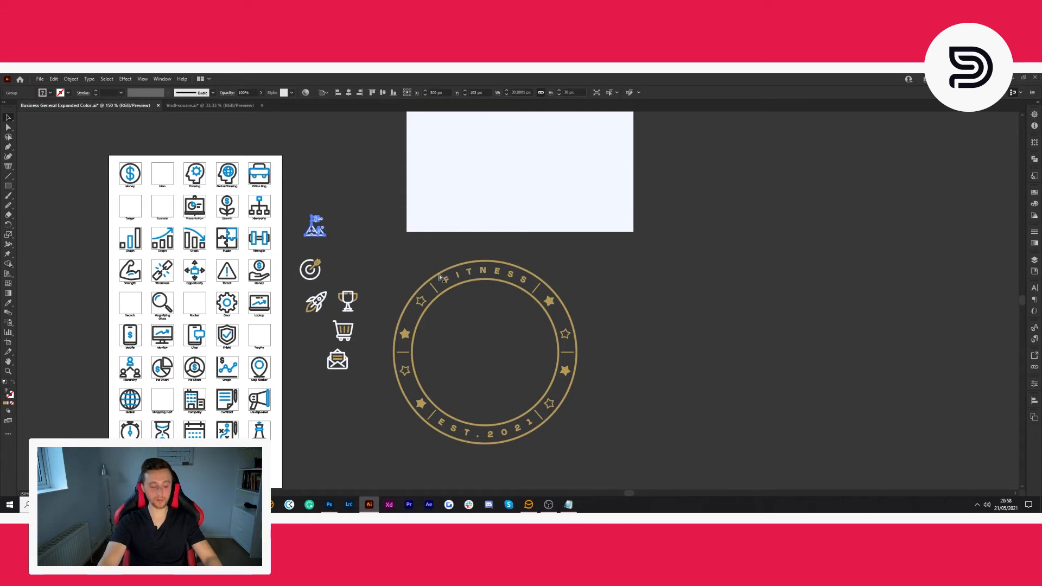
click(329, 504)
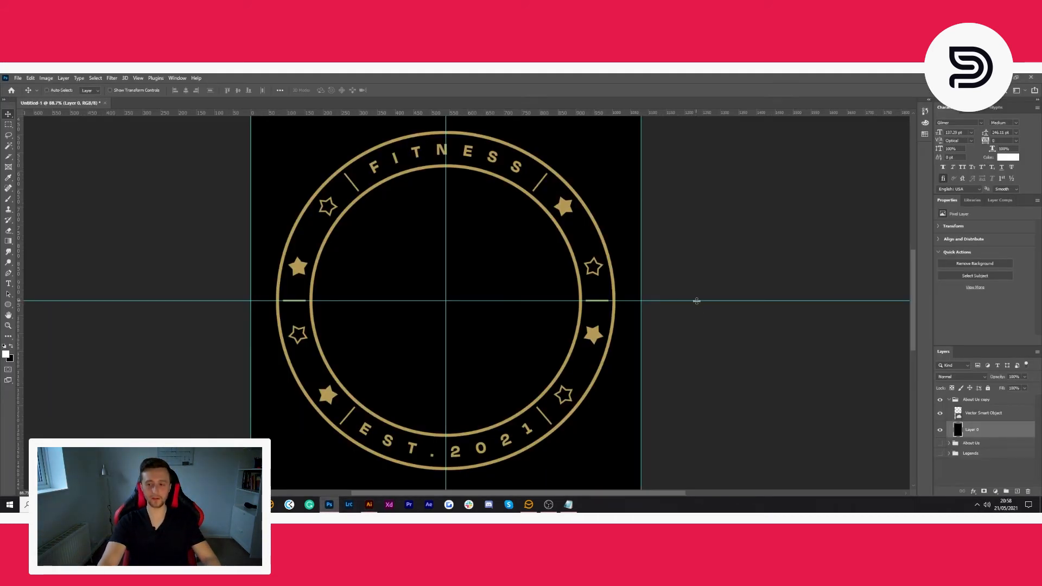
key(ctrl+v)
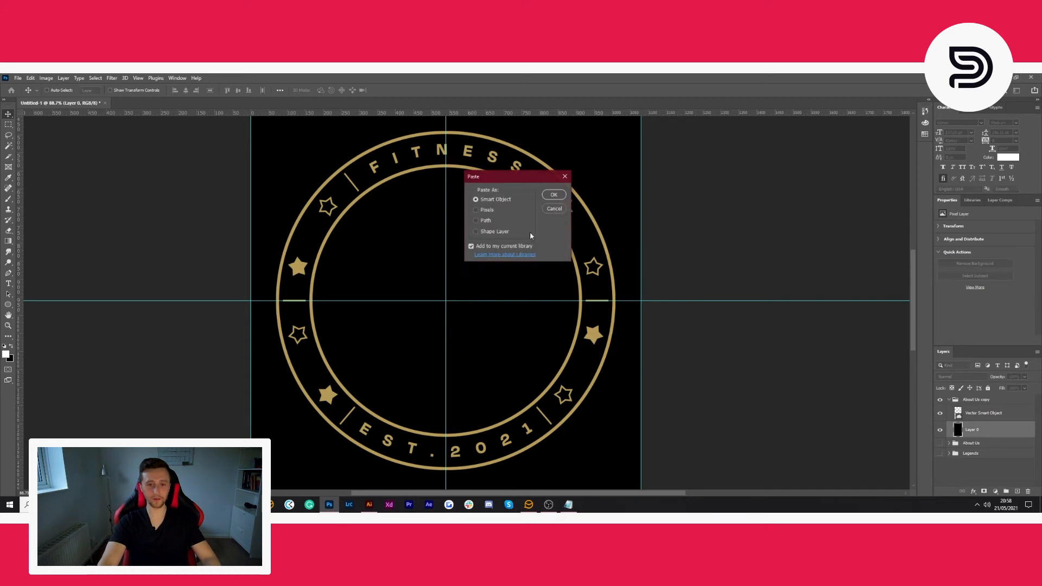
click(553, 195)
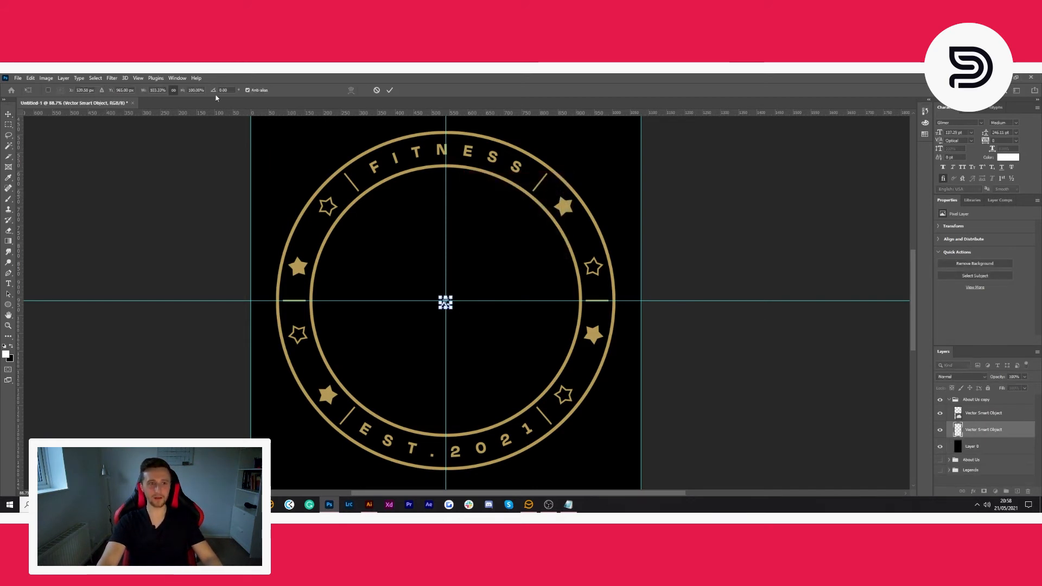
- Scale the mountain flag icon proportionally to 1600% and centre it vertically inside the ring
text(1600)
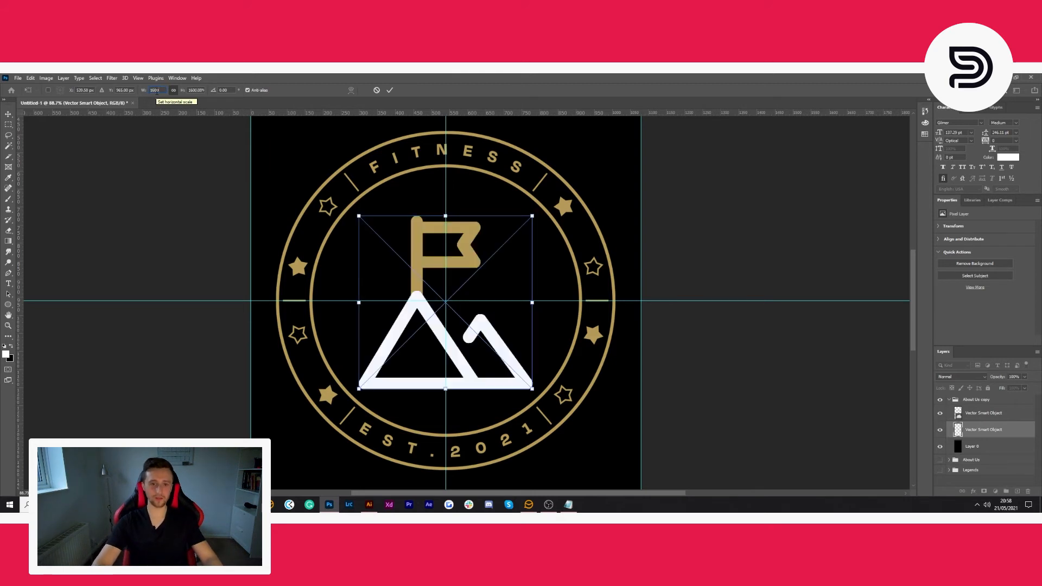
click(390, 91)
key(ctrl+t)
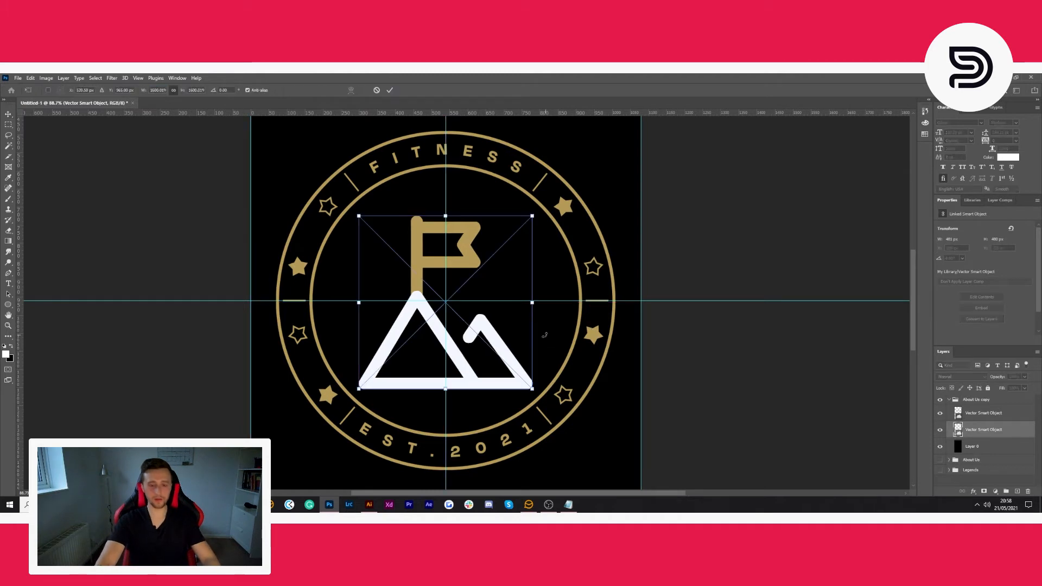
drag(480, 358, 480, 355)
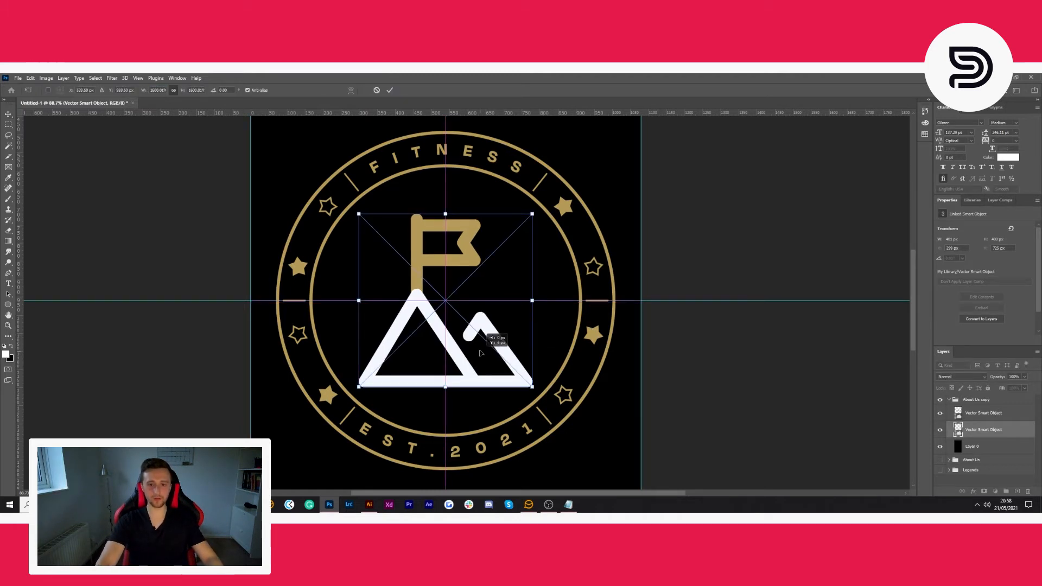
key(Return)
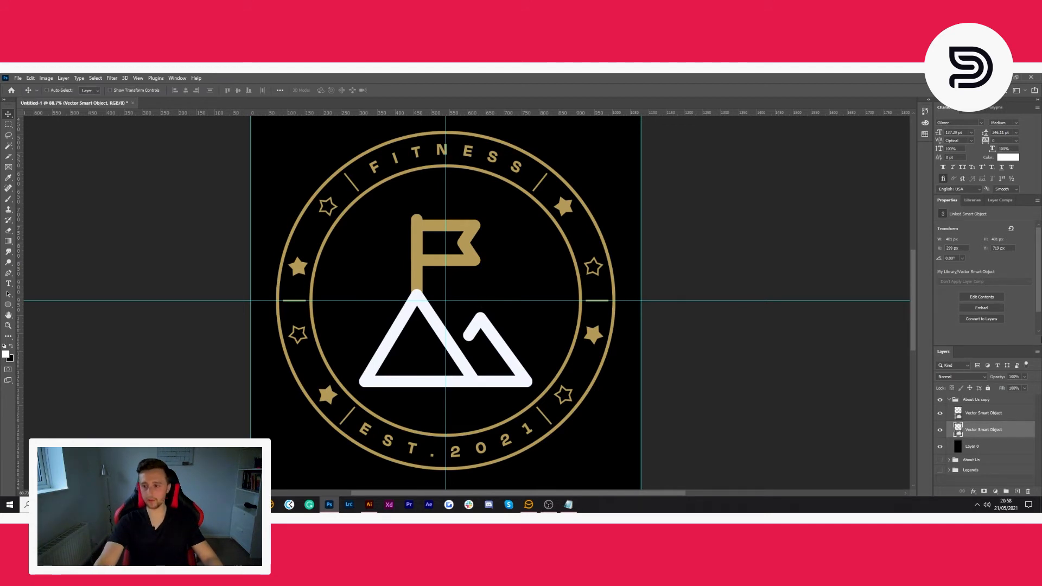
- Rename the About Us copy group as Inspire
double_click(974, 400)
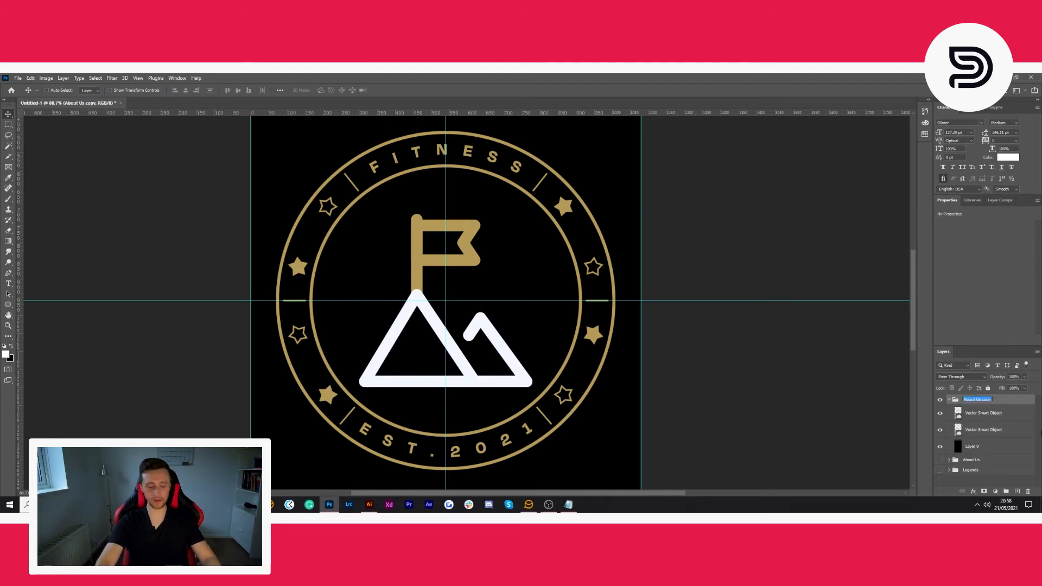
text(Inspire)
key(Return)
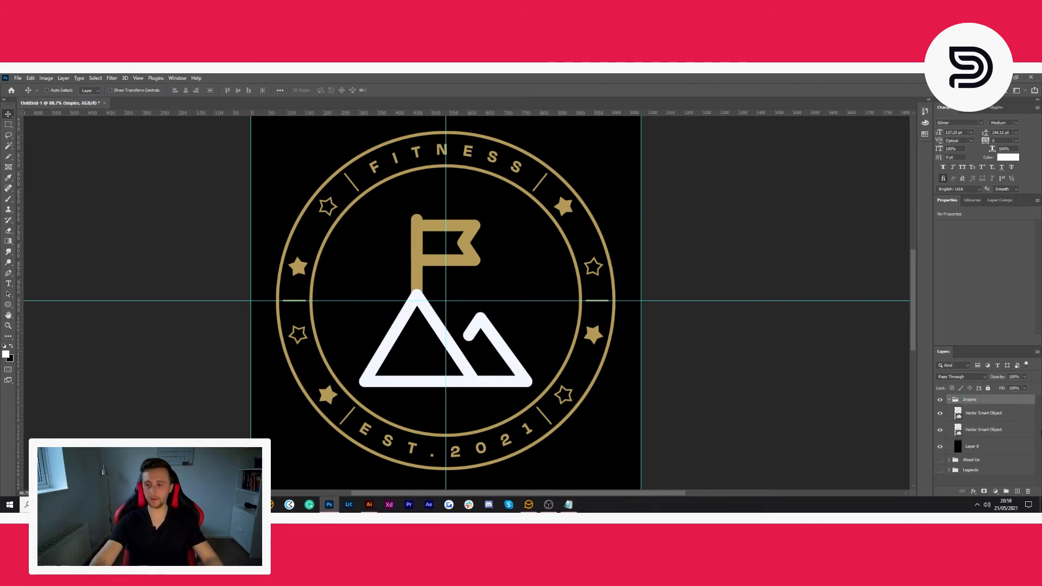
- Duplicate the collapsed Inspire group and hide the original
click(948, 401)
key(ctrl+j)
click(940, 410)
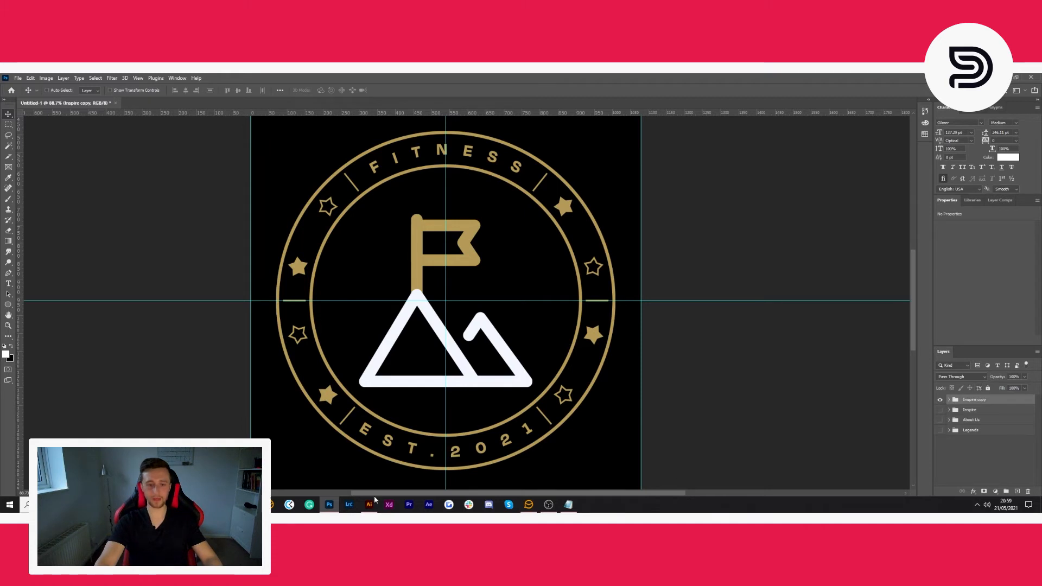
- Delete the mountain flag smart object from the Inspire copy group
click(948, 400)
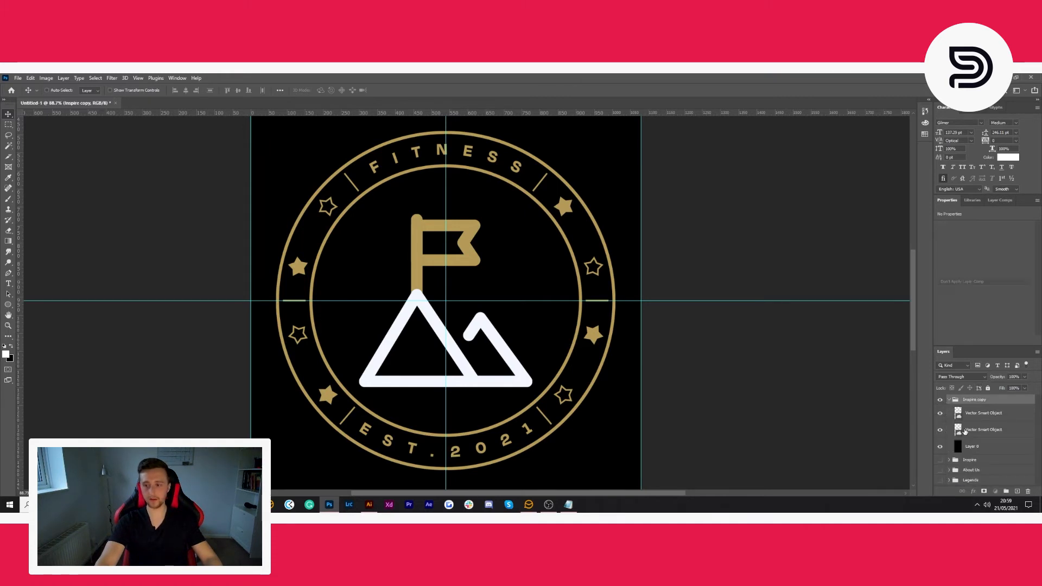
click(964, 430)
key(Delete)
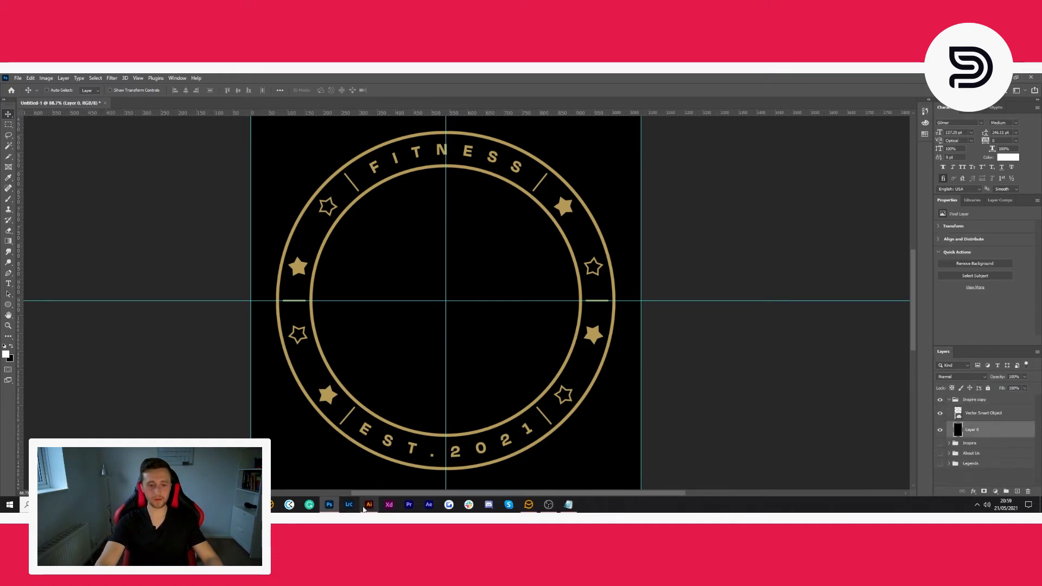
- Switch to Illustrator and delete the already used mountain flag icon beside the icon sheet
click(369, 505)
click(315, 238)
key(Delete)
- Copy the target and arrow icon from Illustrator and paste it into the Photoshop canvas as a smart object
click(313, 276)
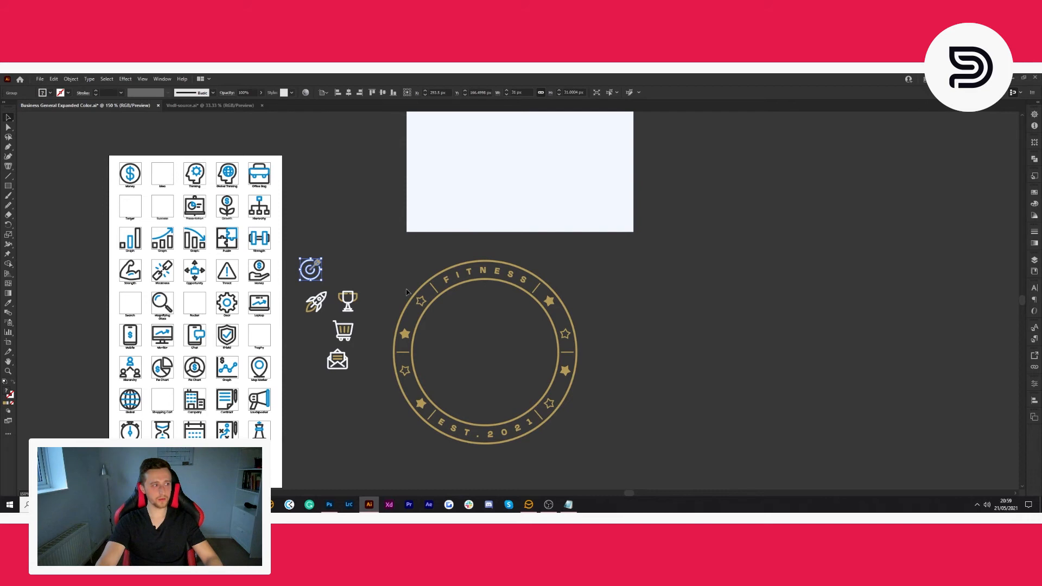
key(ctrl+c)
click(329, 505)
key(ctrl+v)
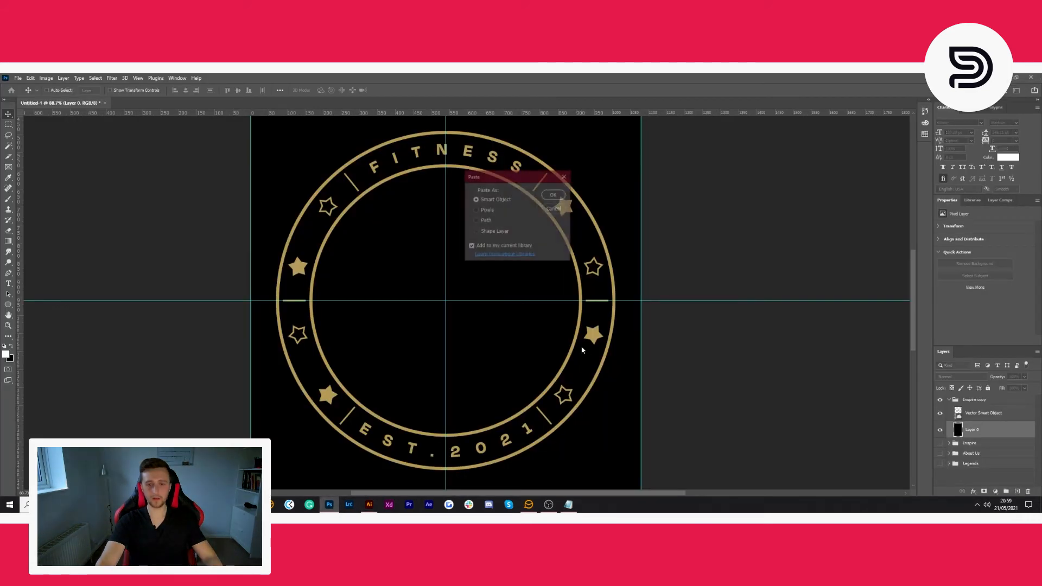
key(Return)
- Scale the target icon proportionally to 1600% and nudge it into the vertical centre of the ring
click(155, 90)
text(1600)
key(Return)
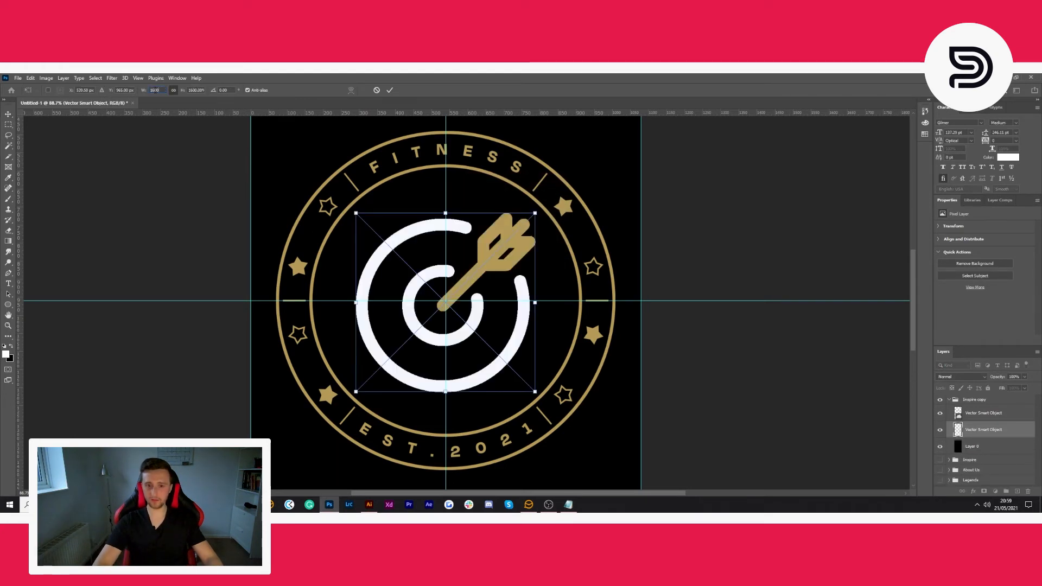
click(390, 90)
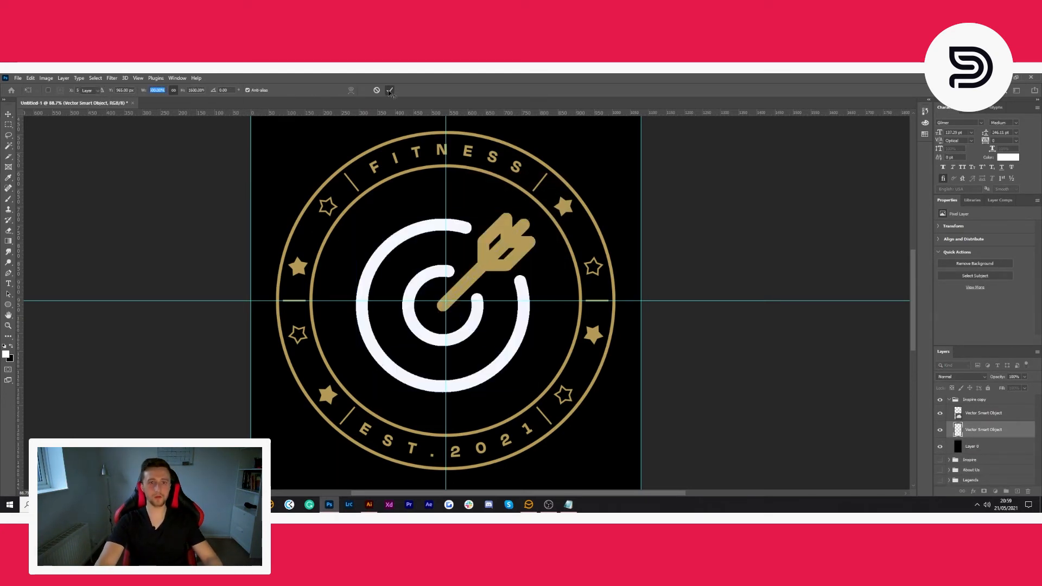
key(ctrl+t)
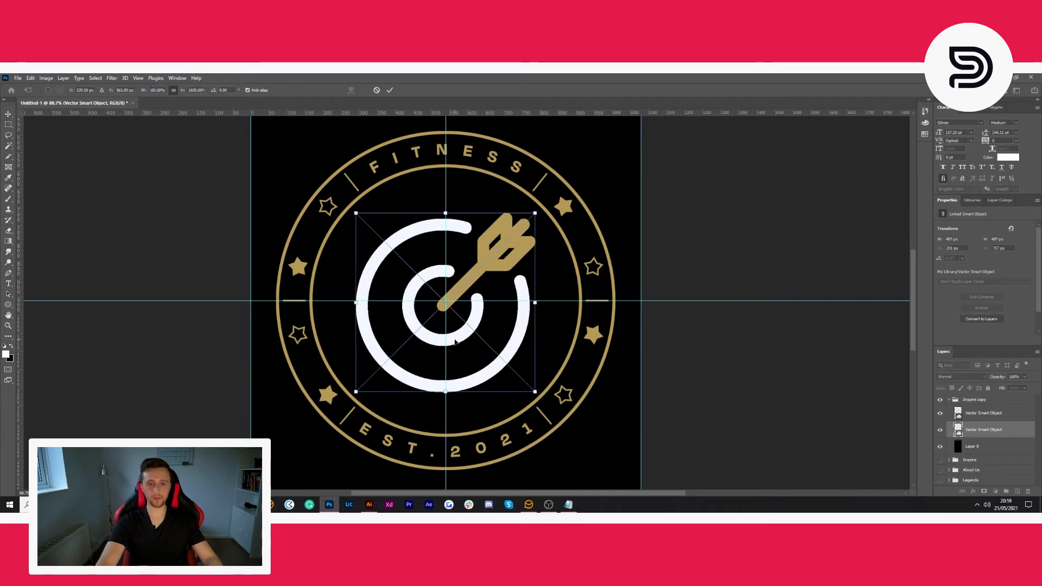
drag(458, 335, 459, 338)
key(Return)
- Rename the Inspire copy group as Advice and duplicate it, with the original hidden
double_click(974, 401)
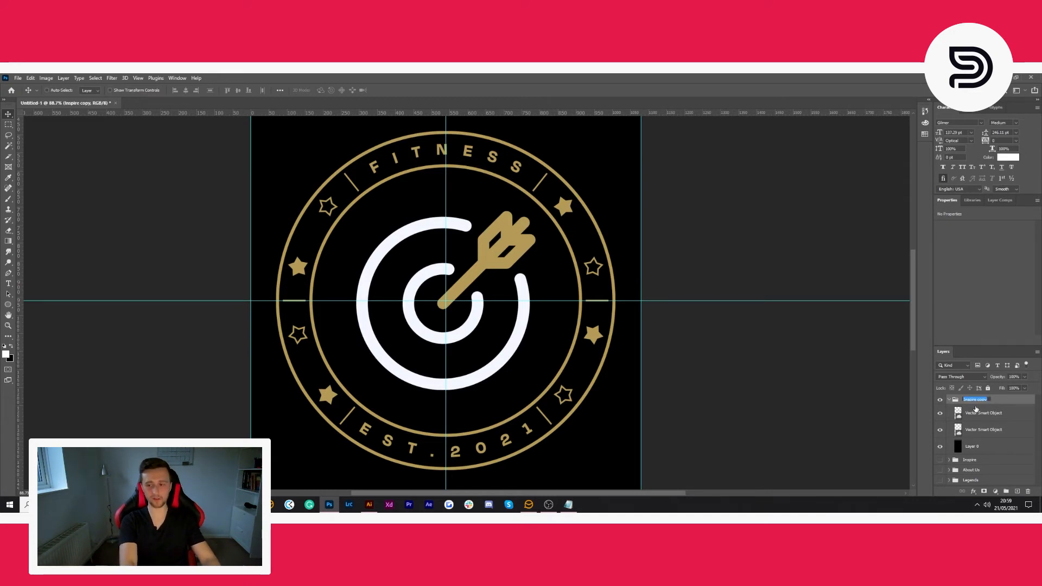
text(Advice)
key(Return)
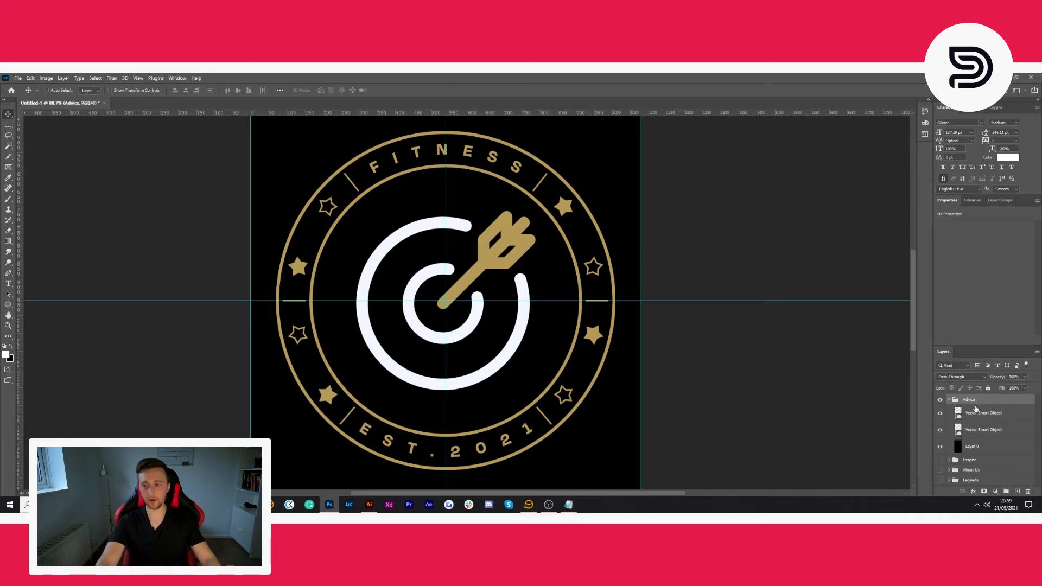
click(951, 400)
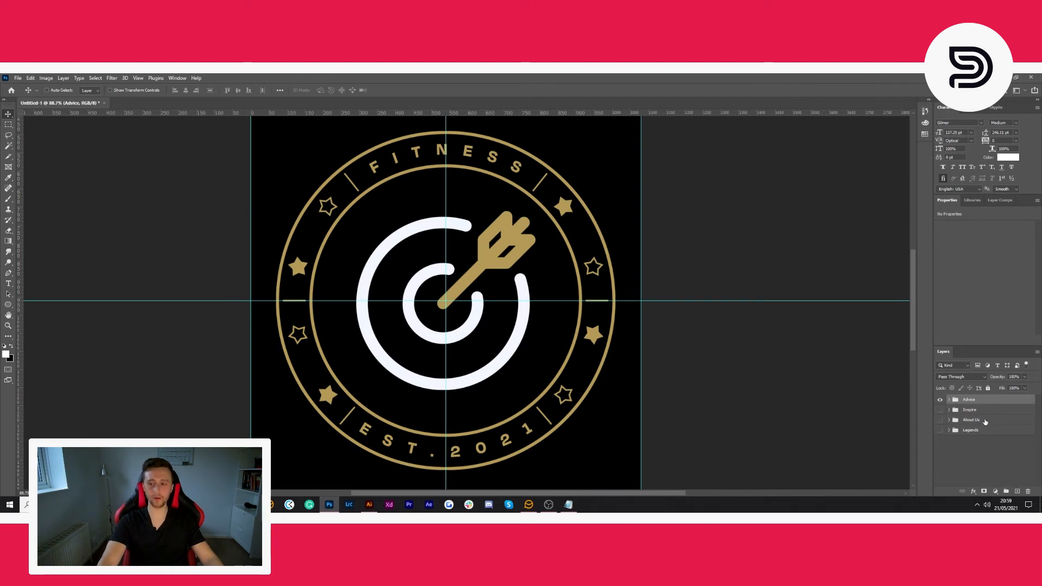
key(ctrl+j)
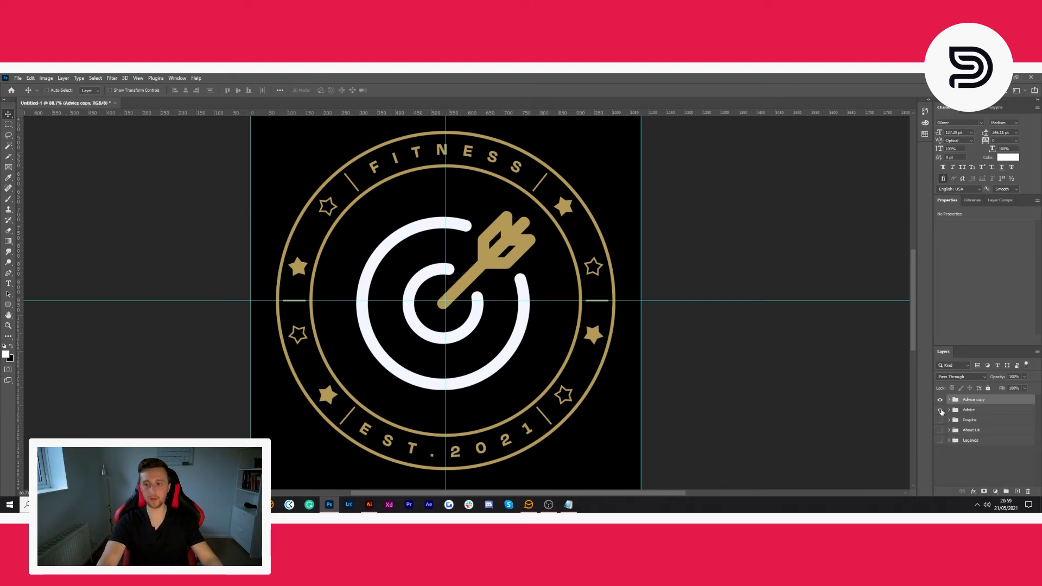
- Switch to Illustrator, delete the used target icon beside the icon sheet, and copy the rocket icon
click(370, 504)
click(317, 301)
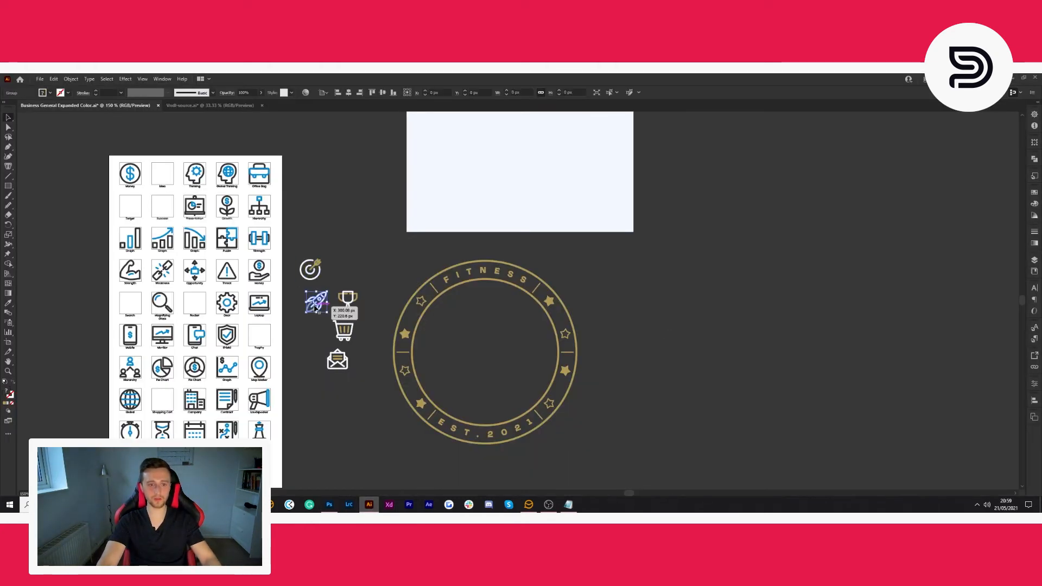
click(308, 270)
key(Delete)
click(314, 299)
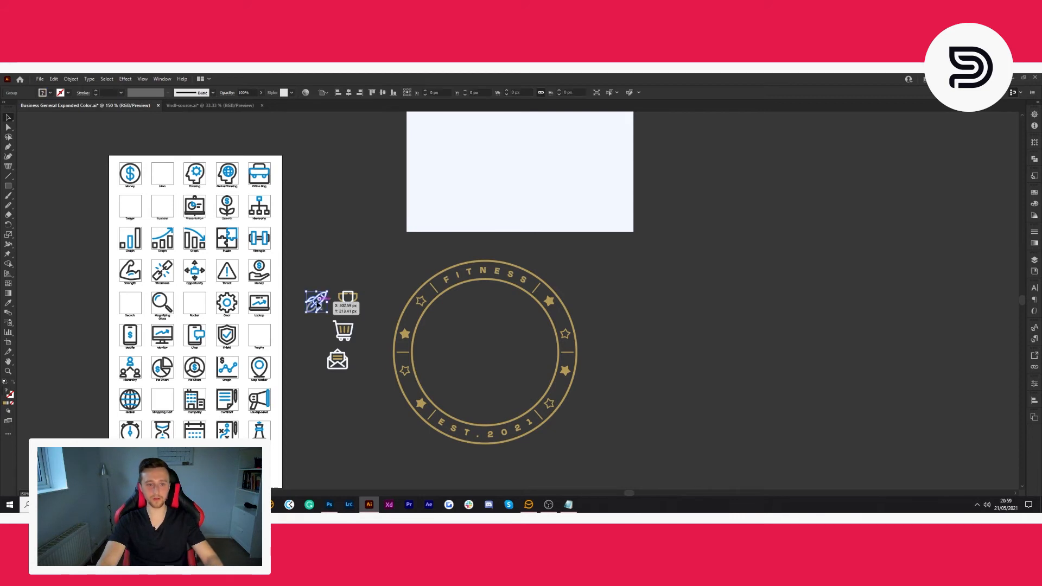
- Switch back to Photoshop and rename the Advice copy group as Journey
click(329, 504)
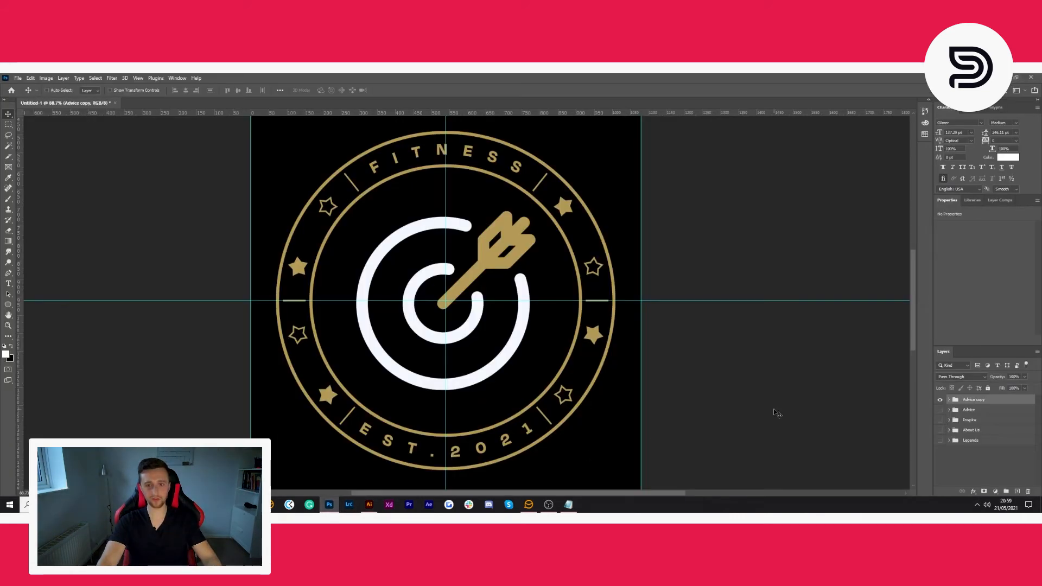
double_click(974, 400)
text(Journey)
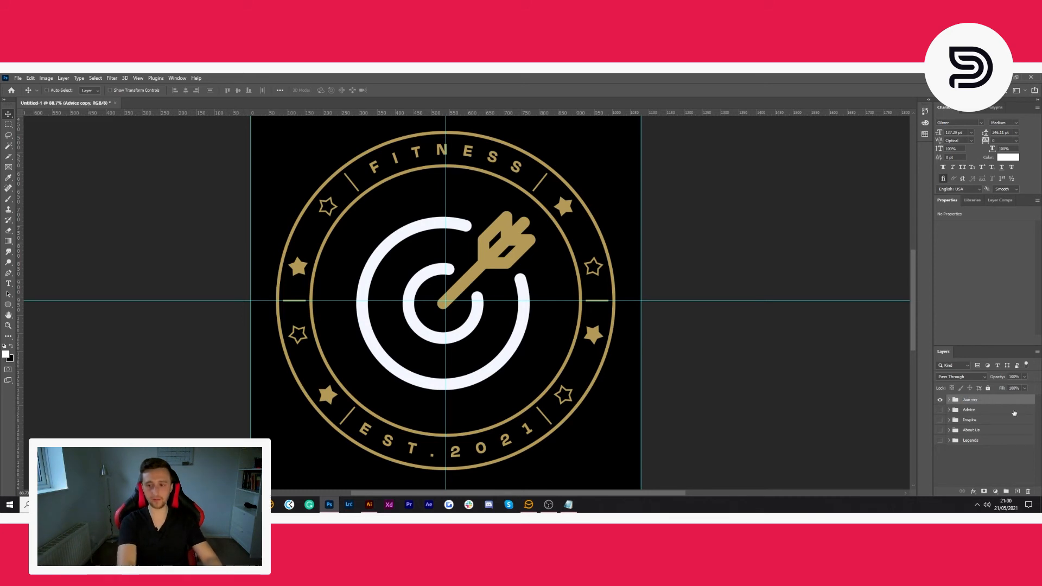
key(Return)
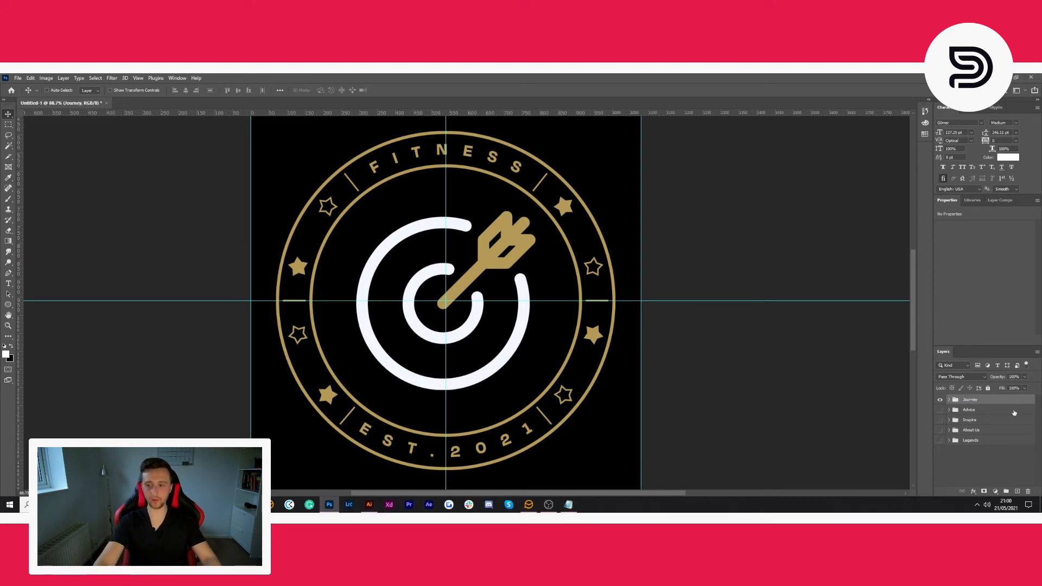
- Delete the target icon from the Journey group and paste the rocket icon as a smart object in its place
click(948, 400)
click(958, 430)
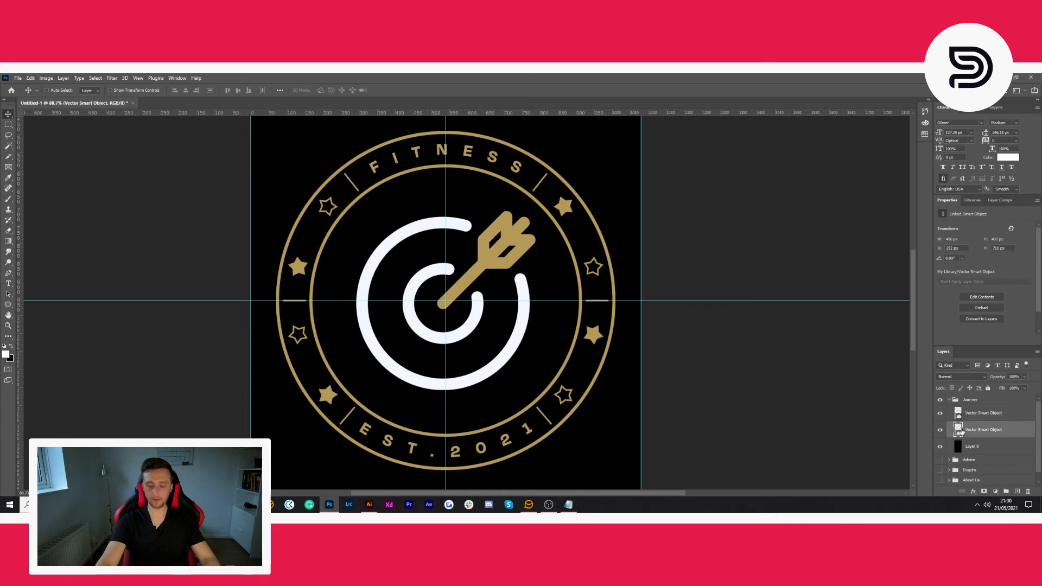
key(Delete)
key(ctrl+v)
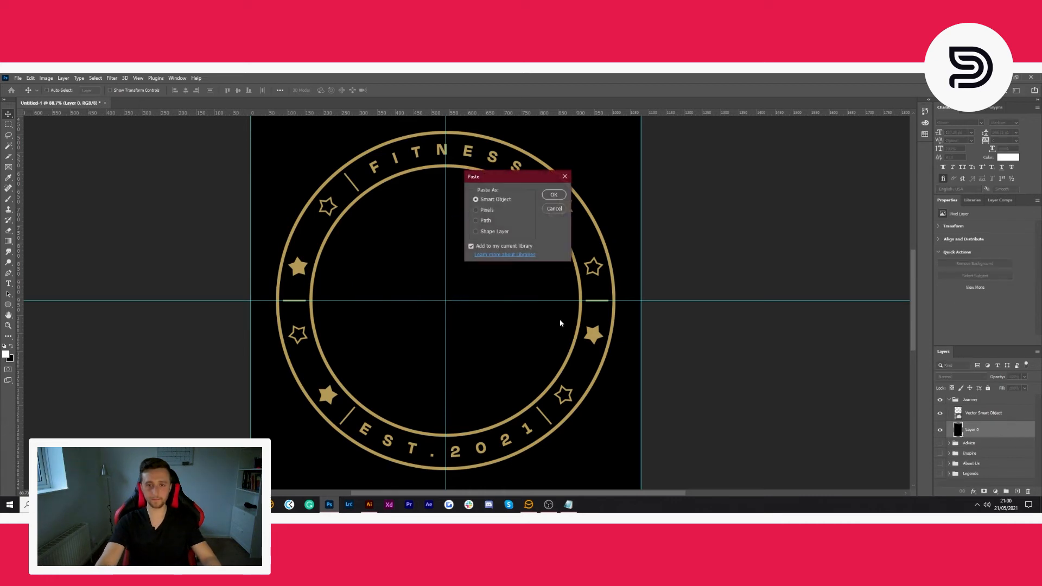
click(553, 195)
- Scale the rocket icon proportionally to 1600% and nudge it up into the vertical centre of the ring
click(165, 90)
text(1600)
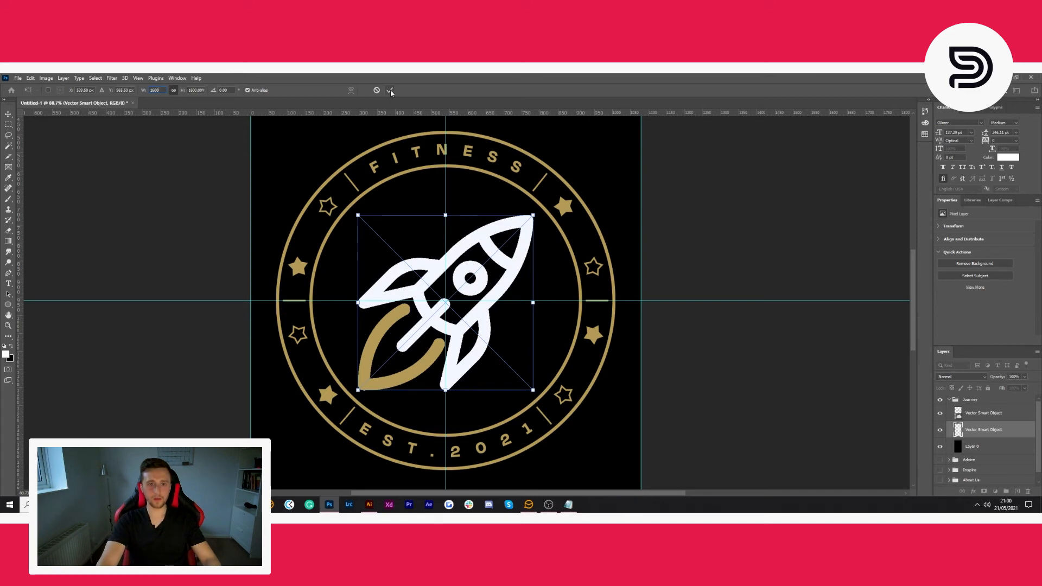
click(390, 90)
key(ctrl+t)
key(Up)
key(Up)
key(Up)
key(Up)
key(Up)
key(Up)
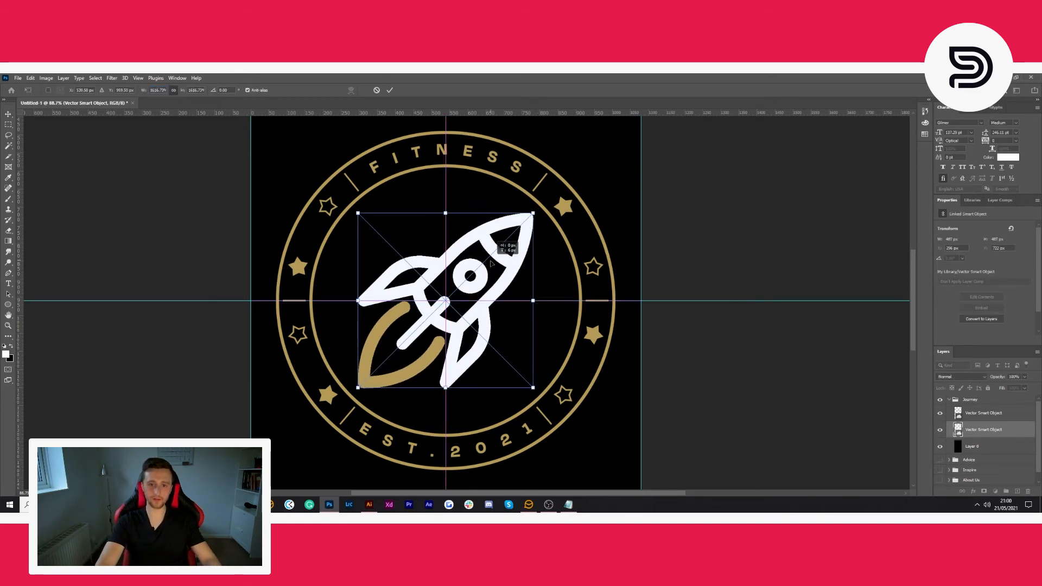
key(Return)
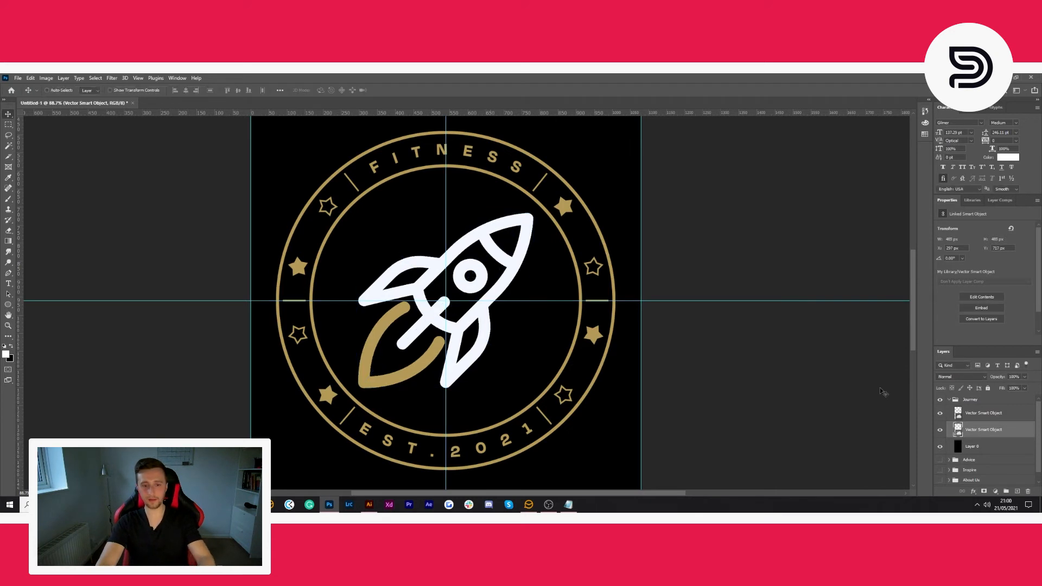
- Duplicate the Journey group with the original hidden, and delete the rocket icon from the copy
click(969, 400)
click(949, 400)
key(ctrl+j)
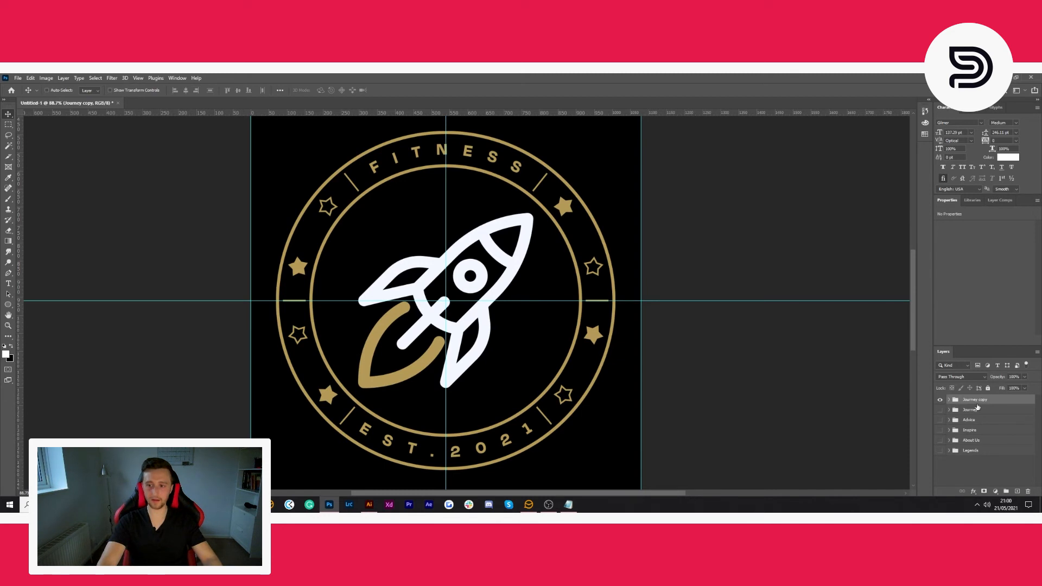
click(950, 400)
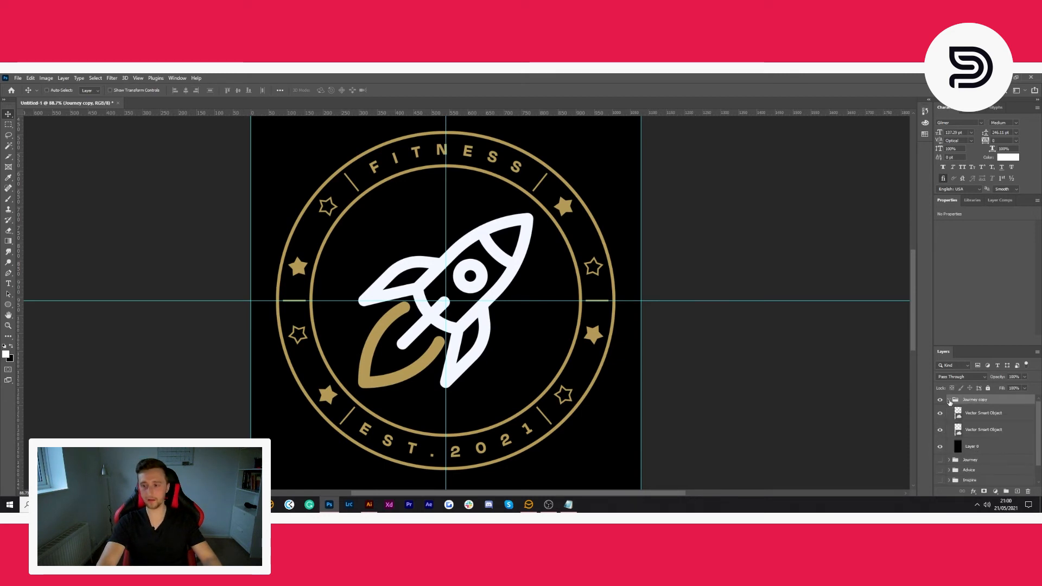
click(975, 428)
key(Delete)
- Switch to Illustrator, delete the used rocket icon, and copy the trophy icon beside the icon sheet
click(369, 504)
click(351, 252)
click(313, 307)
key(Delete)
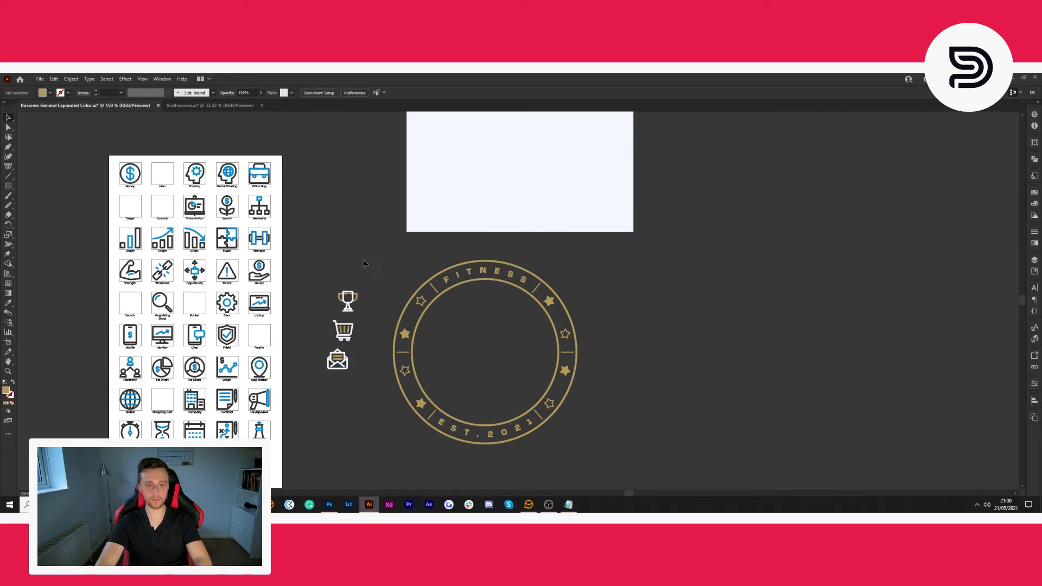
click(348, 302)
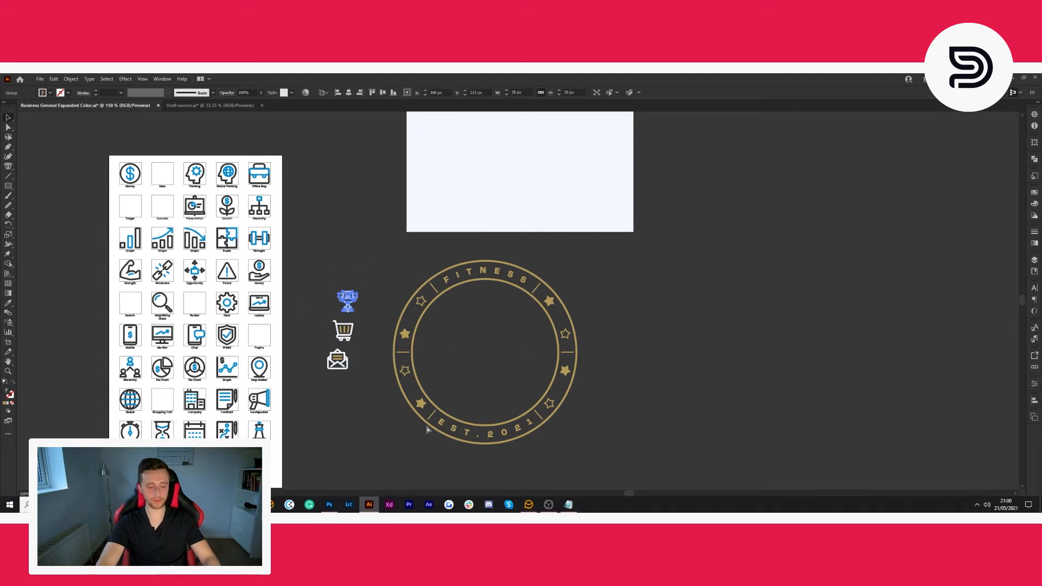
- Switch to Photoshop and paste the trophy icon into the Journey copy group as a smart object
click(329, 505)
key(ctrl+v)
click(554, 195)
- Scale the trophy icon proportionally to 1600% and move it up into the vertical centre of the ring
double_click(153, 90)
text(1600)
click(390, 90)
key(ctrl+t)
drag(496, 272, 495, 268)
key(Return)
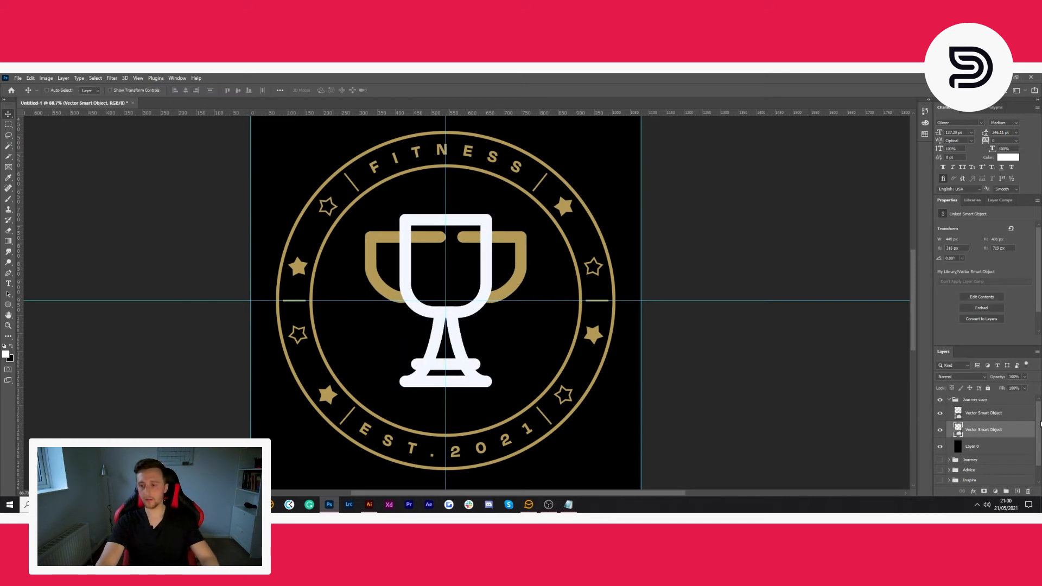
- Rename the Journey copy group as Motivate and duplicate it, with the original hidden
double_click(965, 399)
text(Motivate)
key(Return)
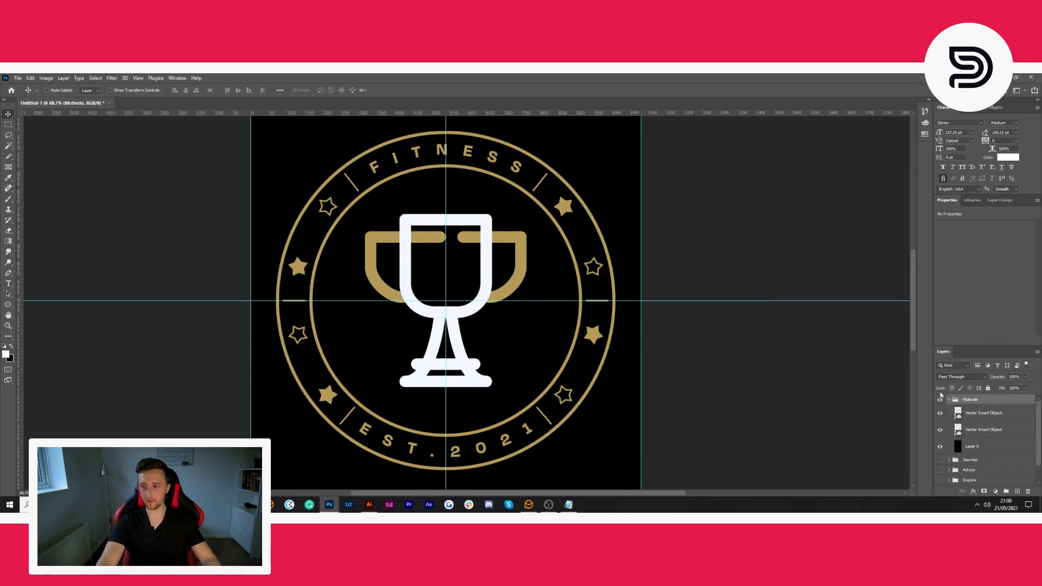
click(949, 400)
key(ctrl+j)
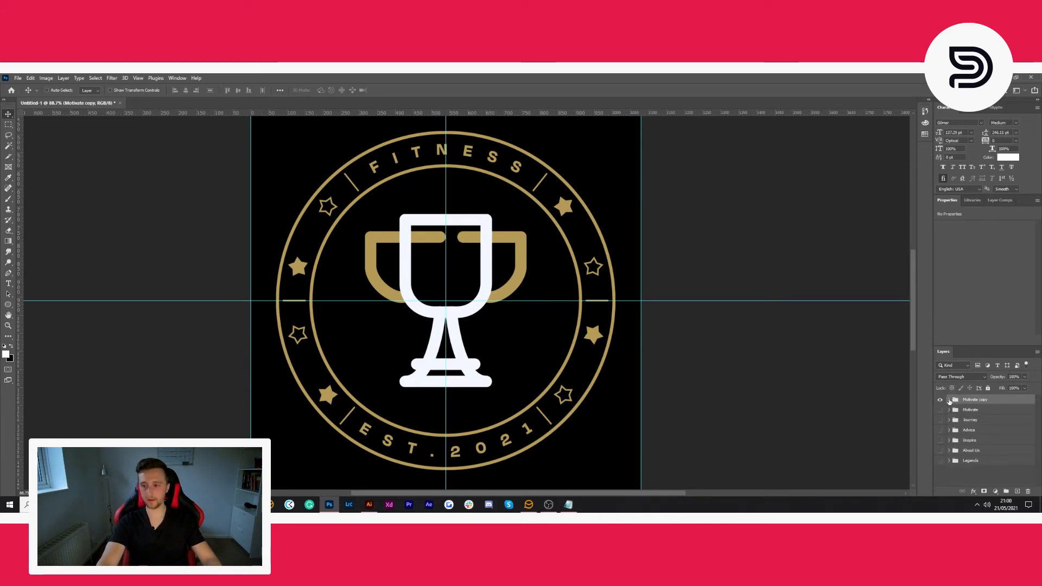
- Delete the trophy icon's smart object from the Motivate copy group
click(949, 400)
click(981, 427)
key(Delete)
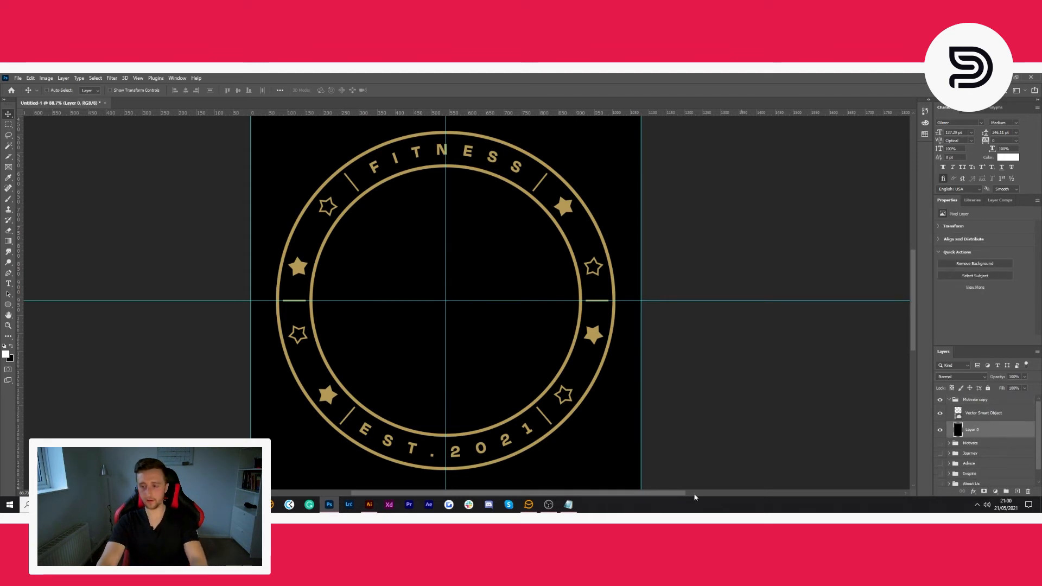
- Switch to Illustrator, delete the used trophy icon, and copy the shopping cart icon
click(369, 504)
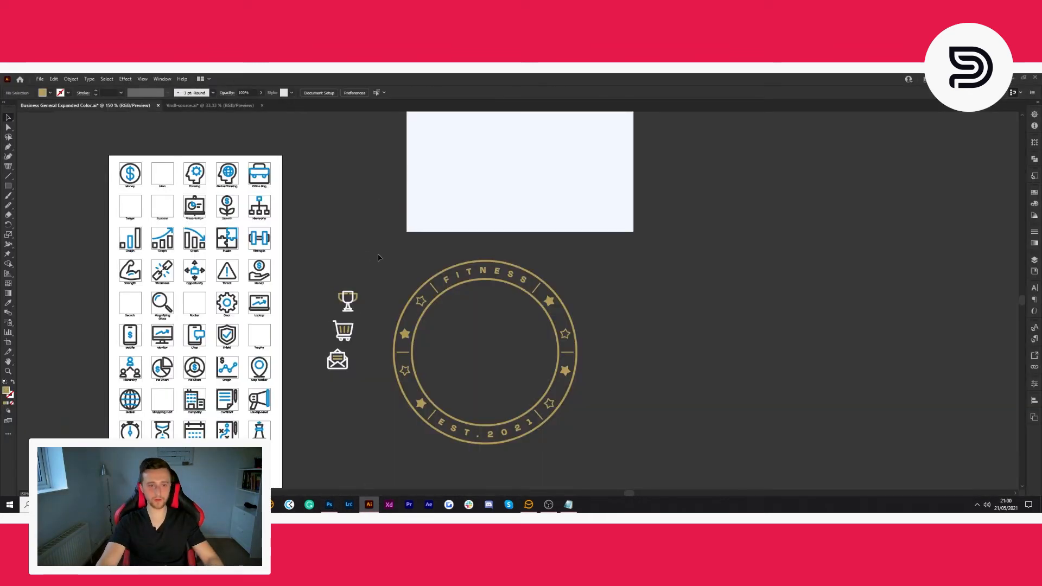
click(346, 301)
key(Delete)
click(354, 338)
- Switch to Photoshop and paste the shopping cart icon into the Motivate copy group as a smart object
click(329, 504)
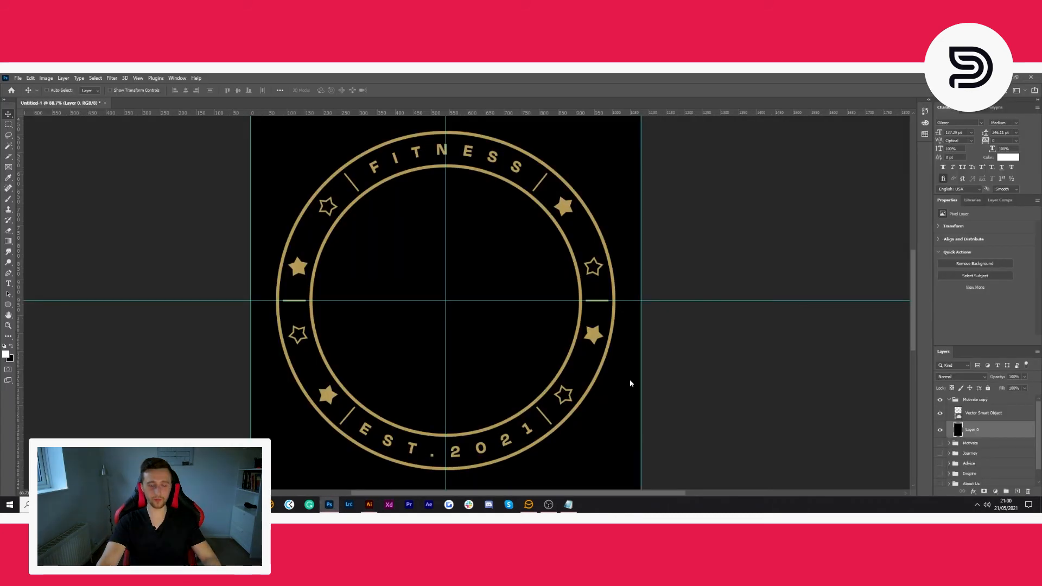
key(ctrl+v)
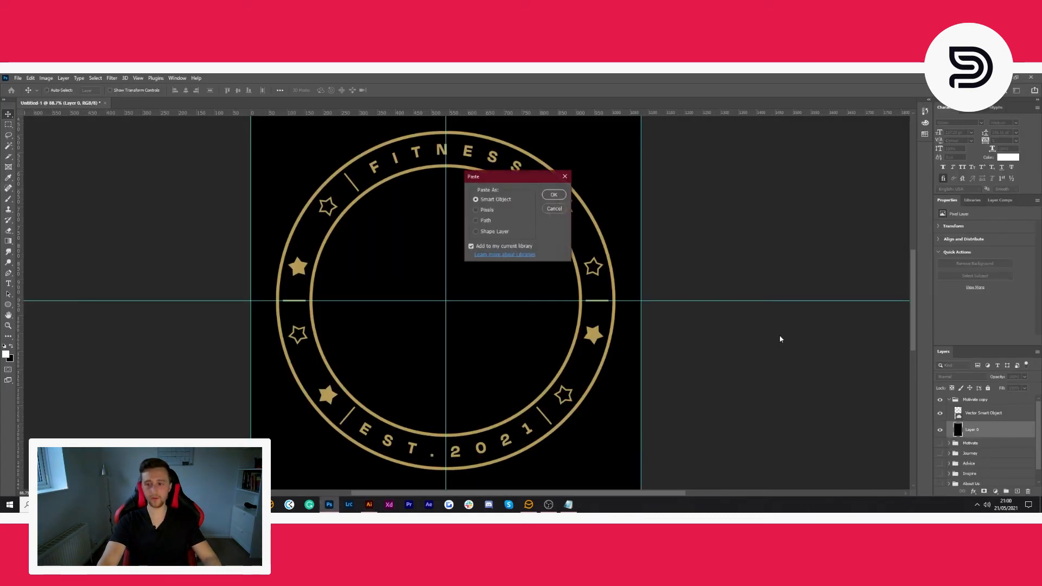
click(561, 196)
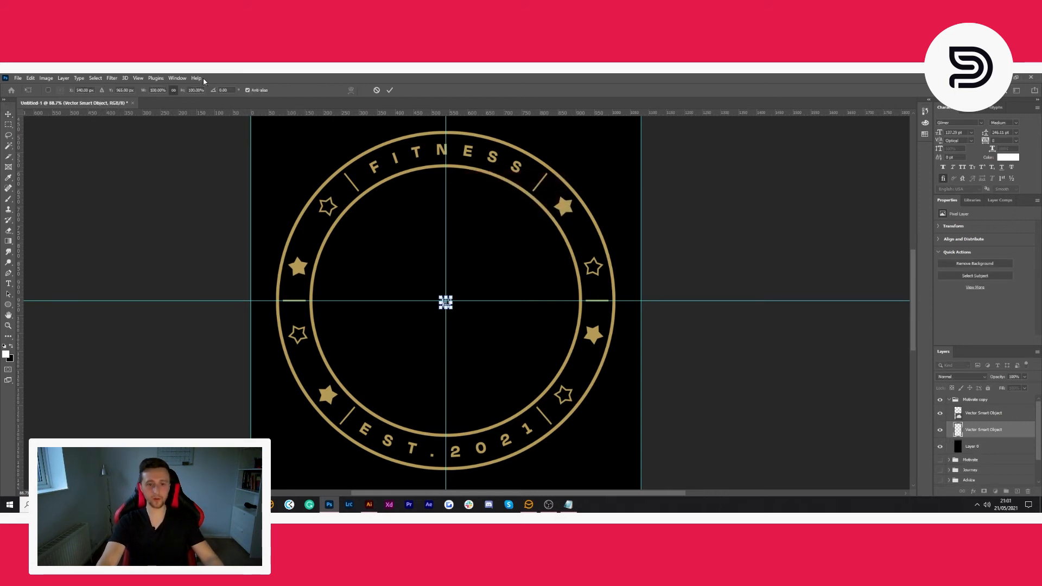
- Scale the shopping cart icon proportionally to 1600% and move it up into the vertical centre of the ring
click(157, 90)
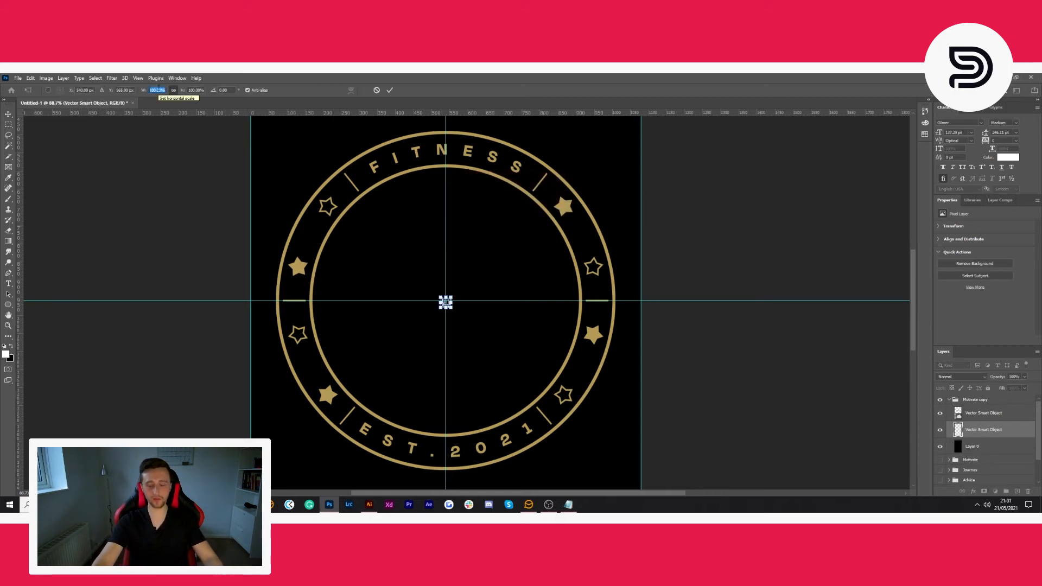
text(1600)
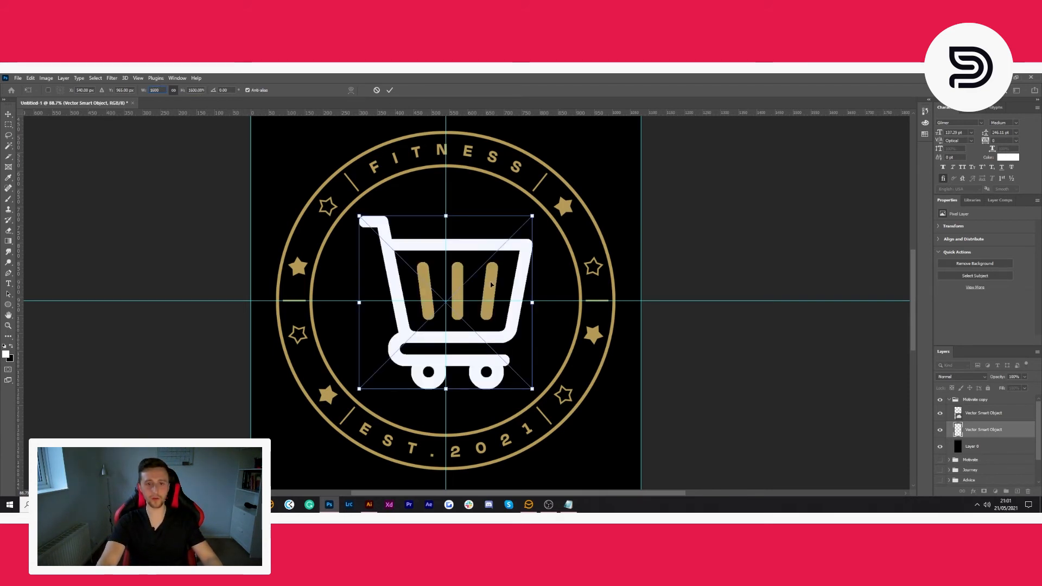
drag(491, 285, 491, 282)
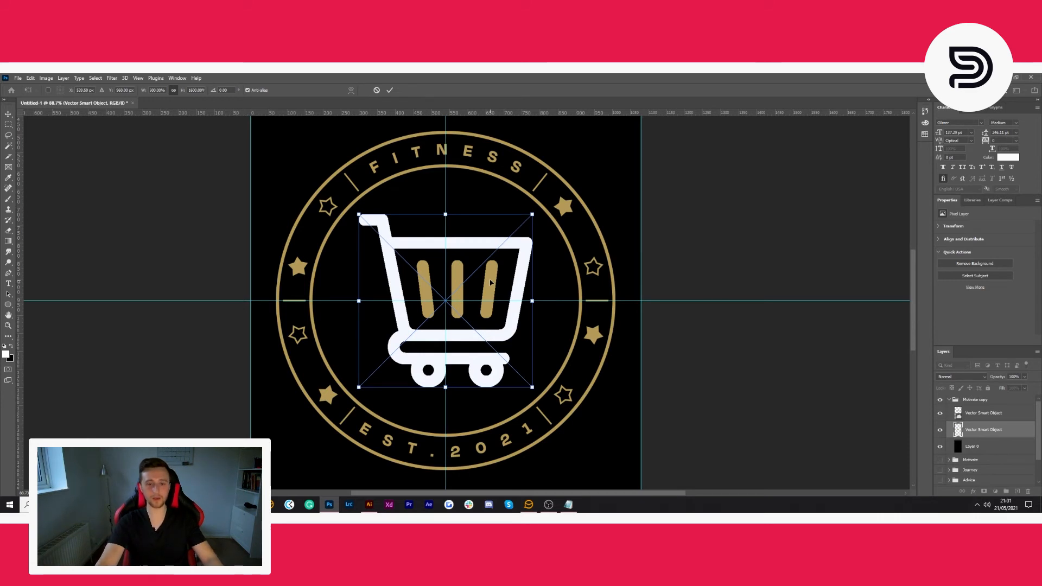
click(390, 91)
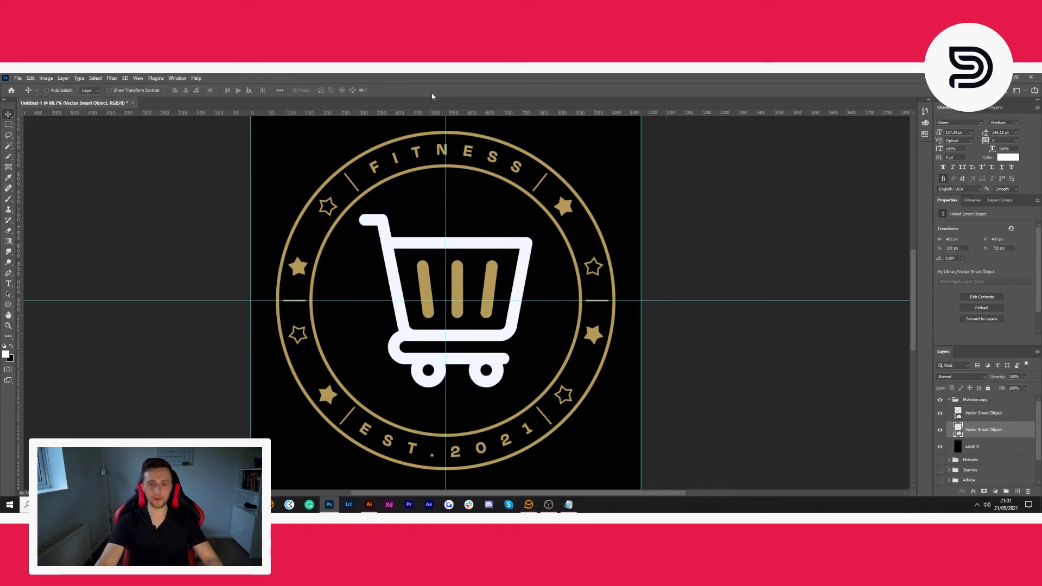
- Rename the Motivate copy group as New Drops and duplicate it
double_click(976, 400)
text(New Drops)
key(Return)
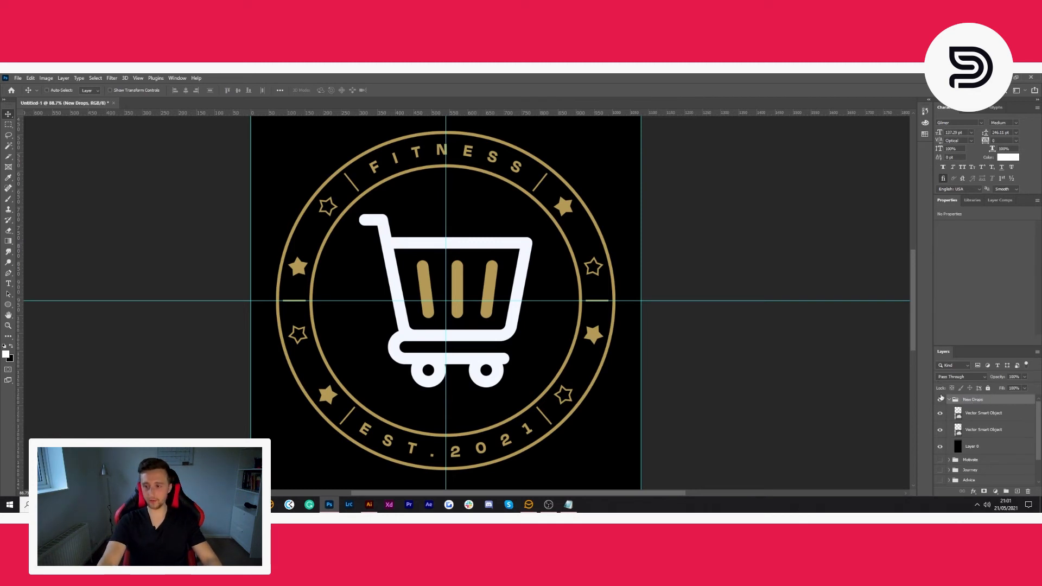
click(949, 400)
key(ctrl+j)
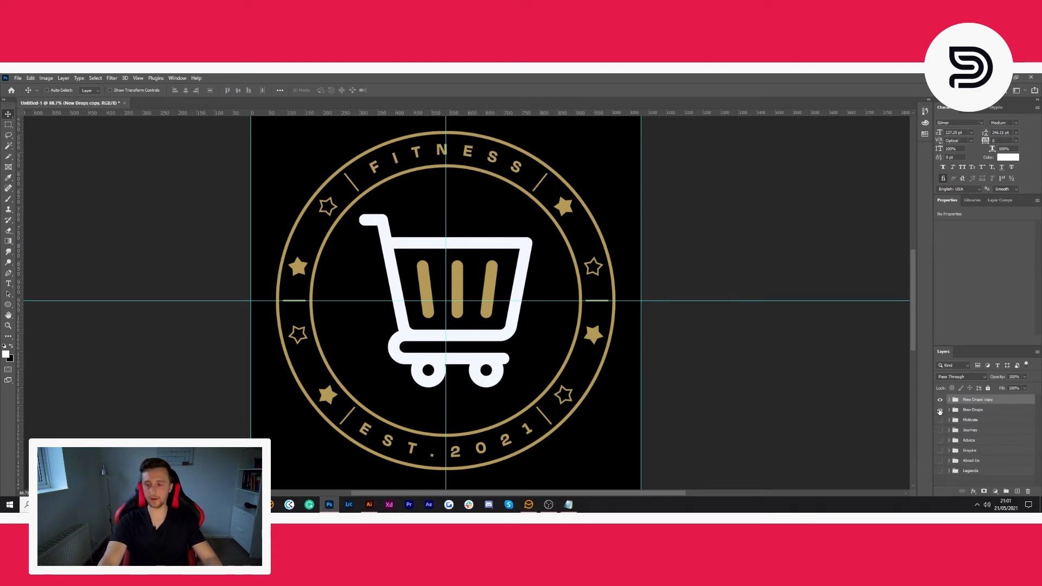
- Rename the New Drops copy group as Contact, with the original New Drops group hidden
double_click(973, 400)
text(contact)
key(Return)
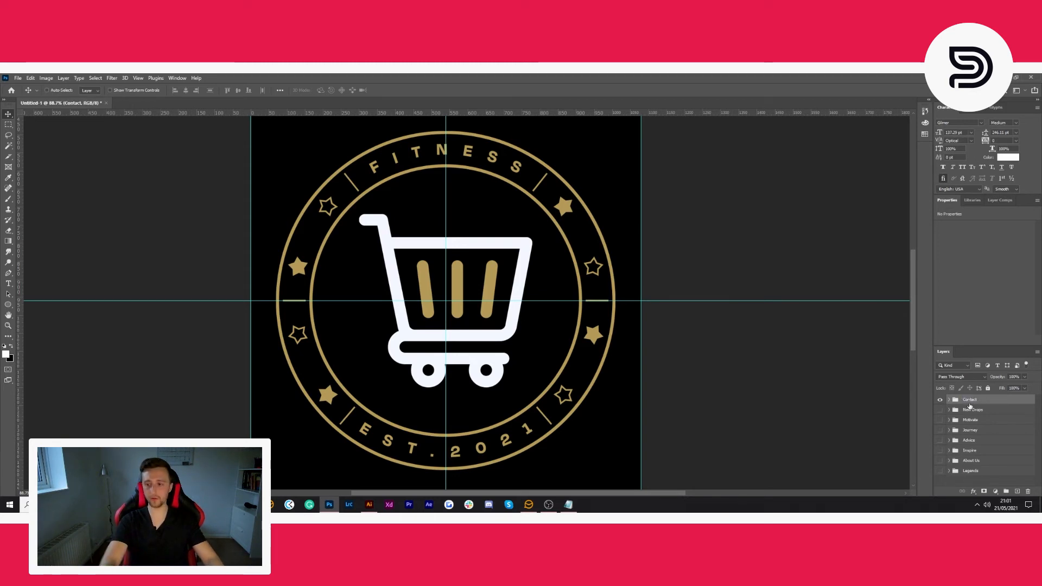
- Switch to Illustrator, delete the used shopping cart icon, and copy the remaining envelope icon
click(368, 504)
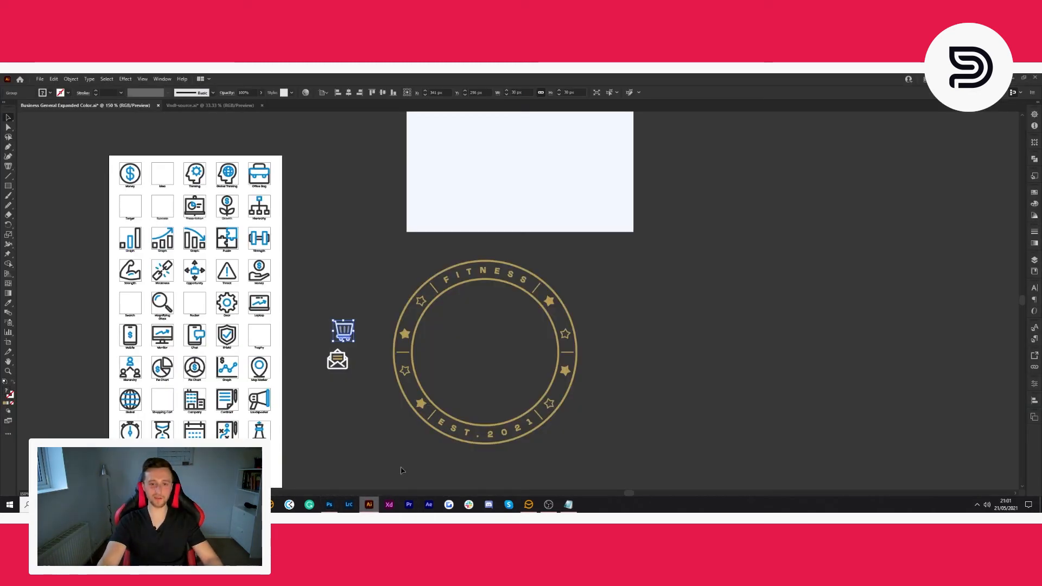
drag(324, 337, 321, 339)
key(Delete)
click(338, 362)
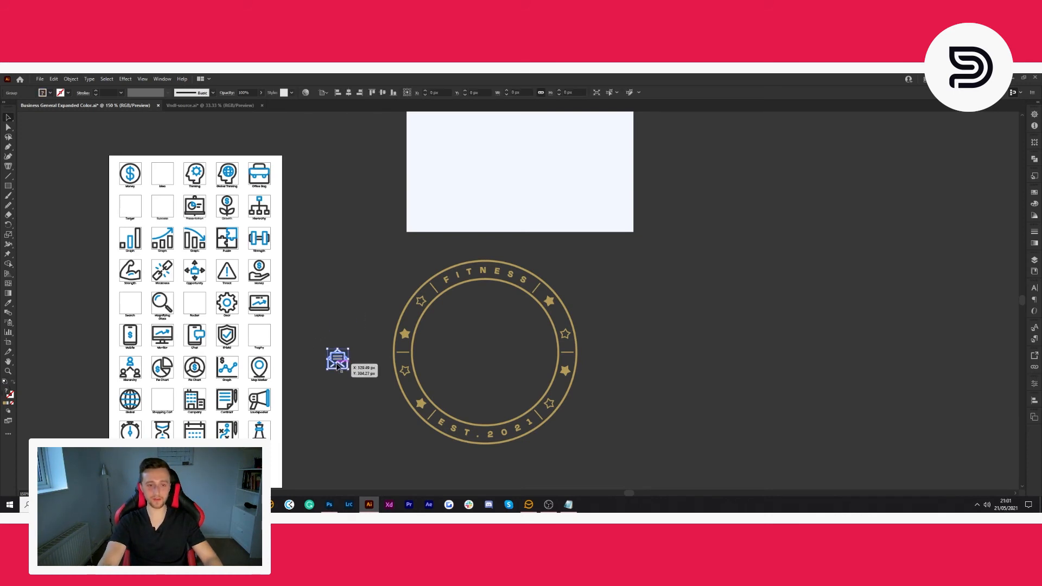
- Paste the envelope icon into the Photoshop canvas as a smart object and scale it proportionally to 1600%
click(329, 504)
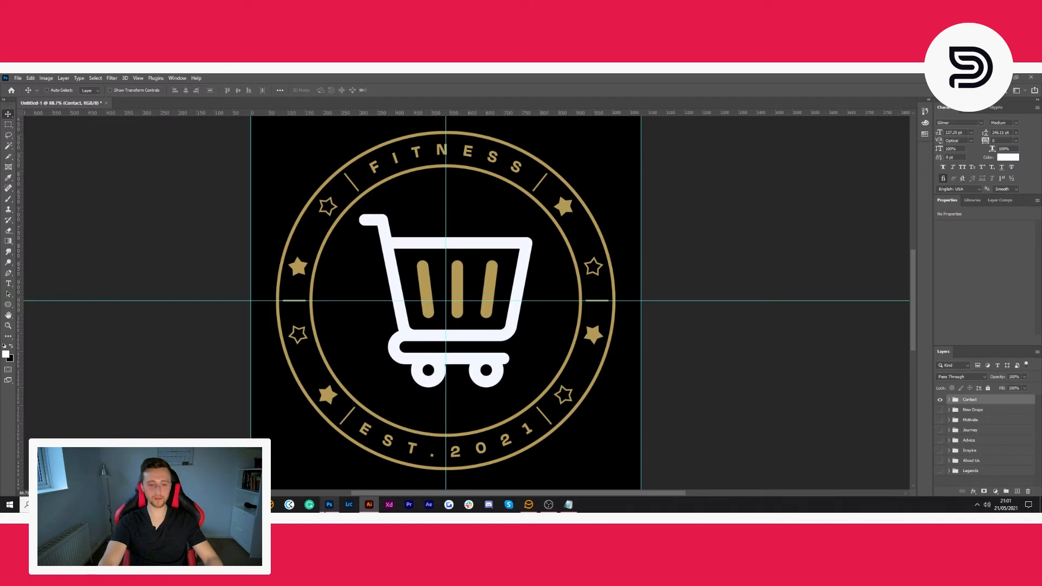
key(ctrl+v)
click(555, 195)
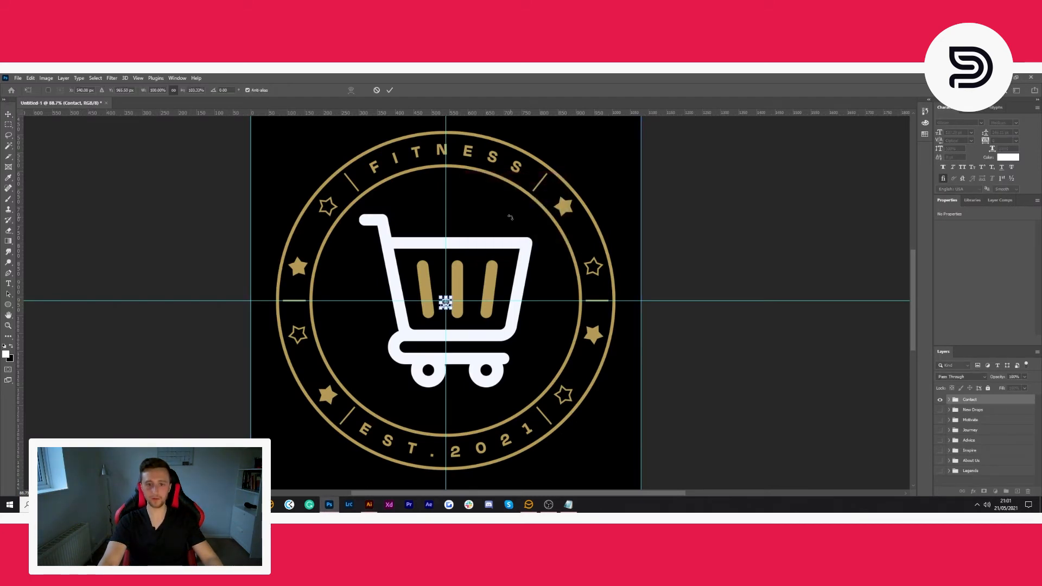
click(157, 90)
text(1600)
key(Return)
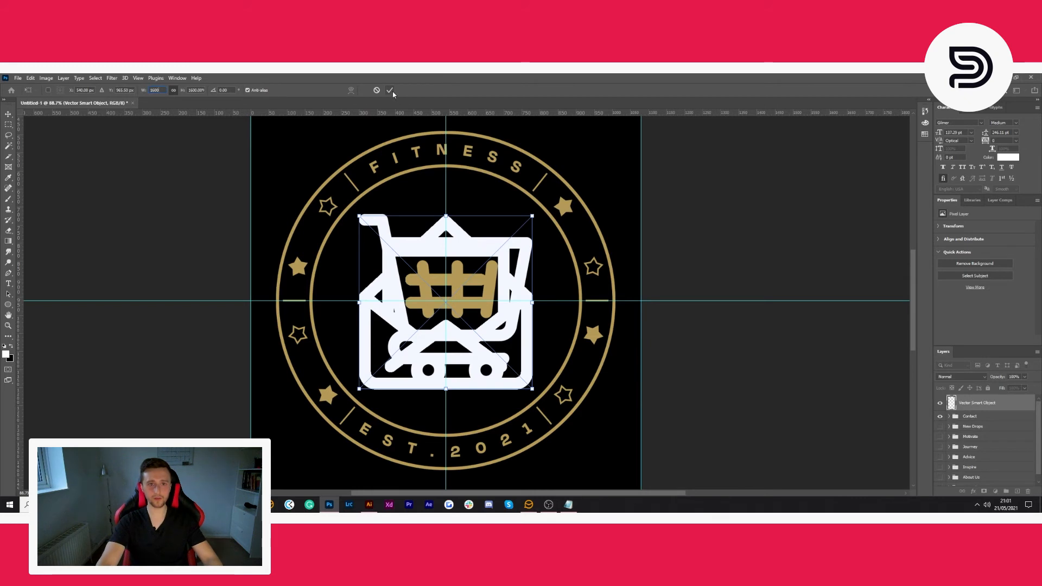
click(392, 91)
- Move the envelope icon's layer into the Contact group and delete the shopping cart icon from that group
click(948, 418)
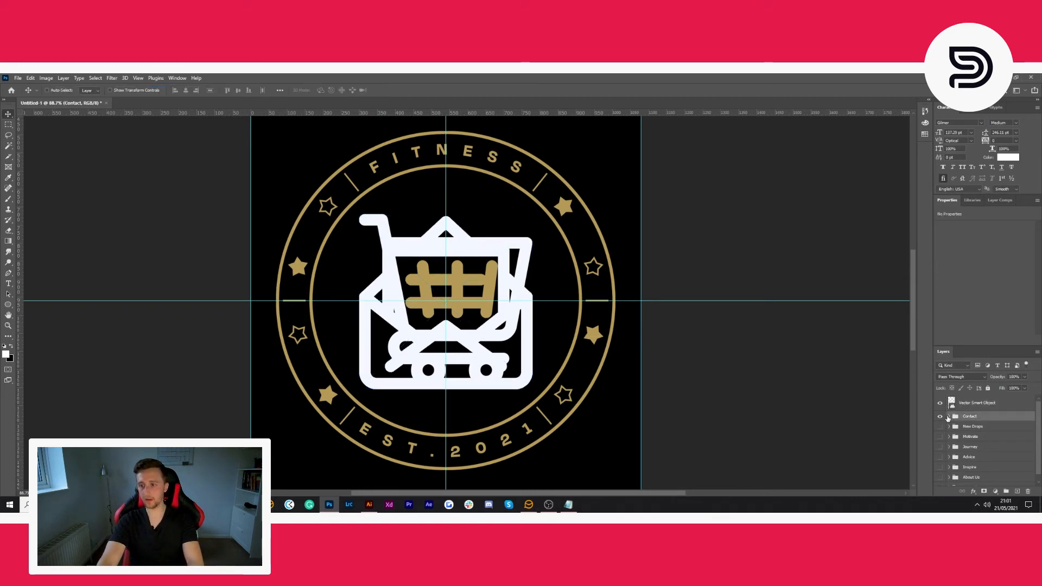
click(950, 417)
drag(990, 404, 991, 438)
click(993, 448)
key(Delete)
click(990, 434)
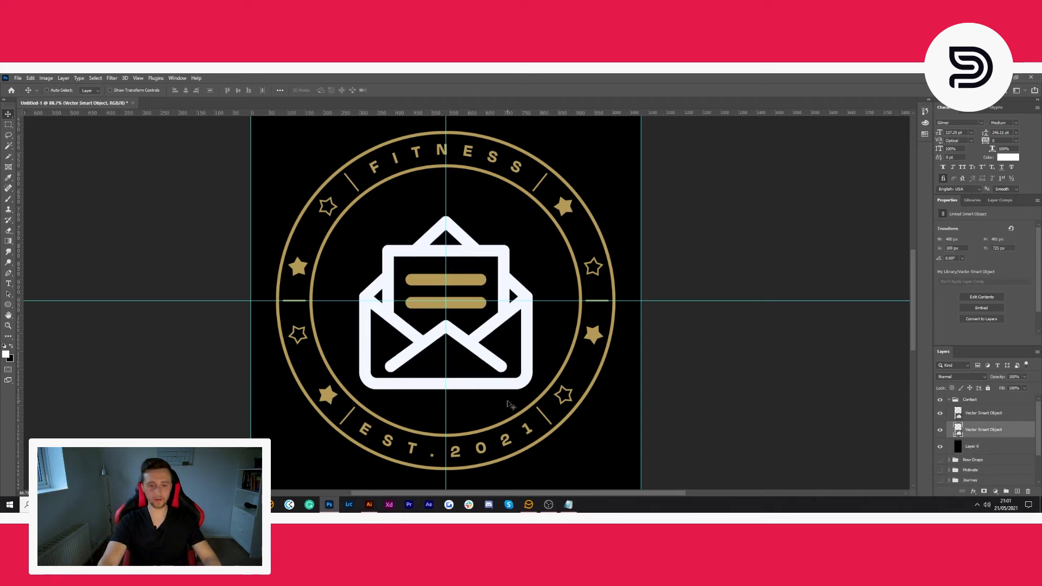
- Move the envelope icon up slightly into the vertical centre of the ring
key(ctrl+t)
drag(491, 345, 491, 342)
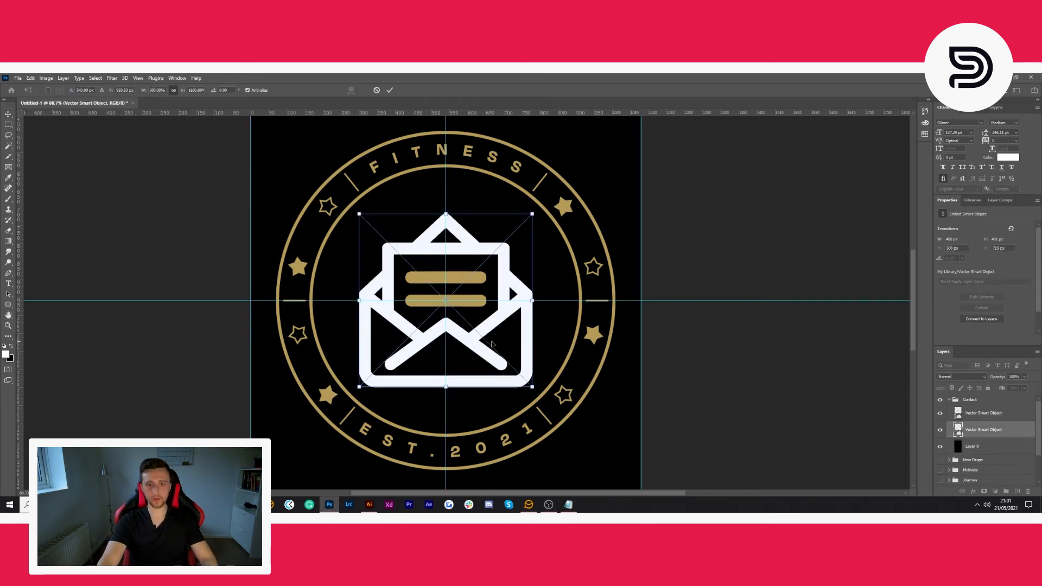
key(Return)
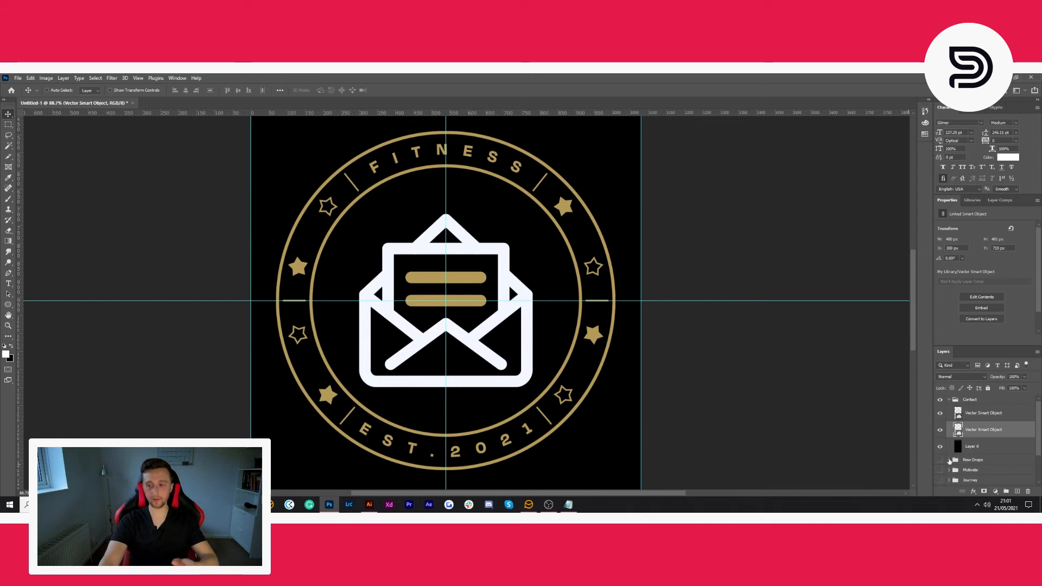